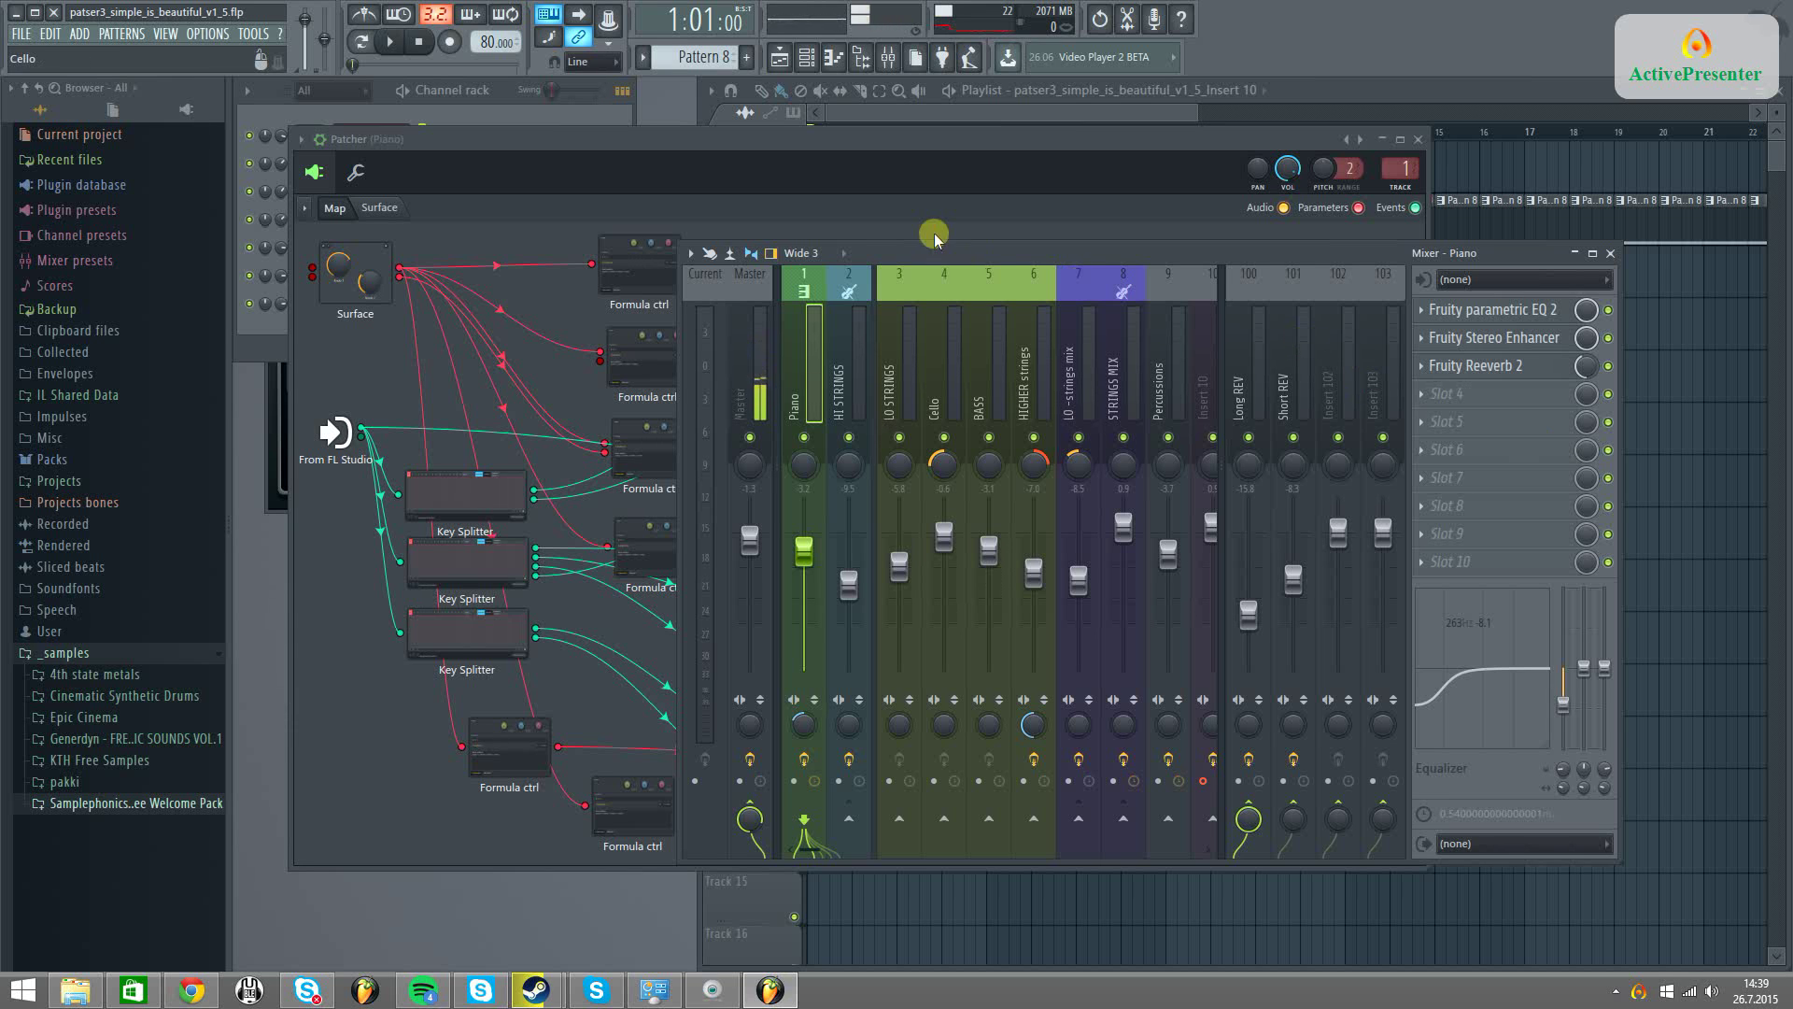
Open the bass instrument from the Patcher map and move its Kontakt Player window aside with the mixer shown
left_click(878, 182)
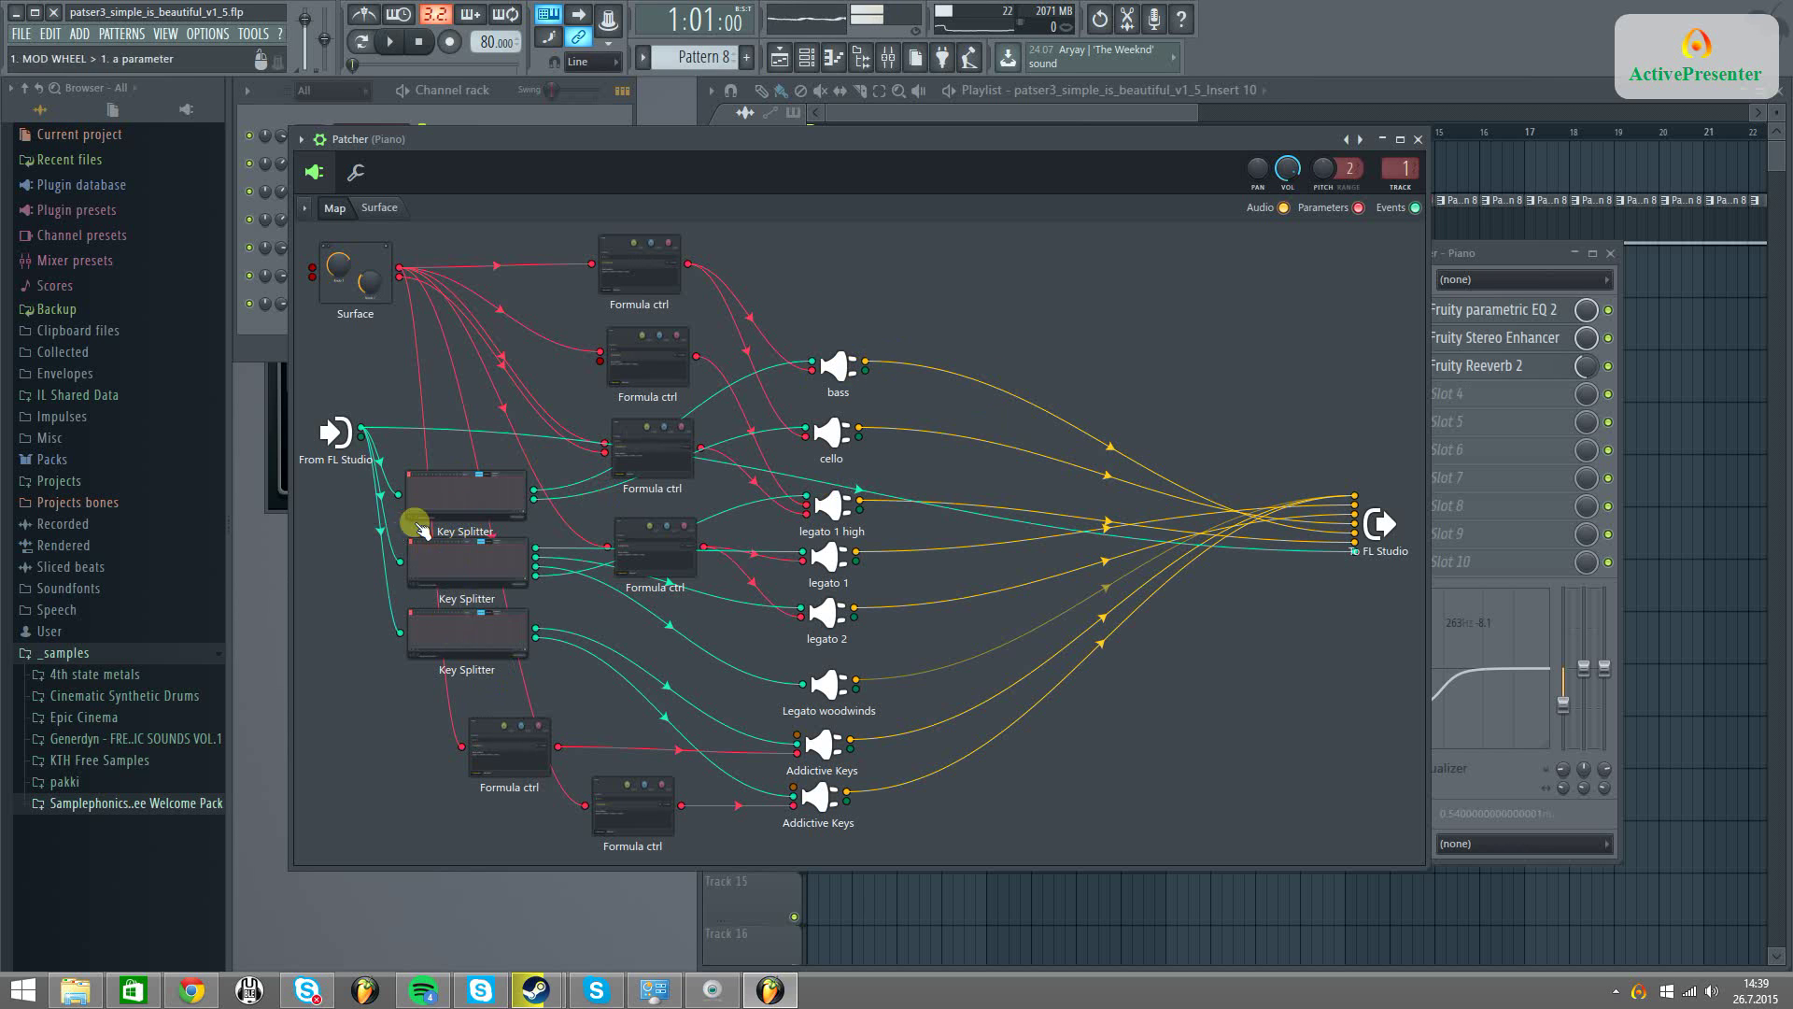
left_click(839, 367)
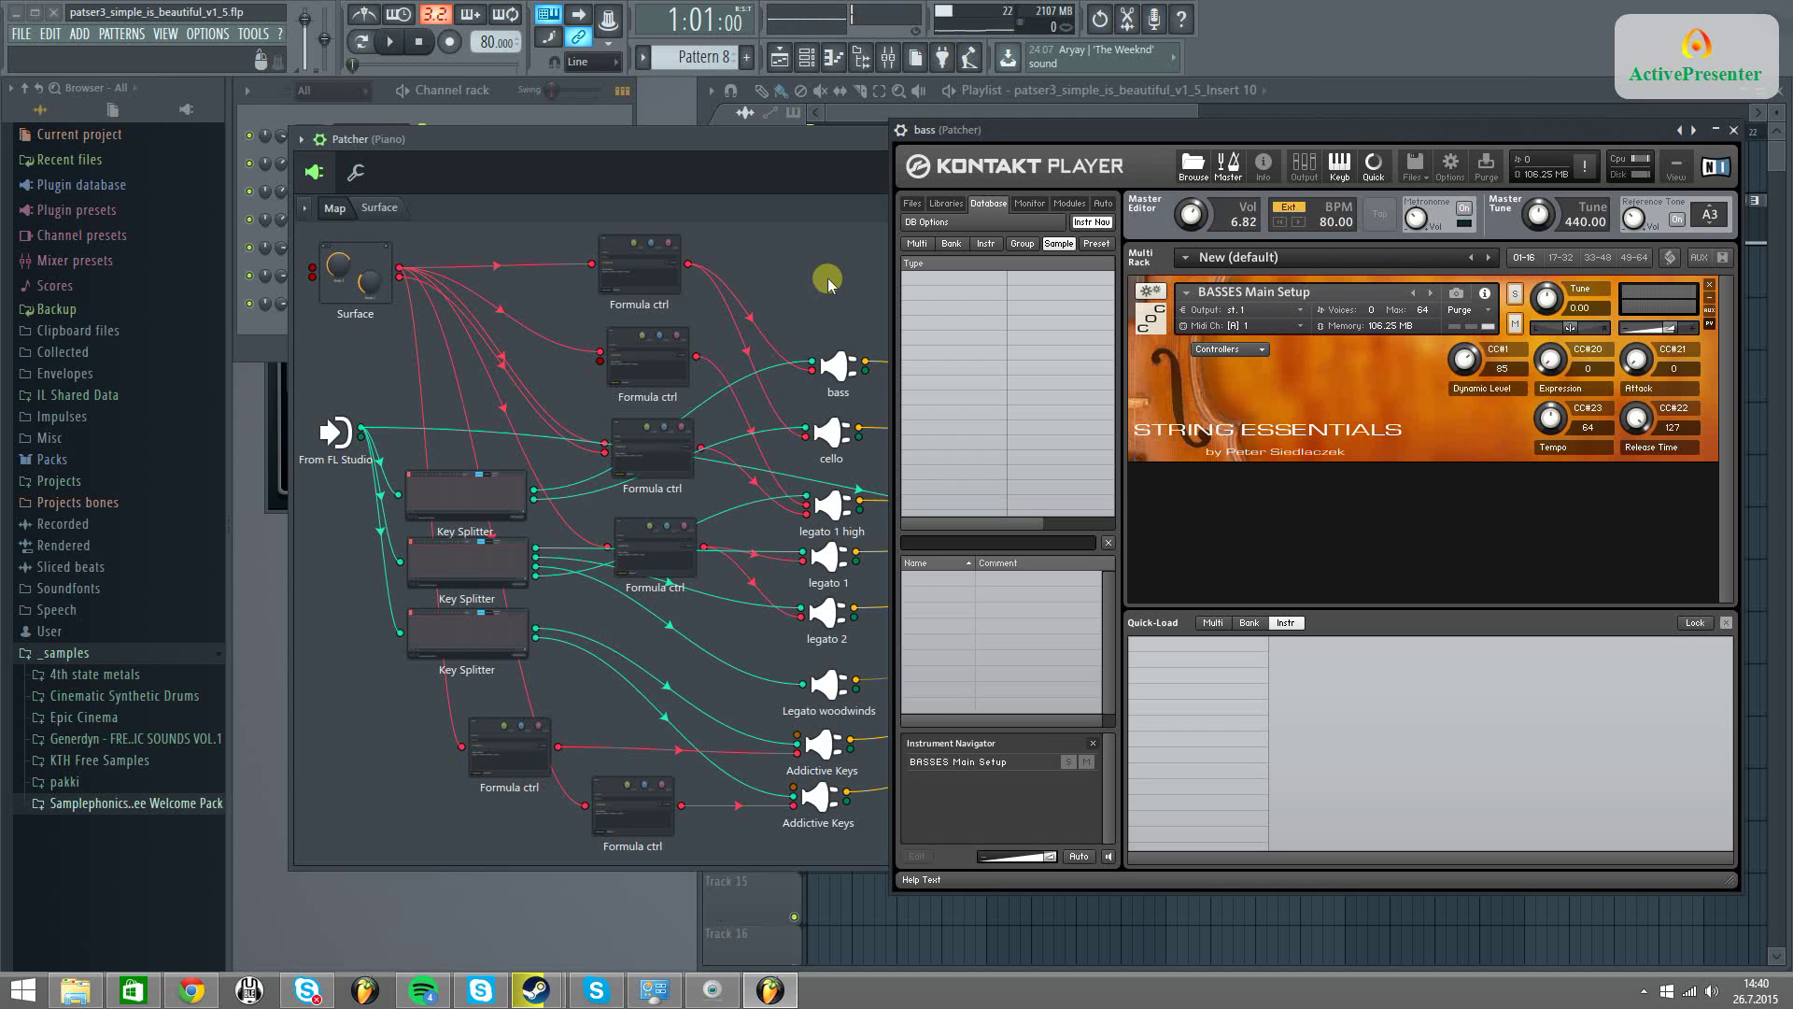
left_click(888, 59)
left_click_drag(813, 192, 594, 191)
left_click_drag(1326, 130, 1614, 126)
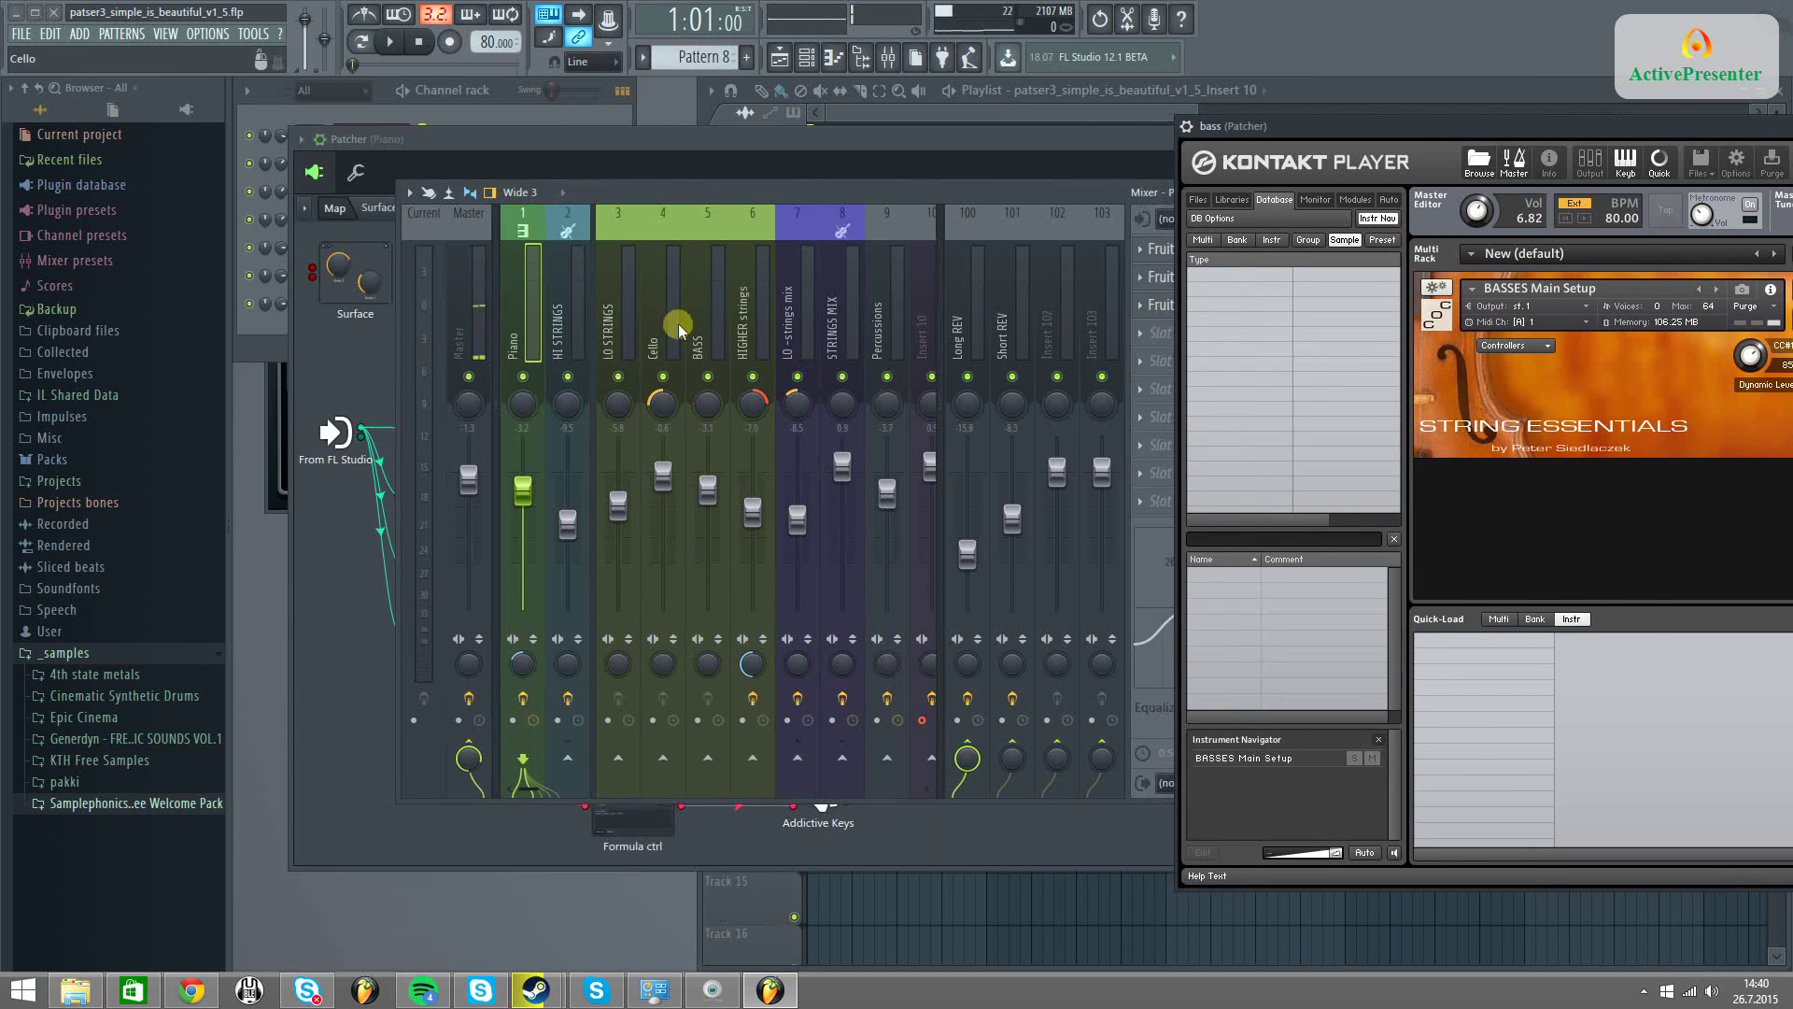
Rearrange the mixer and Patcher windows and close the bass Kontakt Player window
left_click_drag(624, 197, 585, 140)
left_click(357, 782)
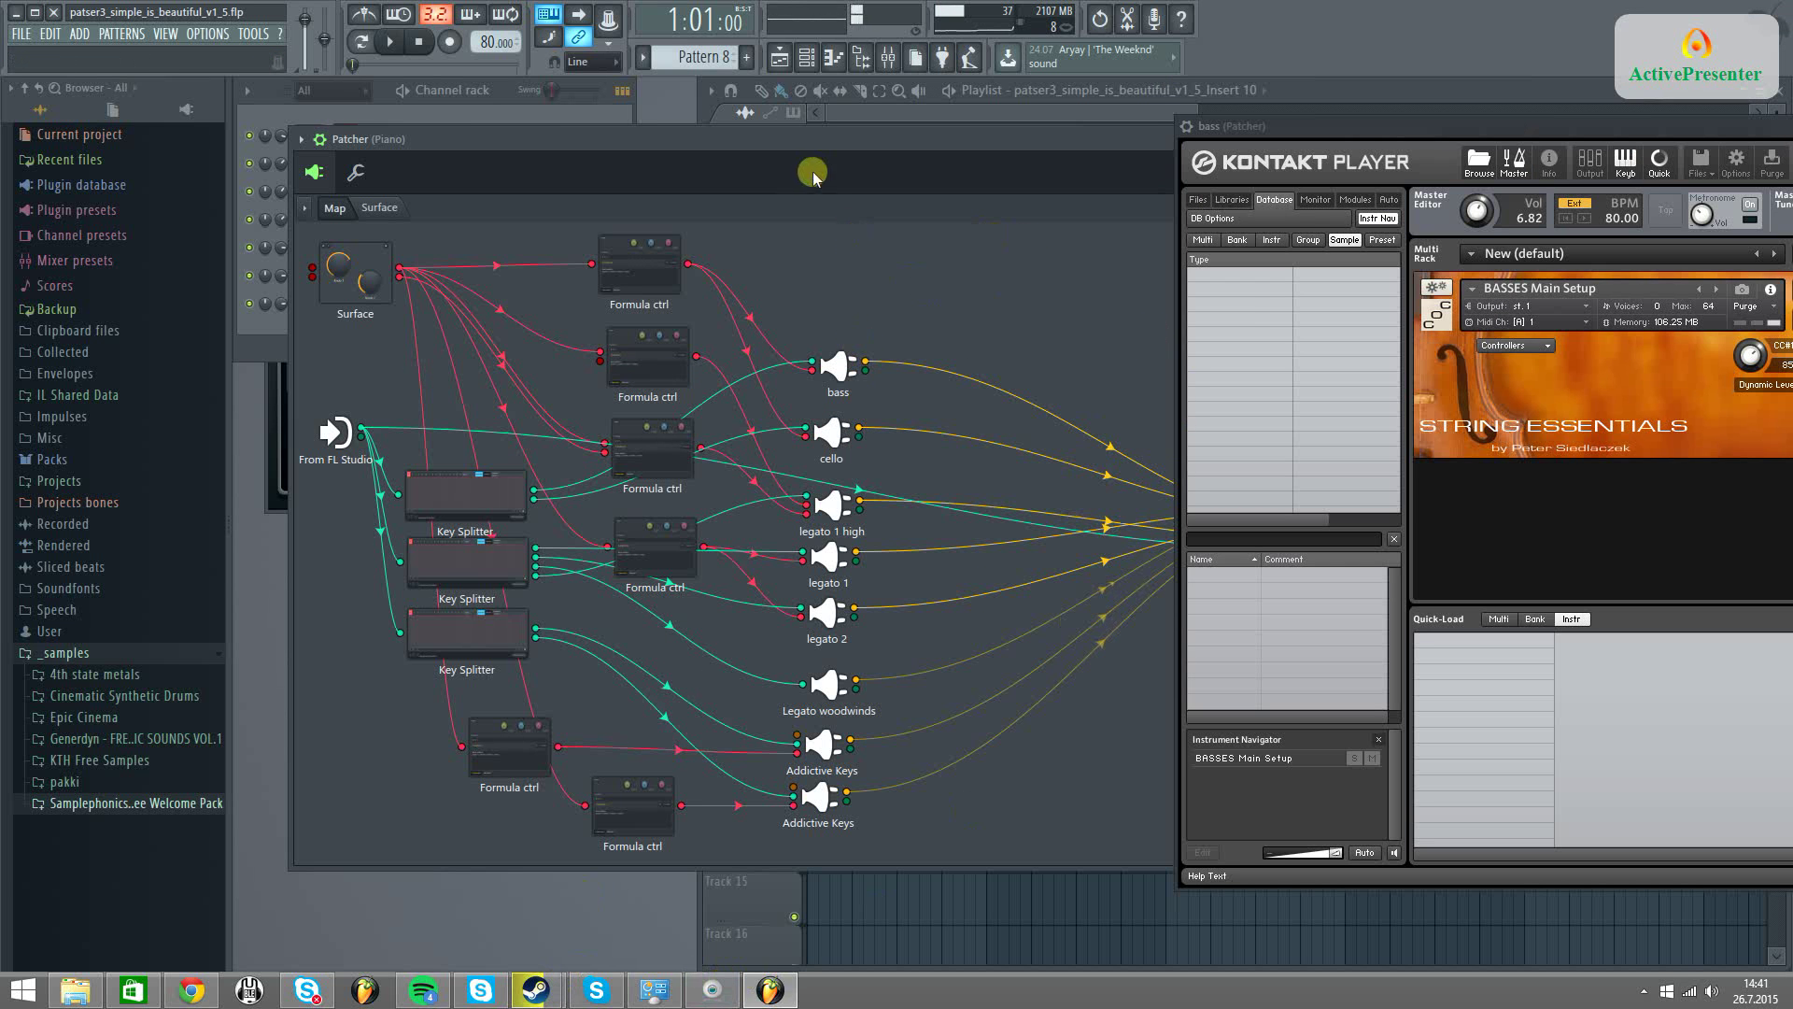
mouse_move(803, 140)
left_mouse_down()
mouse_move(782, 341)
mouse_move(770, 140)
left_mouse_up()
left_click(770, 138)
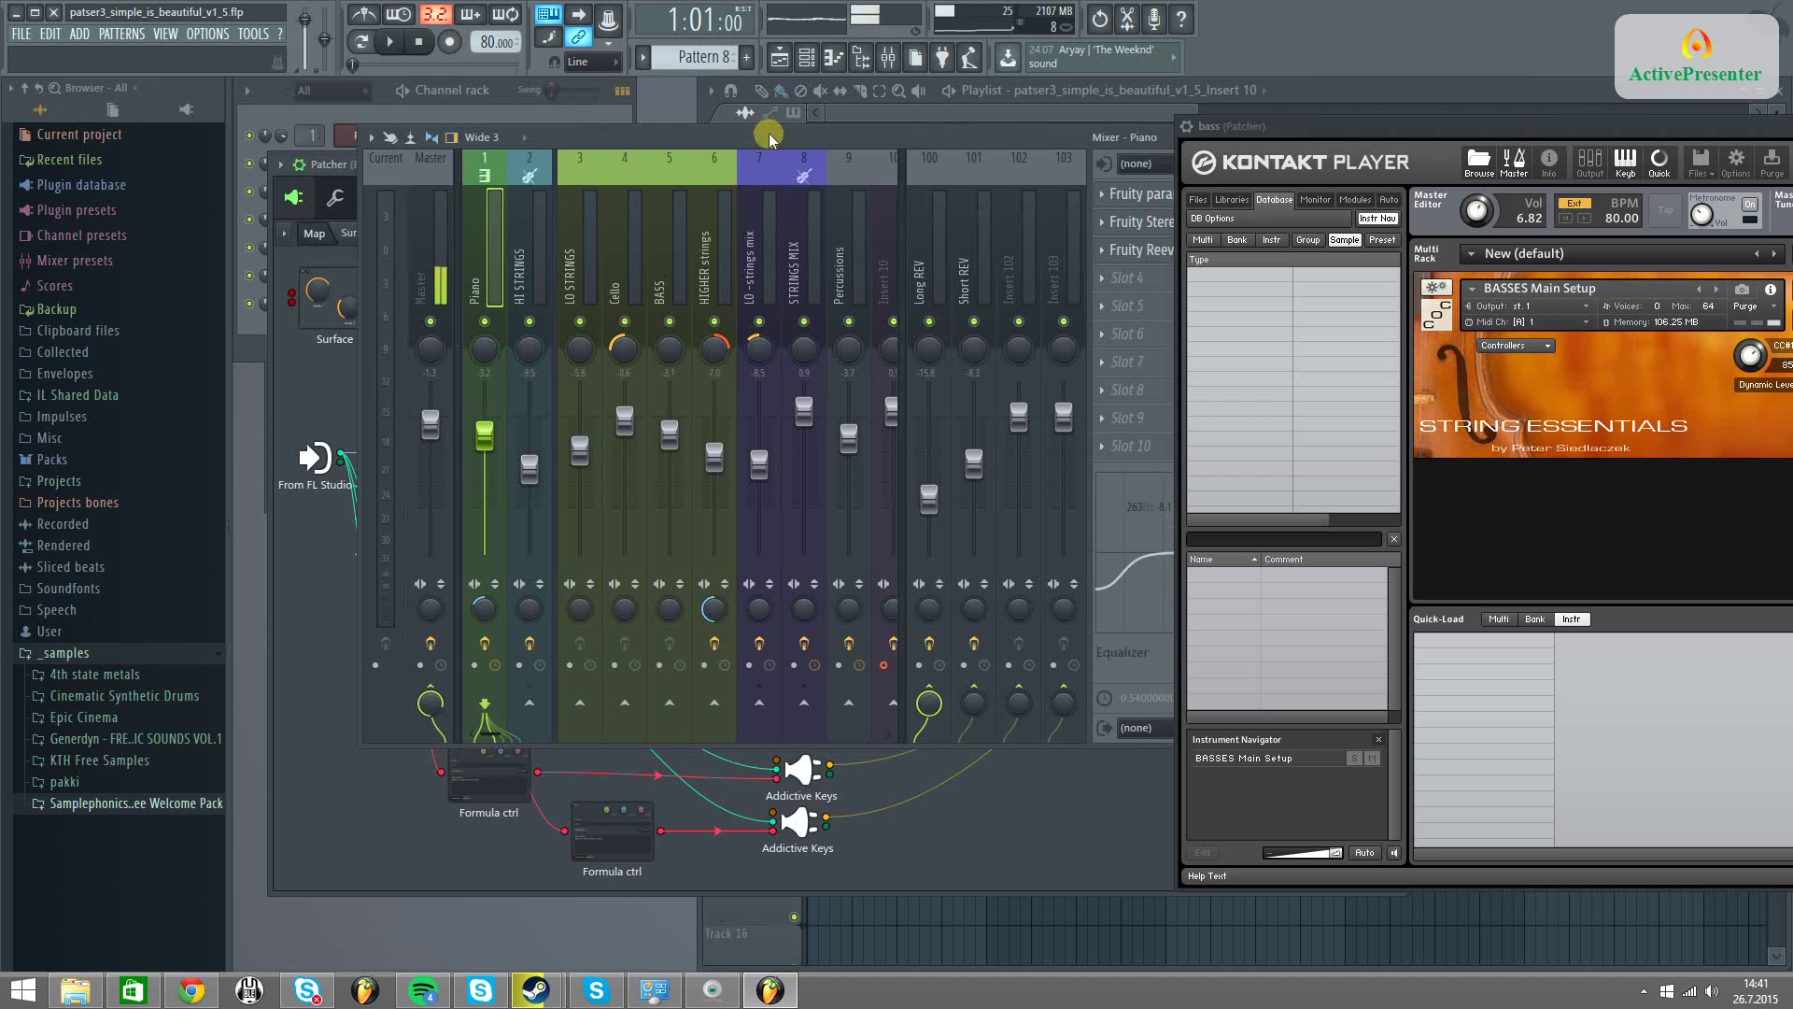
left_click_drag(1286, 132, 825, 132)
left_click(1520, 140)
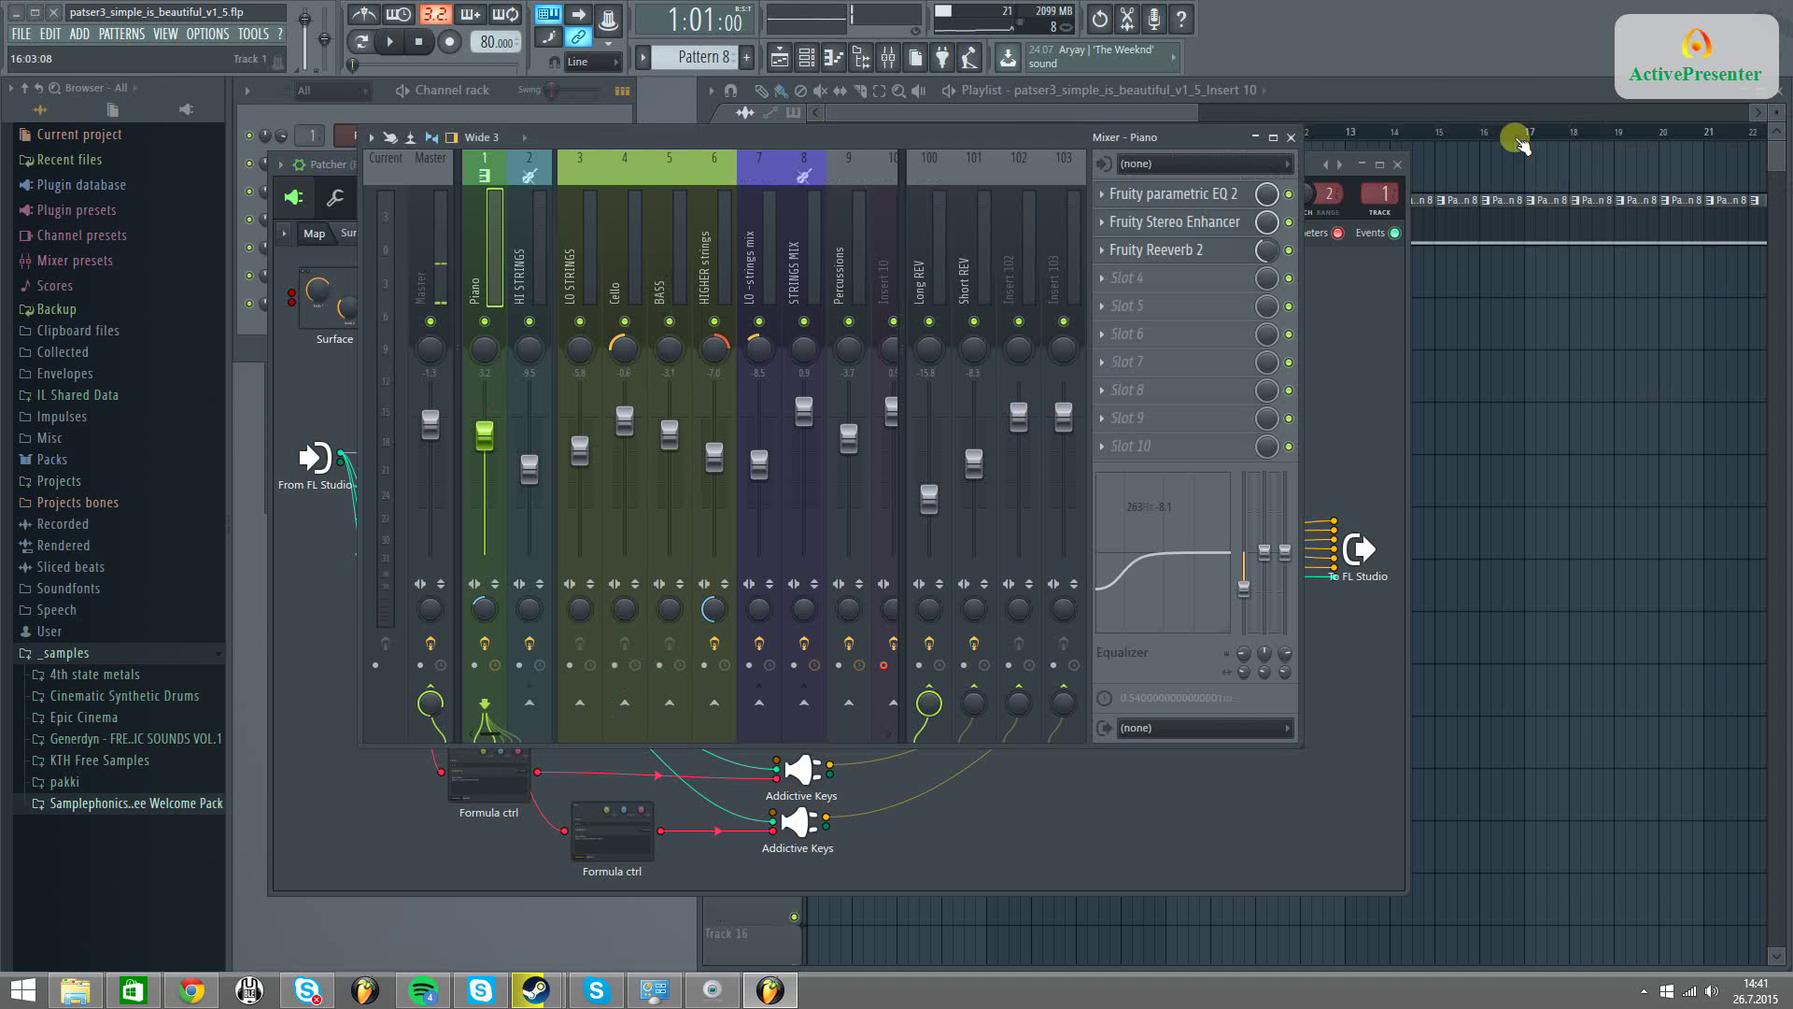
Compare the STRINGS MIX sound with its Stereo Enhancer, parametric EQ 2 and last Reeverb 2 bypassed and enabled
left_click(793, 289)
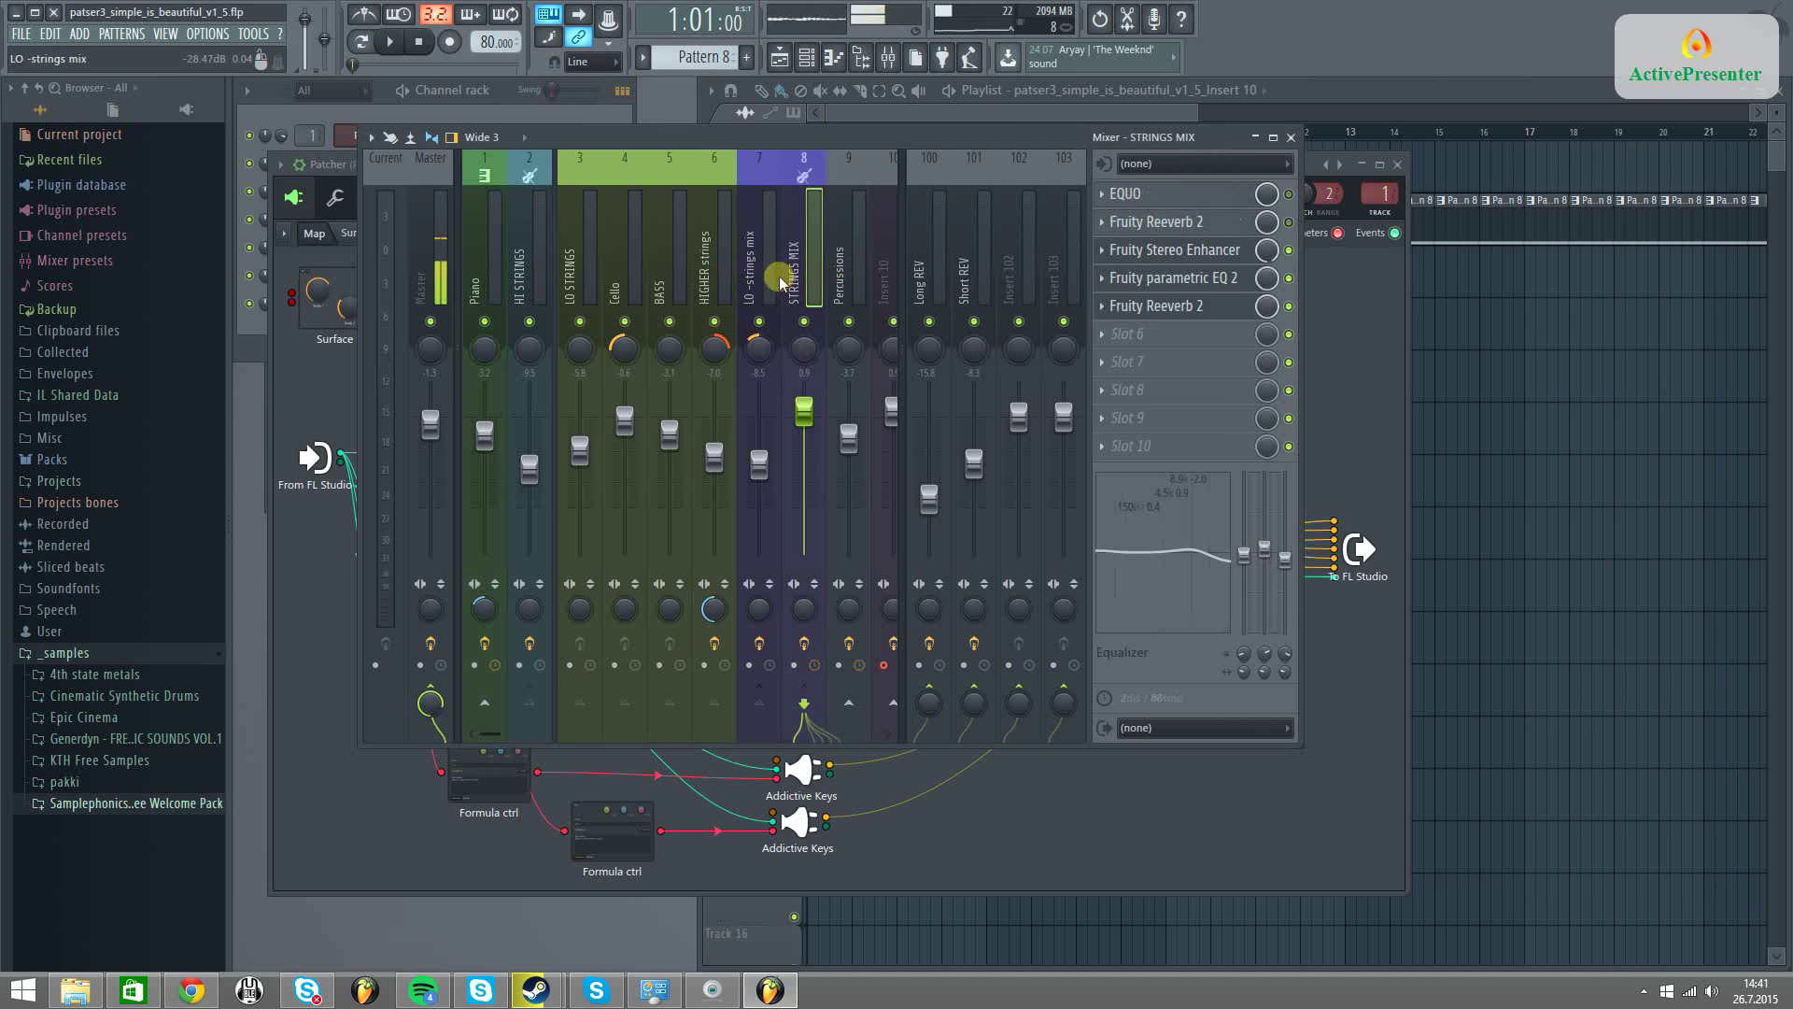
left_click(1288, 250)
left_click(1289, 278)
left_click(1288, 306)
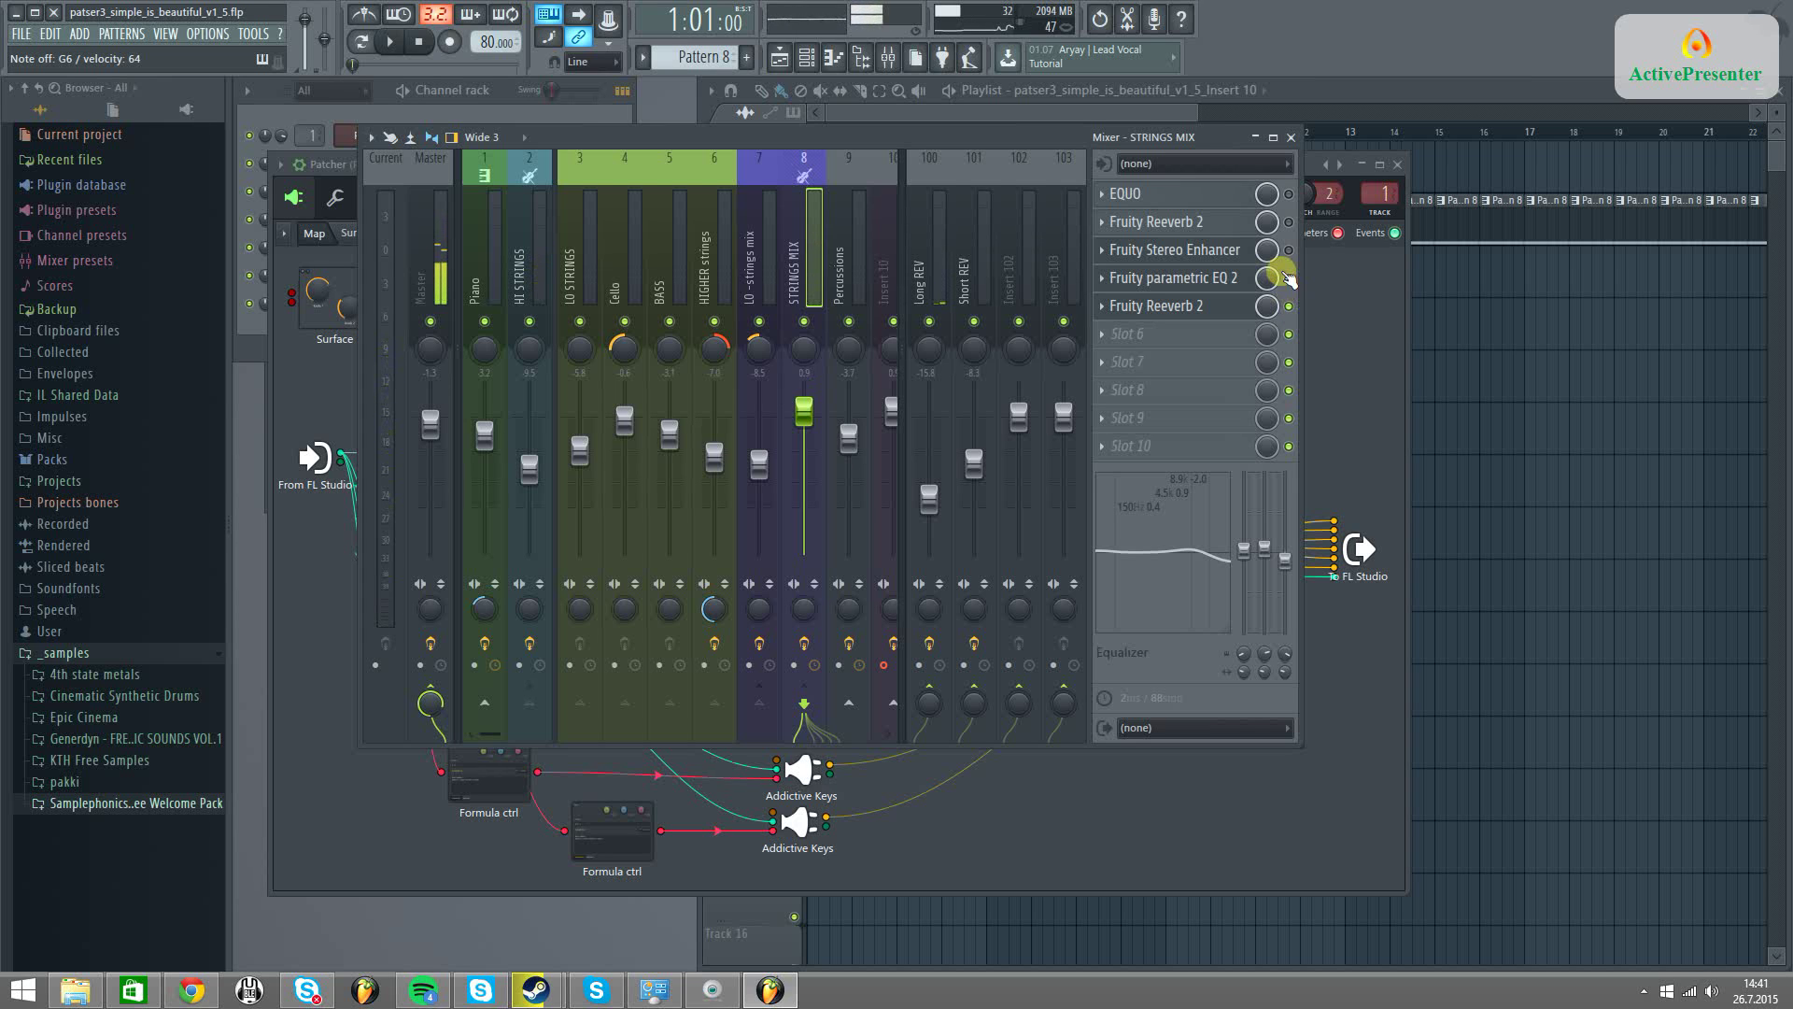
left_click(1289, 277)
left_click(1288, 250)
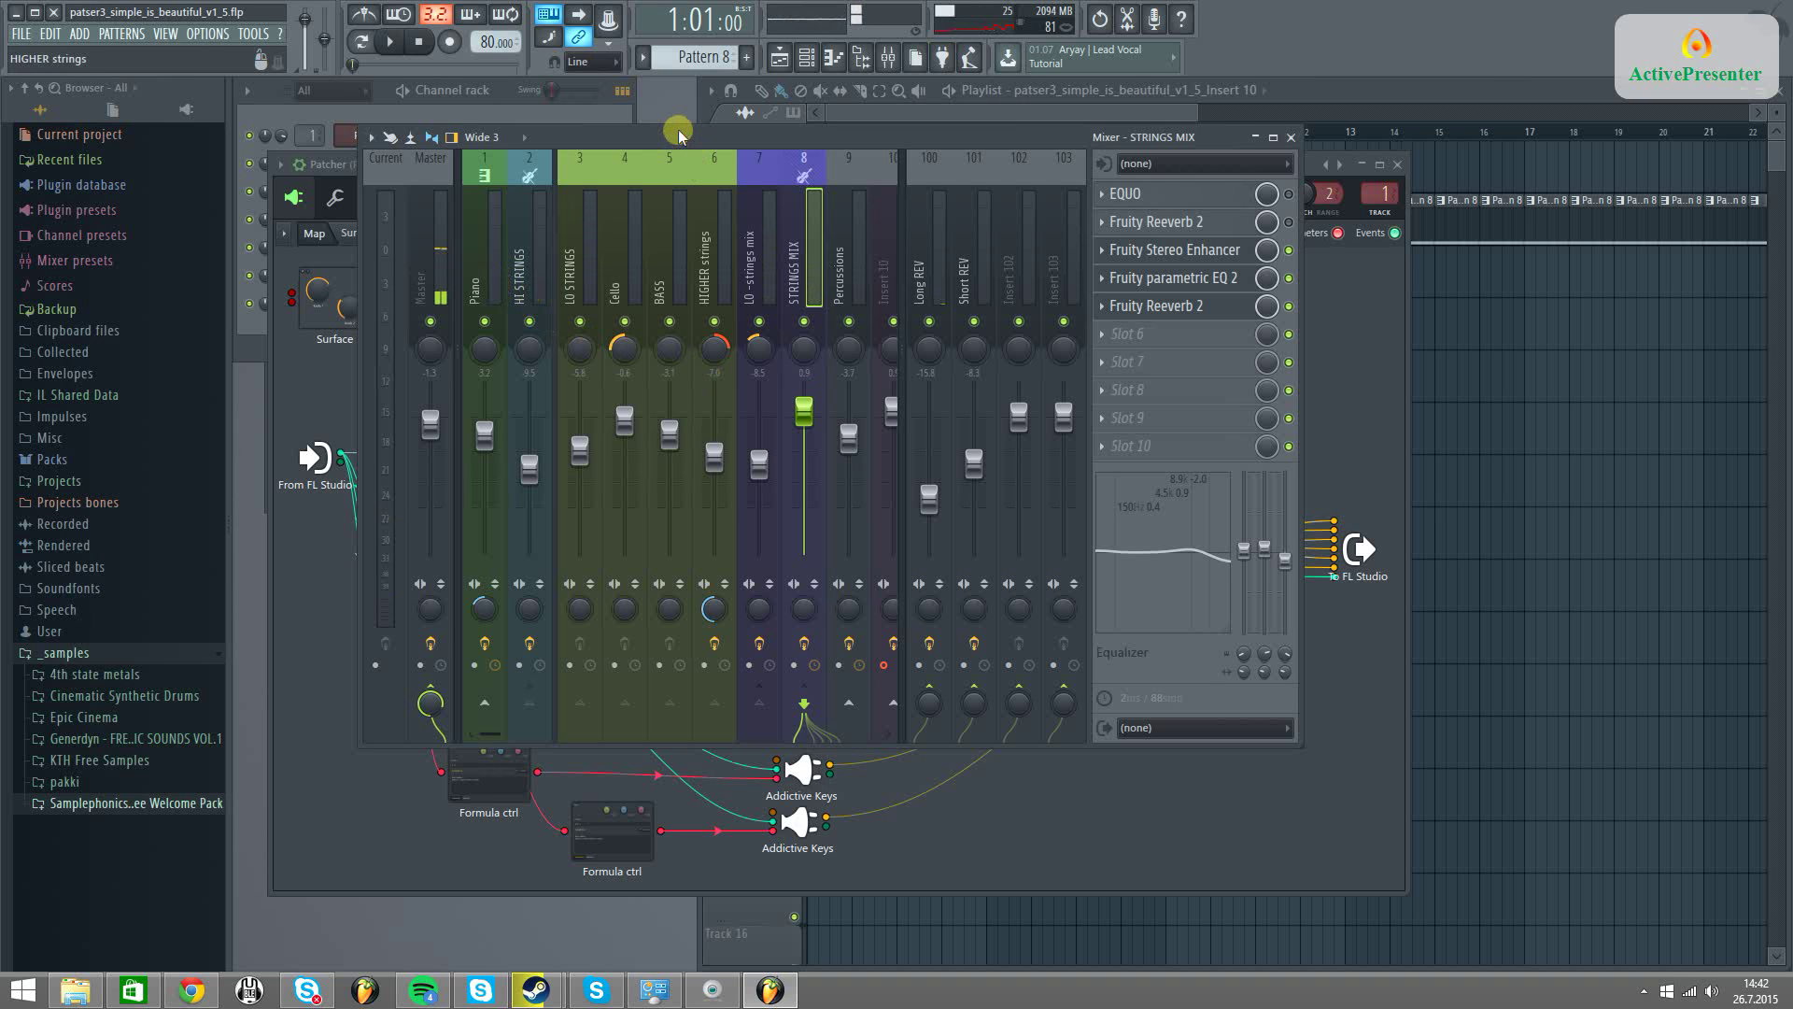
Place the mixer beside the Patcher map and view the HI STRINGS and LO STRINGS channels
left_click_drag(679, 133, 1156, 131)
left_click_drag(813, 168, 732, 166)
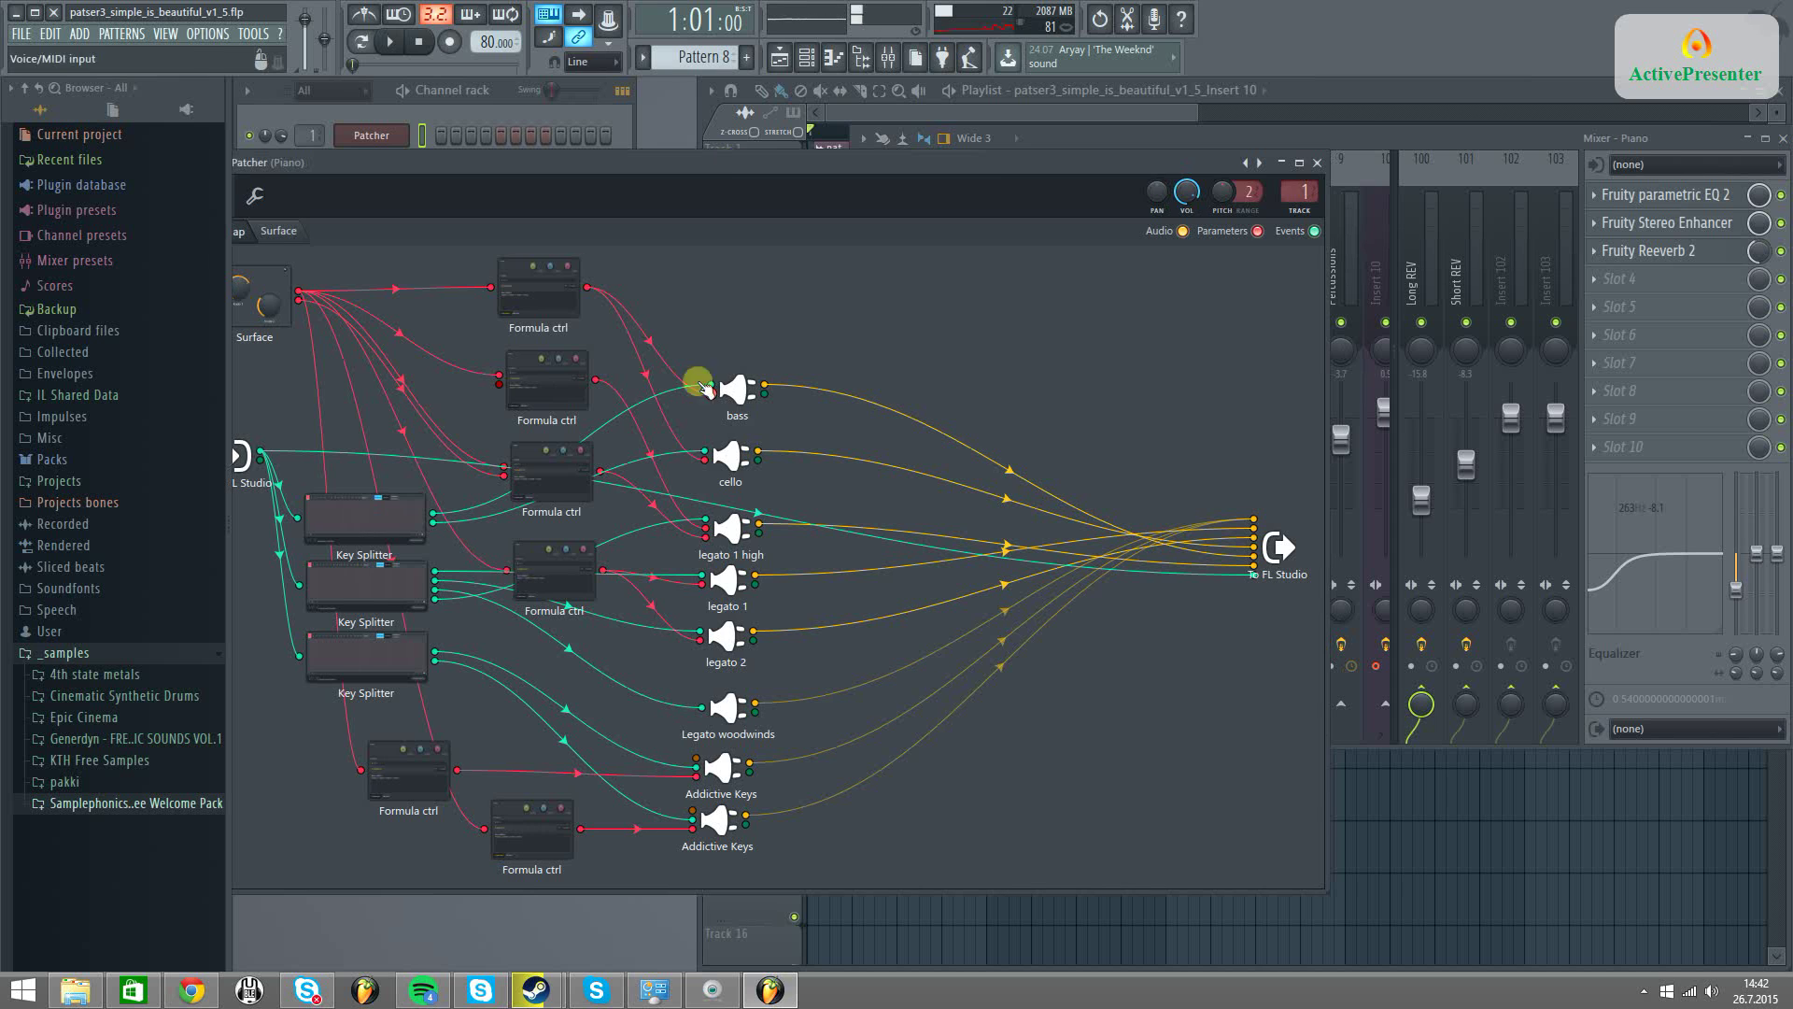
left_click(1139, 145)
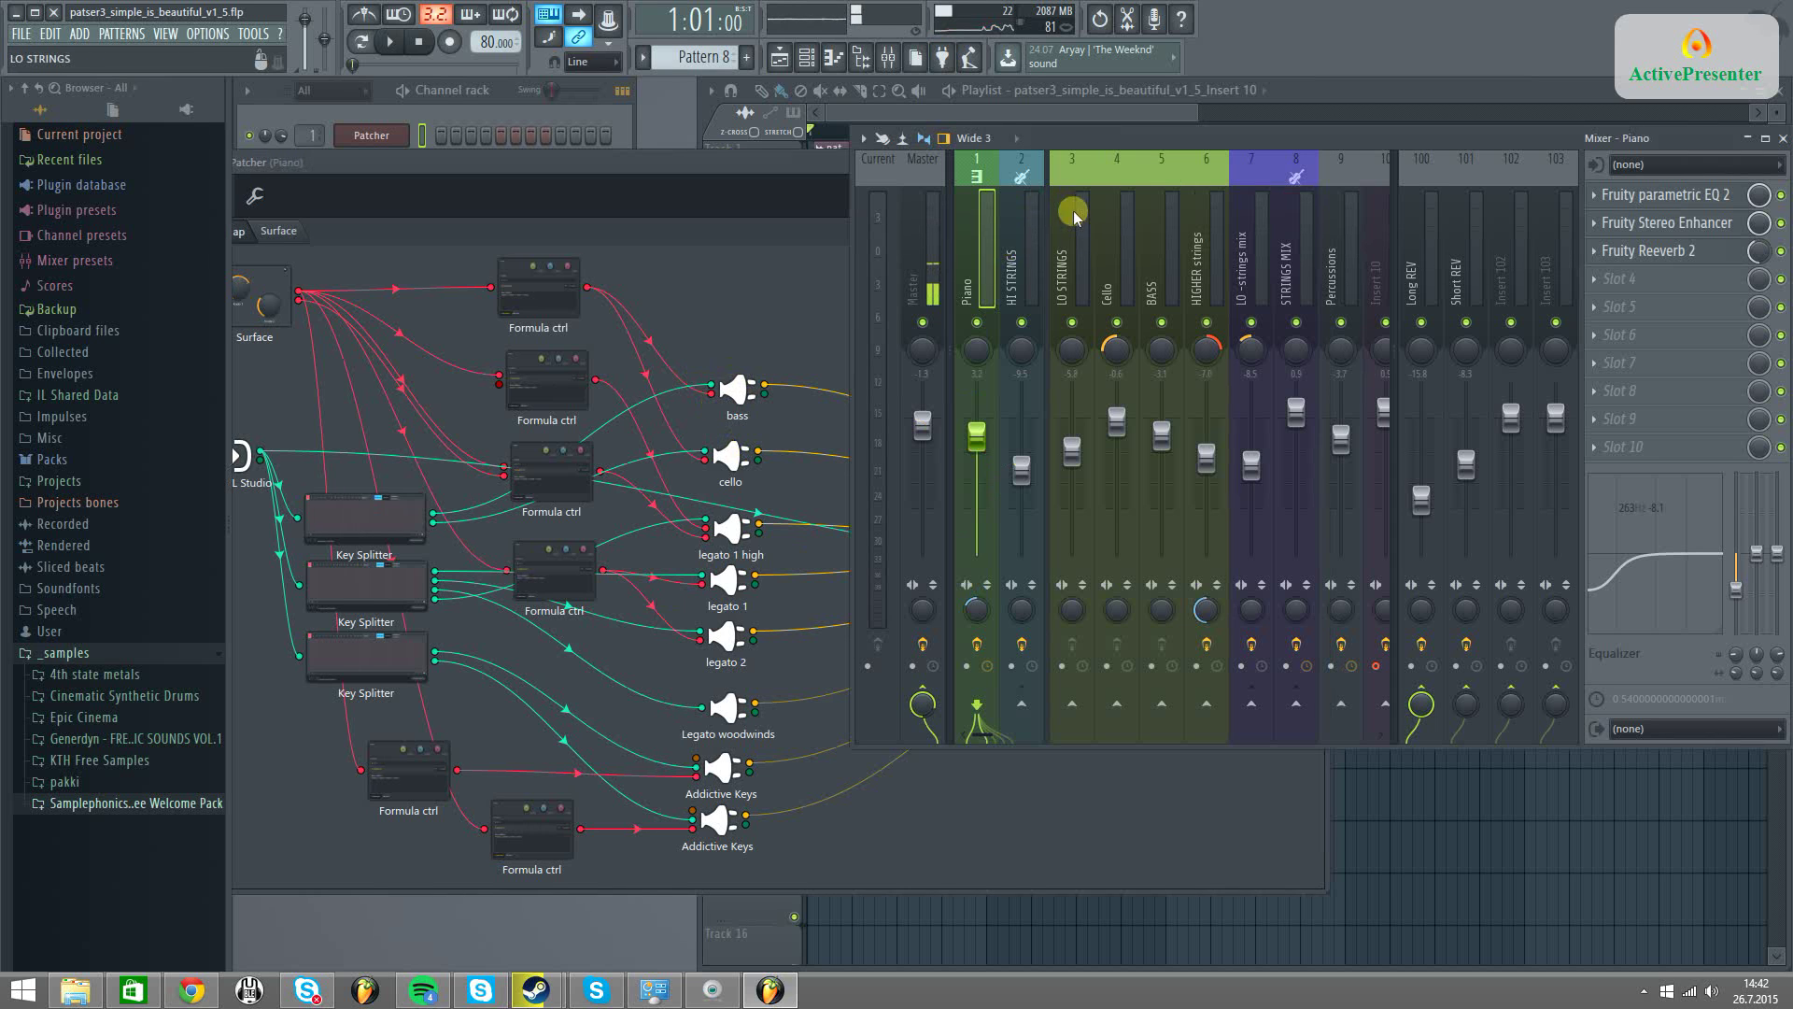
left_click(1023, 276)
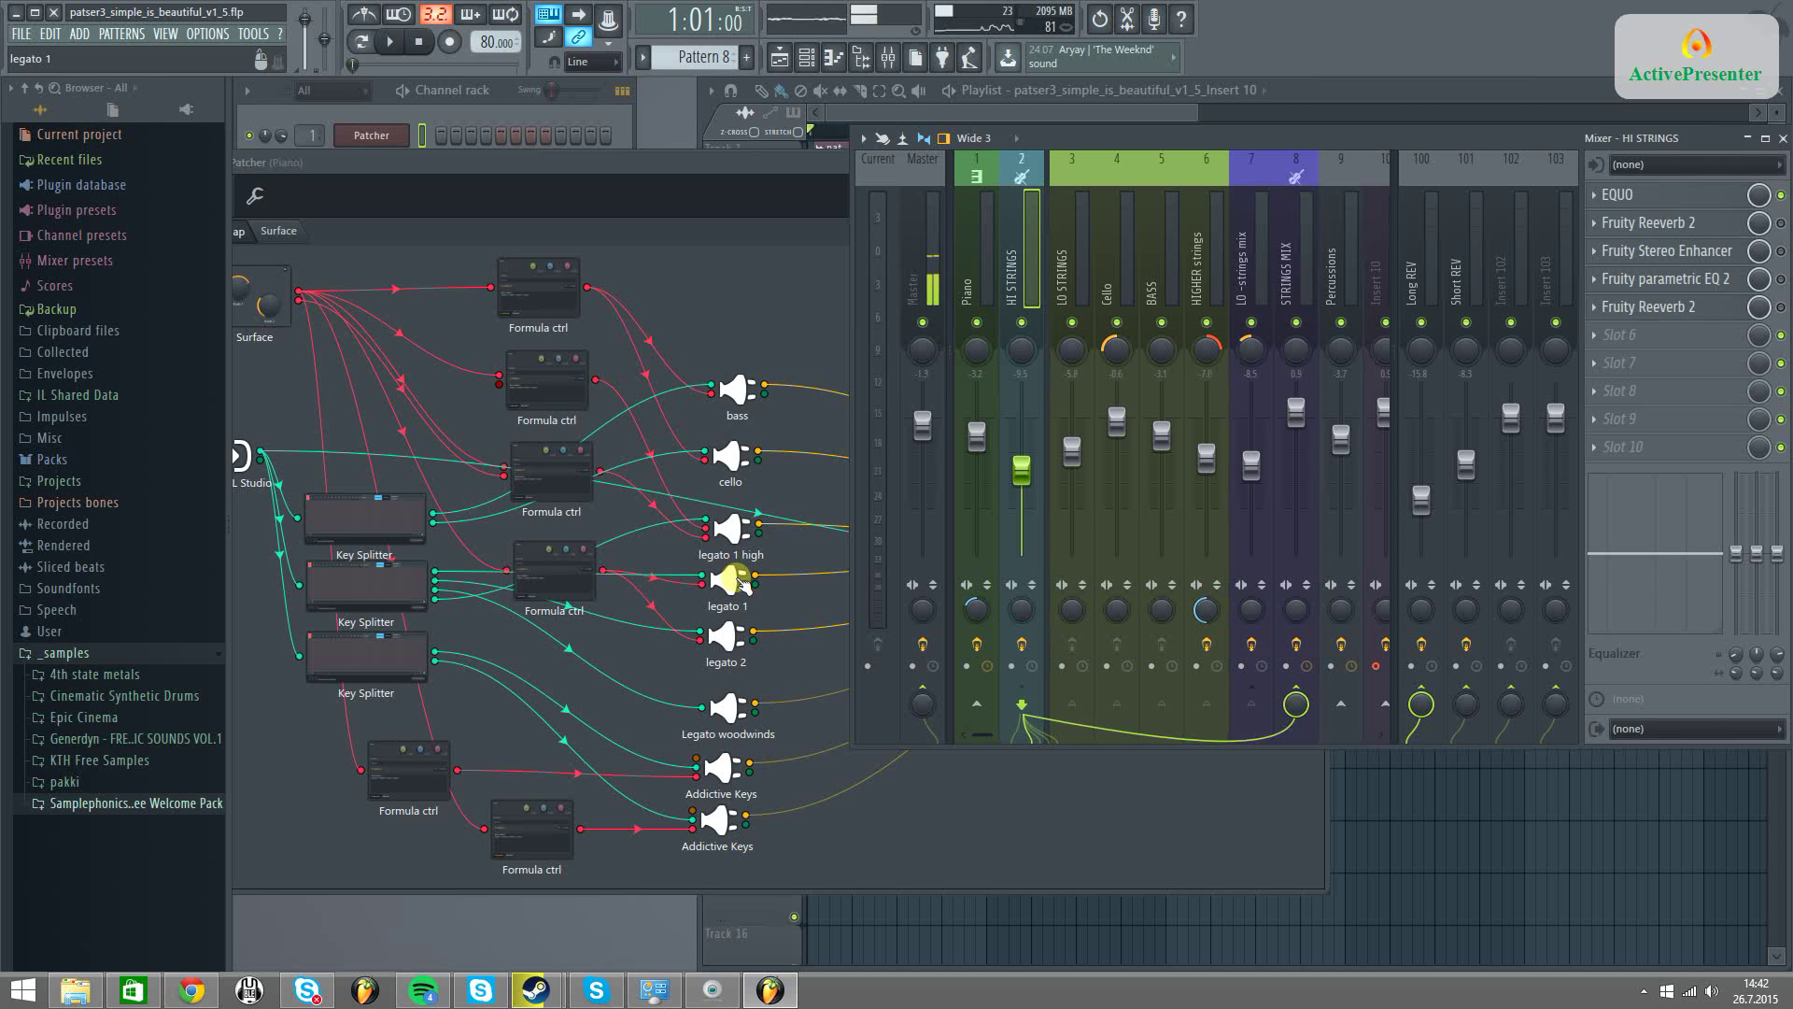
left_click(1071, 271)
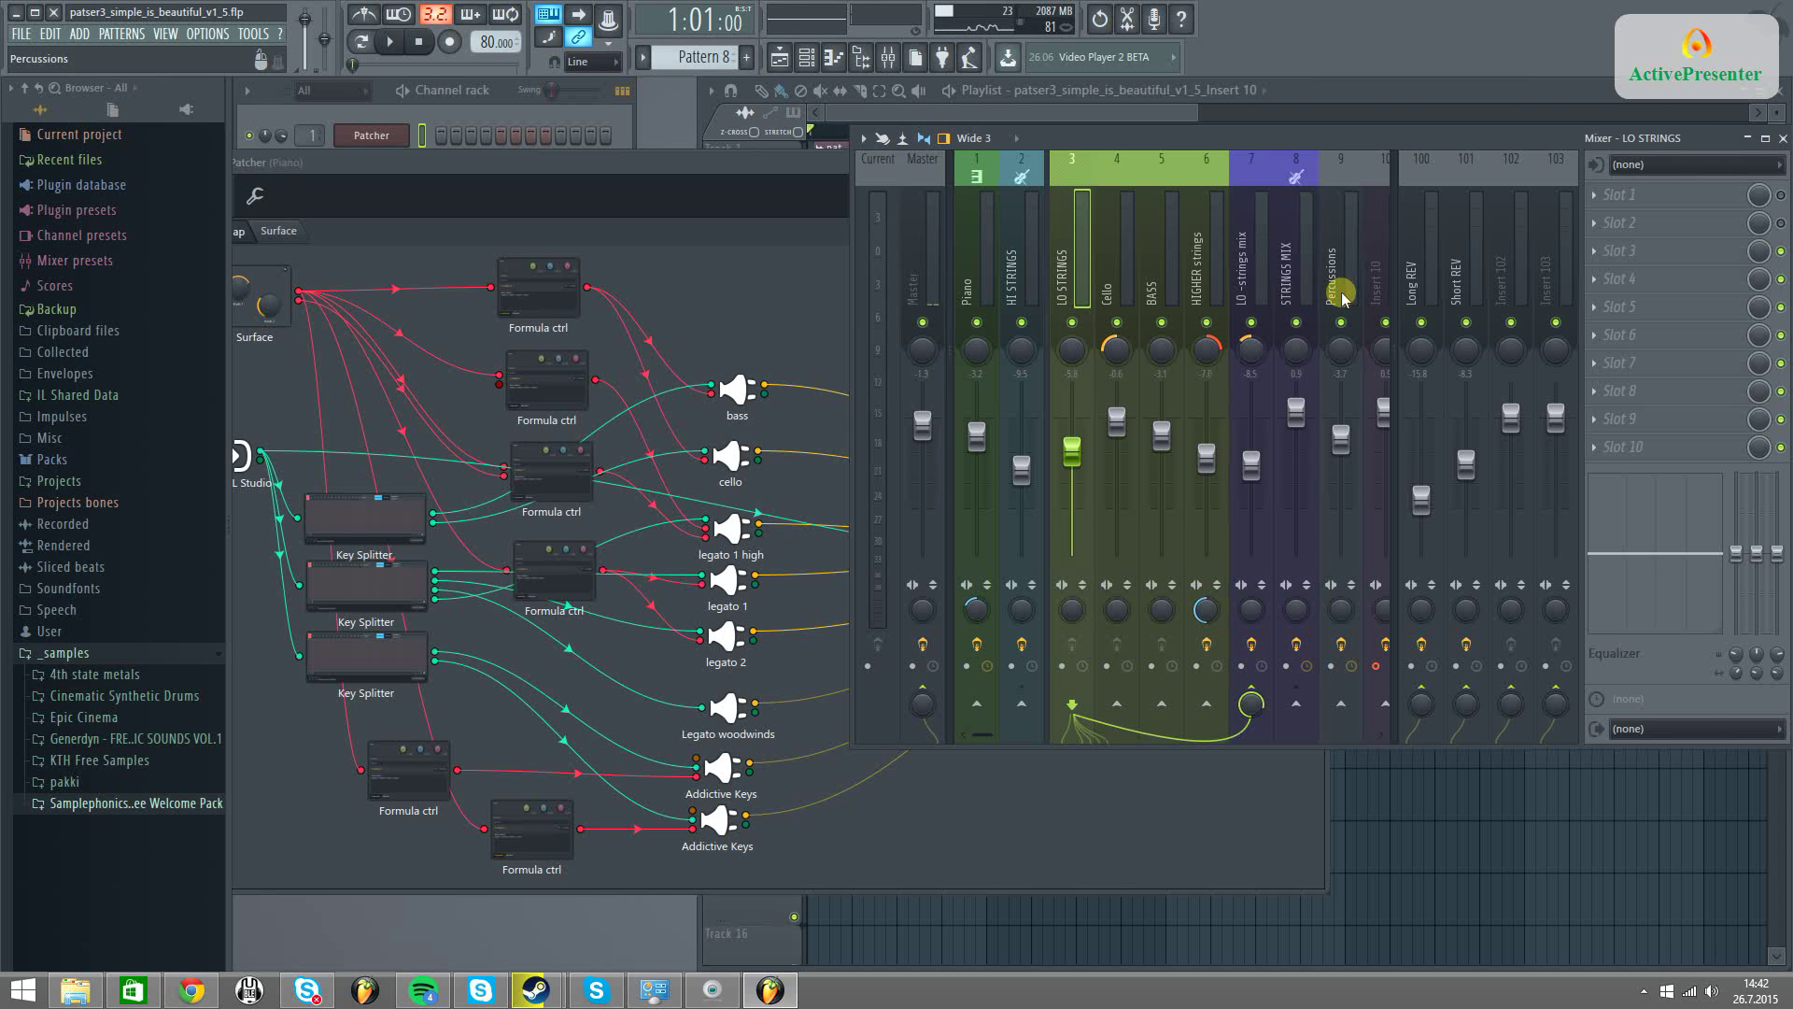
Open the Fruity Reeverb 2 effect on the Piano mixer channel to examine its settings
left_click(978, 278)
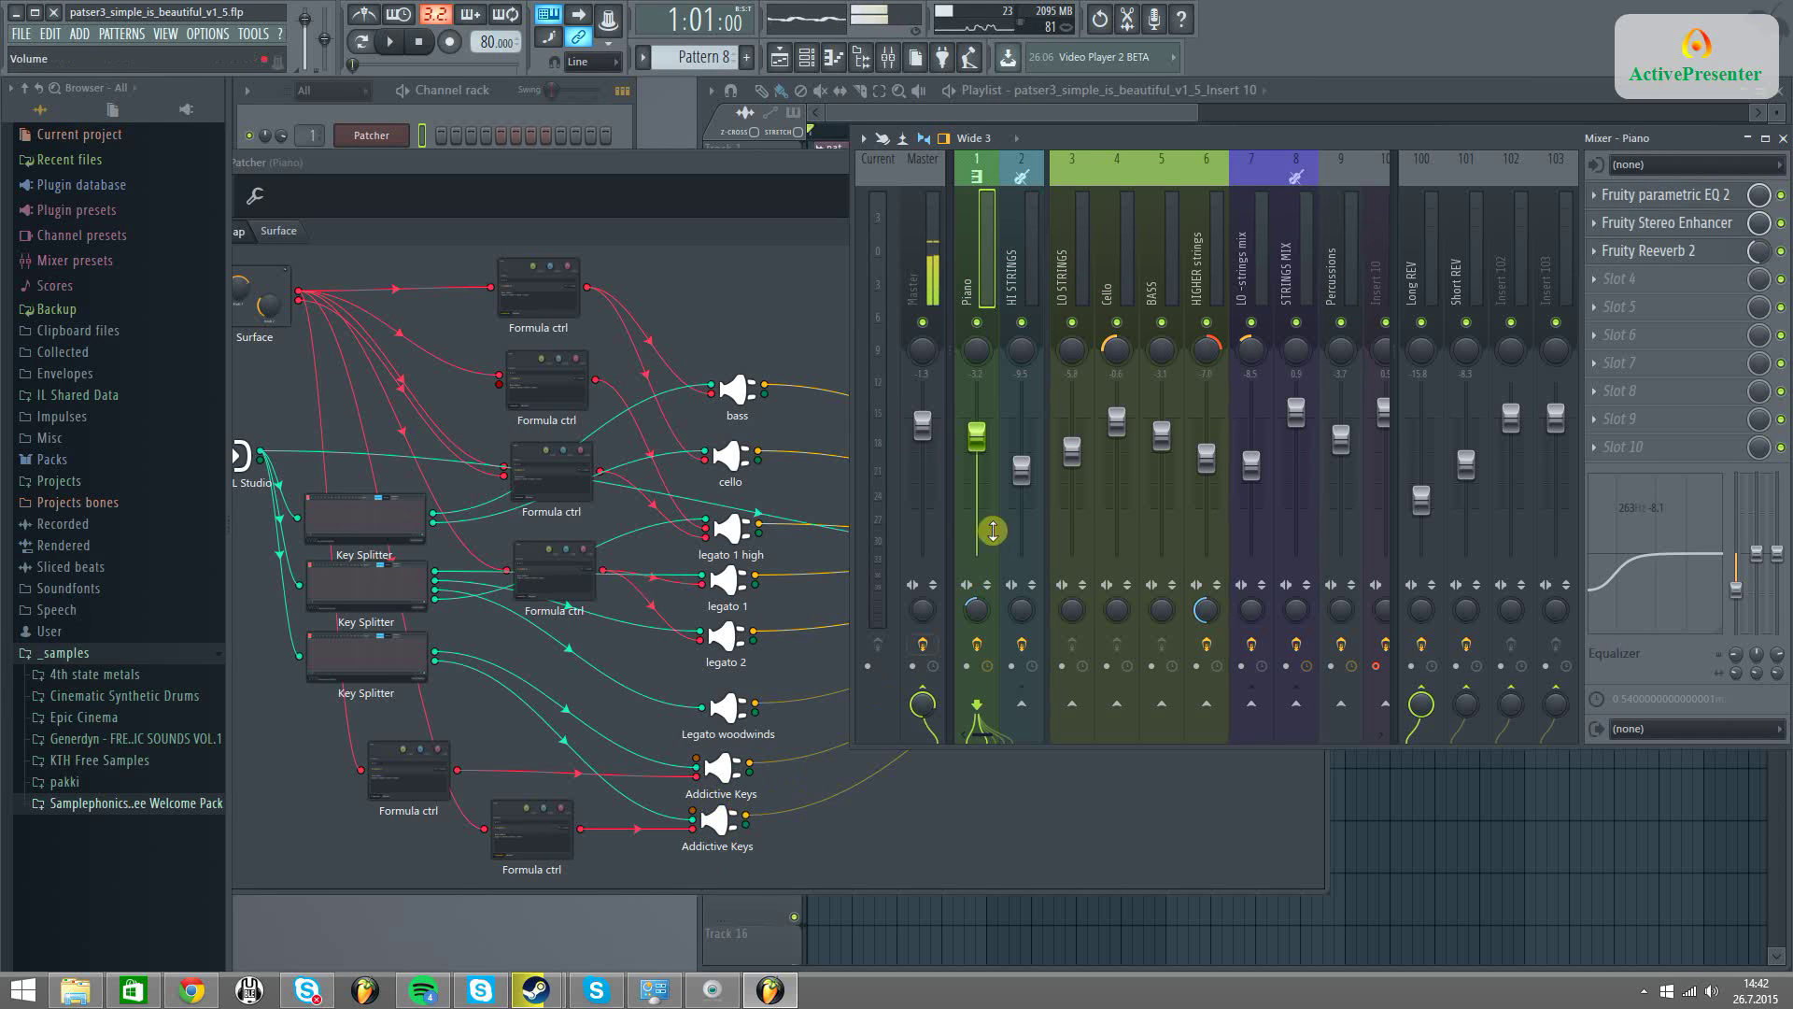
left_click(1695, 252)
left_click(1695, 252)
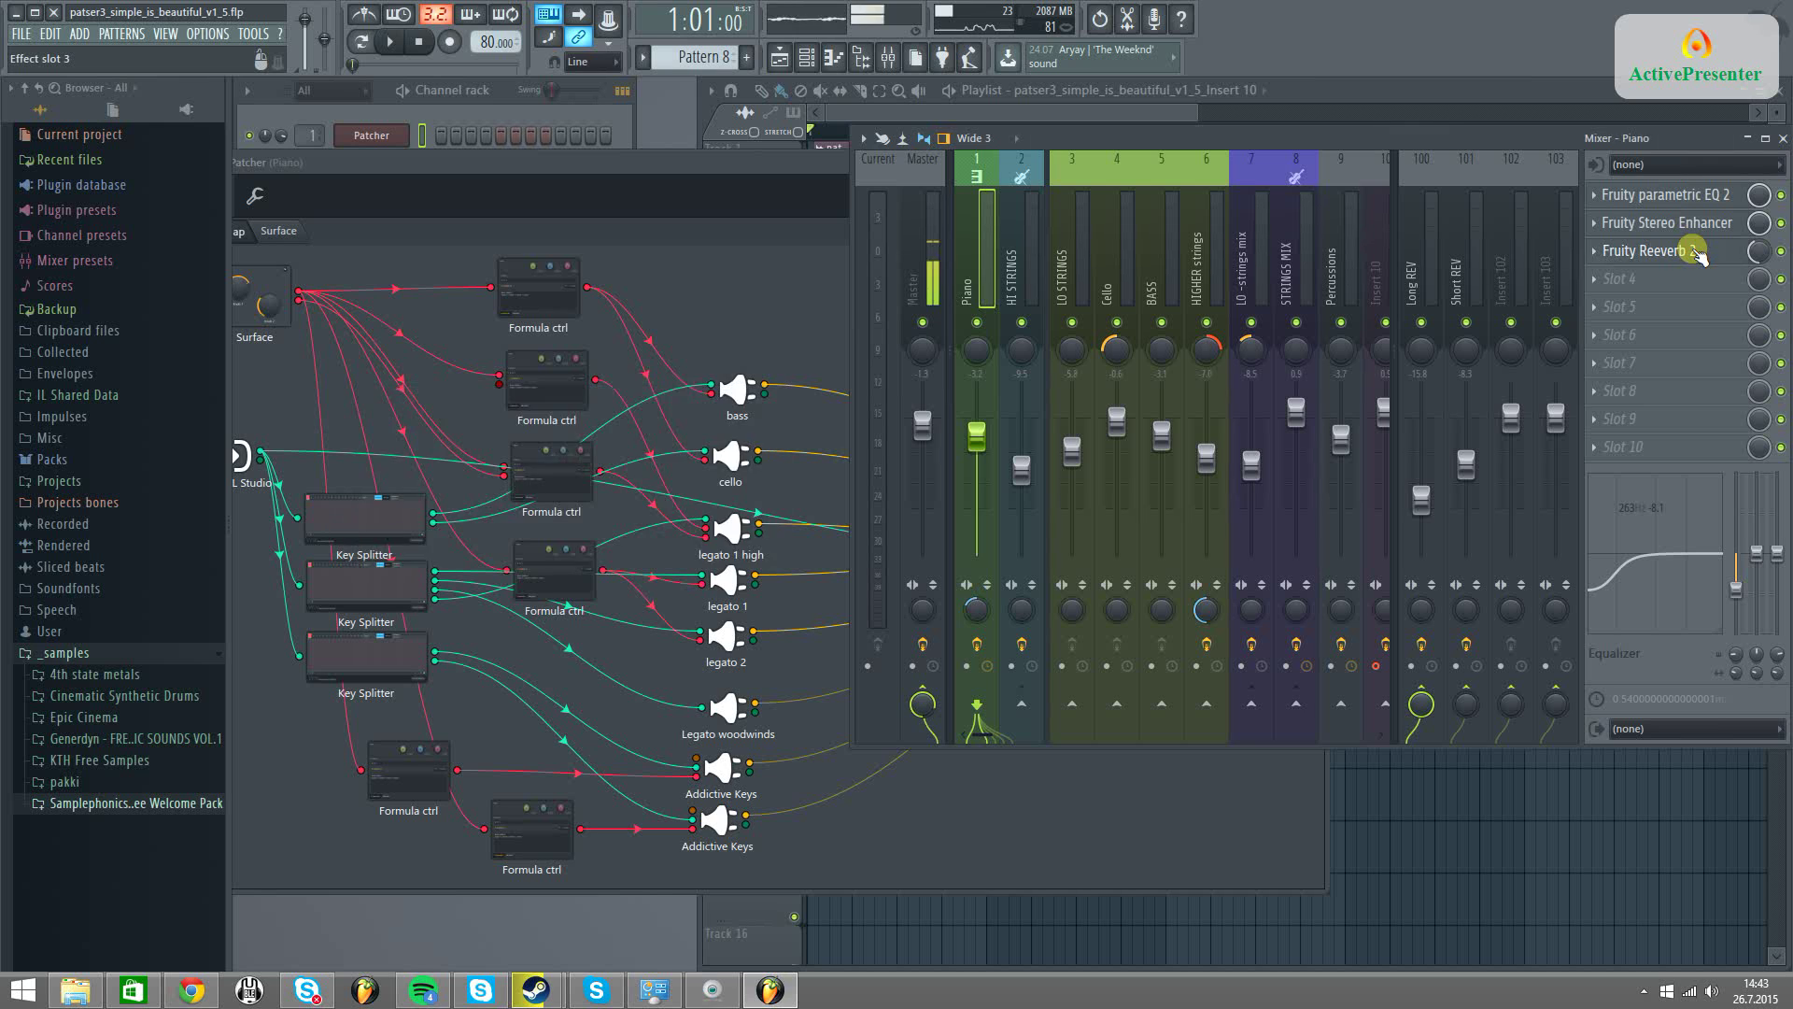
left_click(1691, 249)
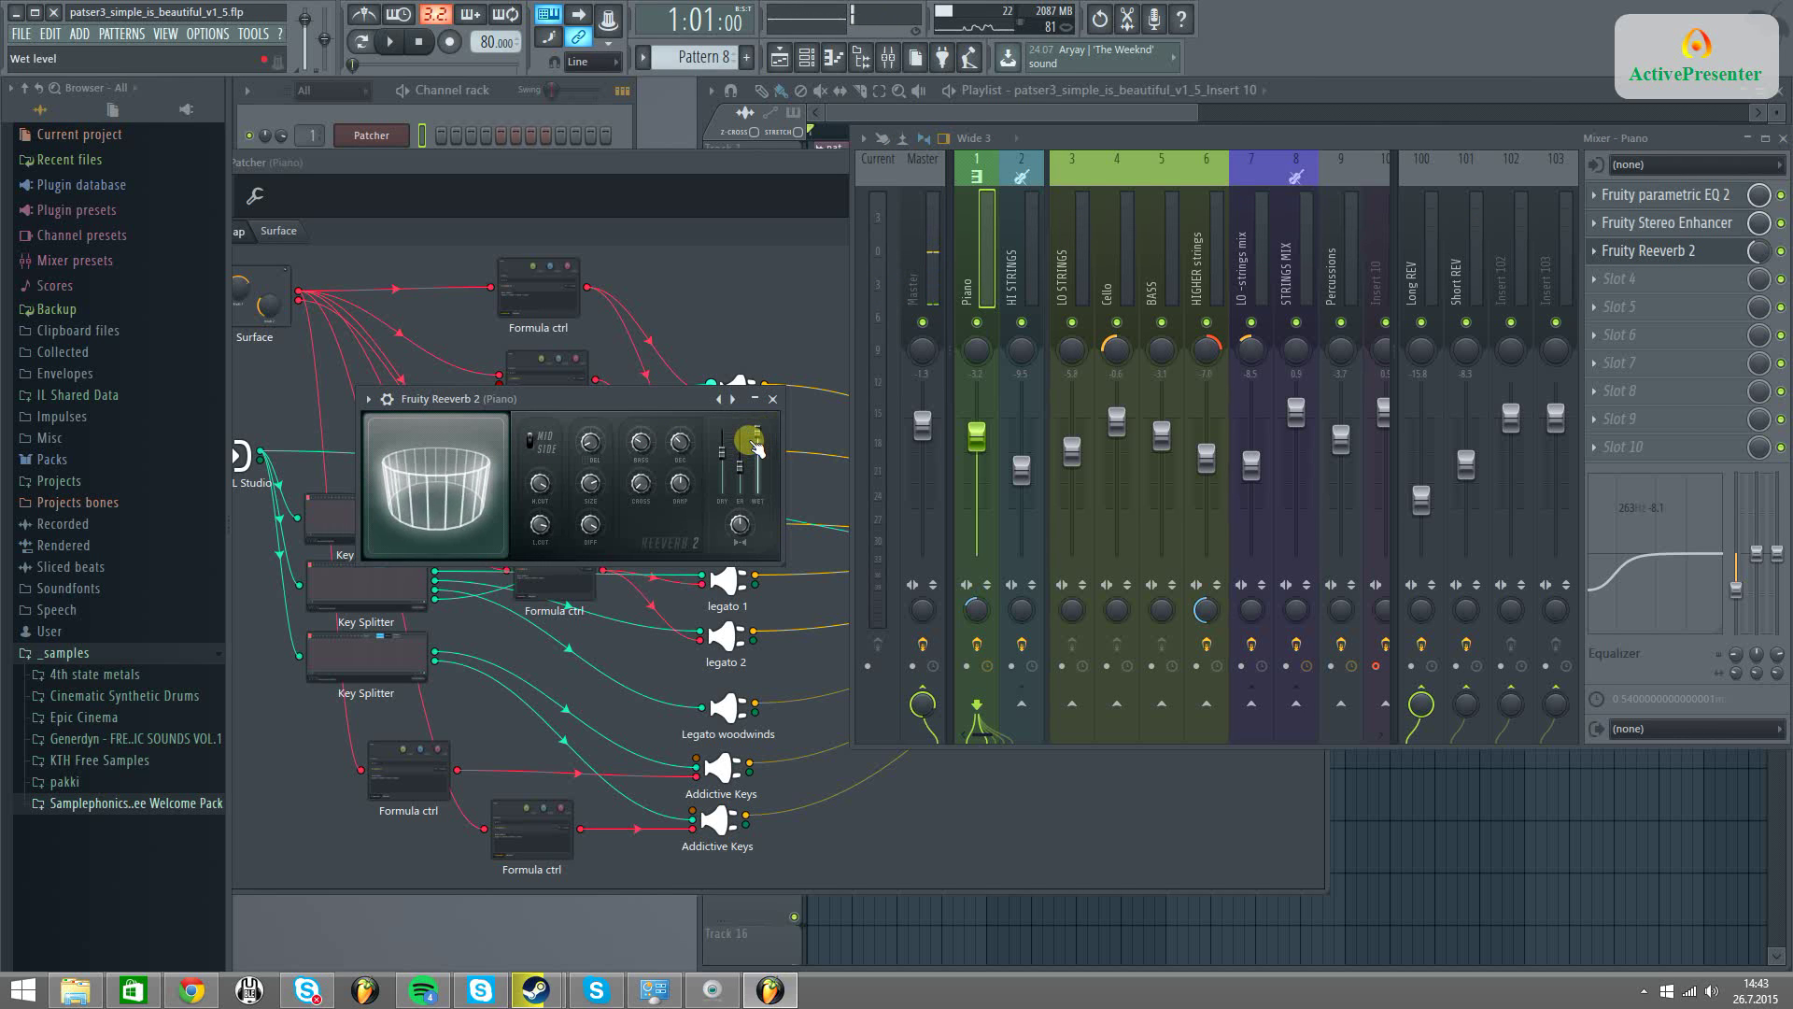
Examine ReverberateLE on the Long REV channel, and return to the Piano channel to close its Reeverb 2 window
left_click(1423, 273)
left_click(1660, 195)
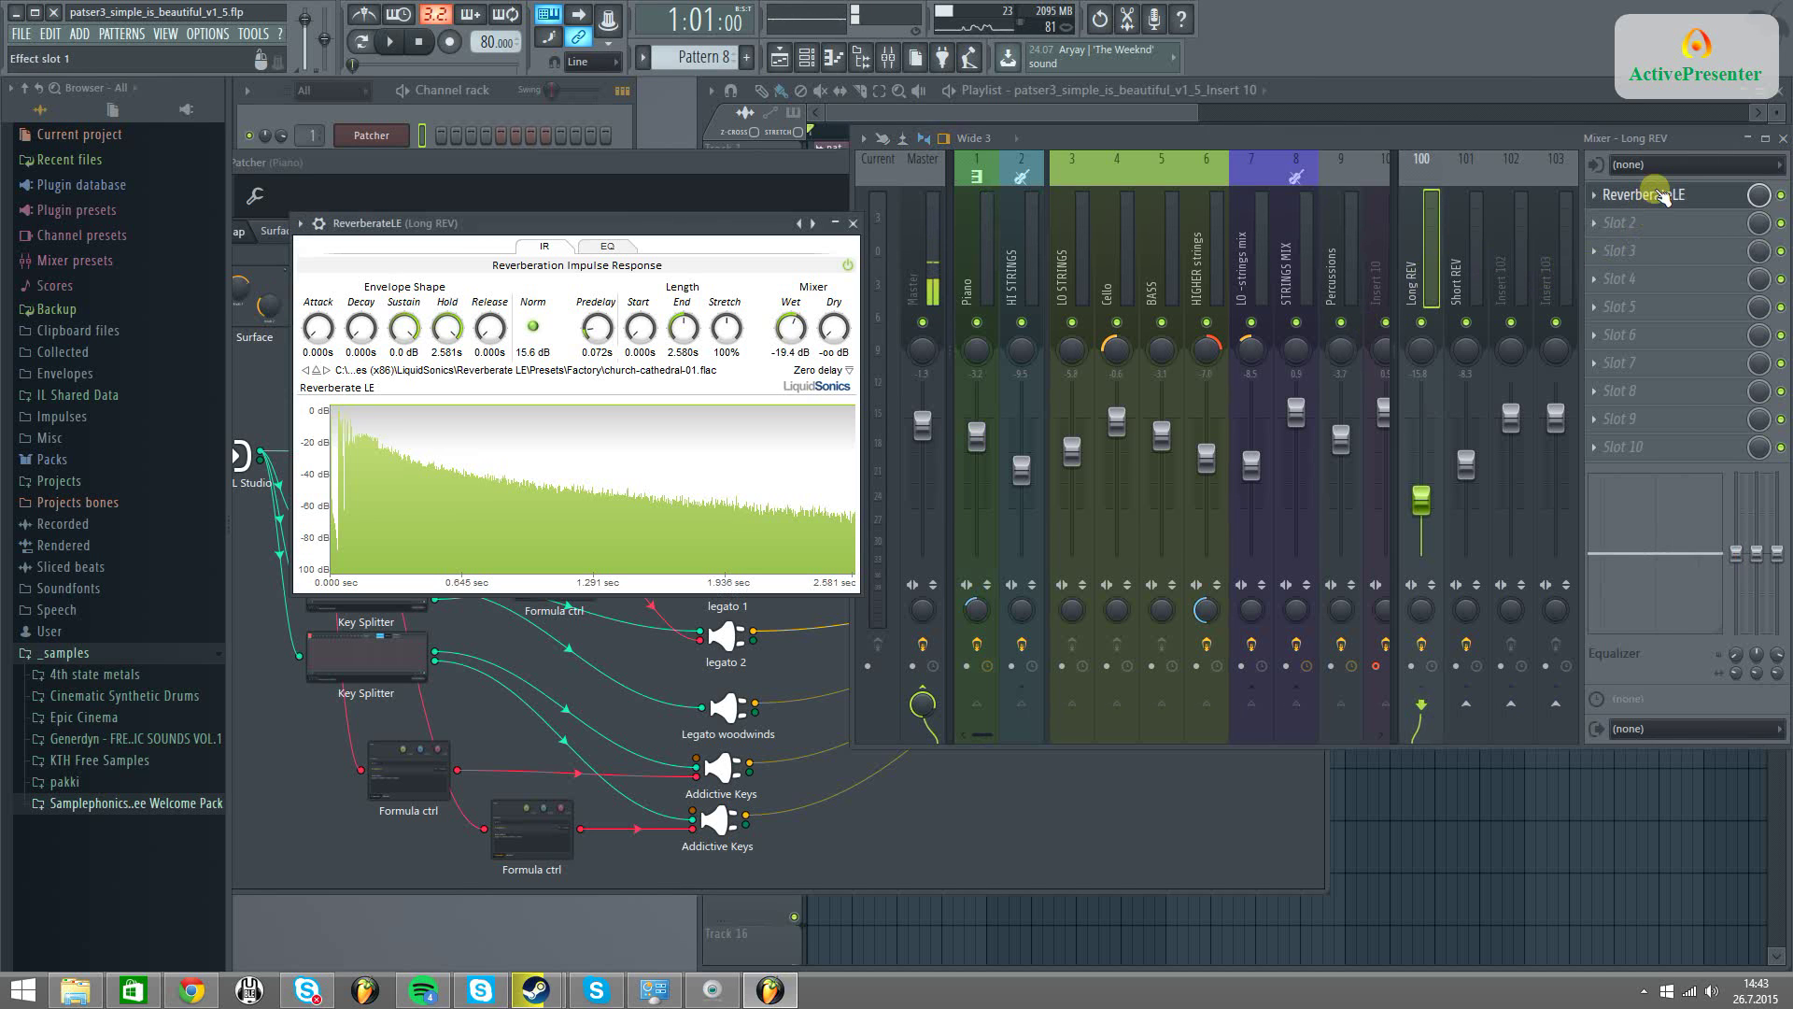
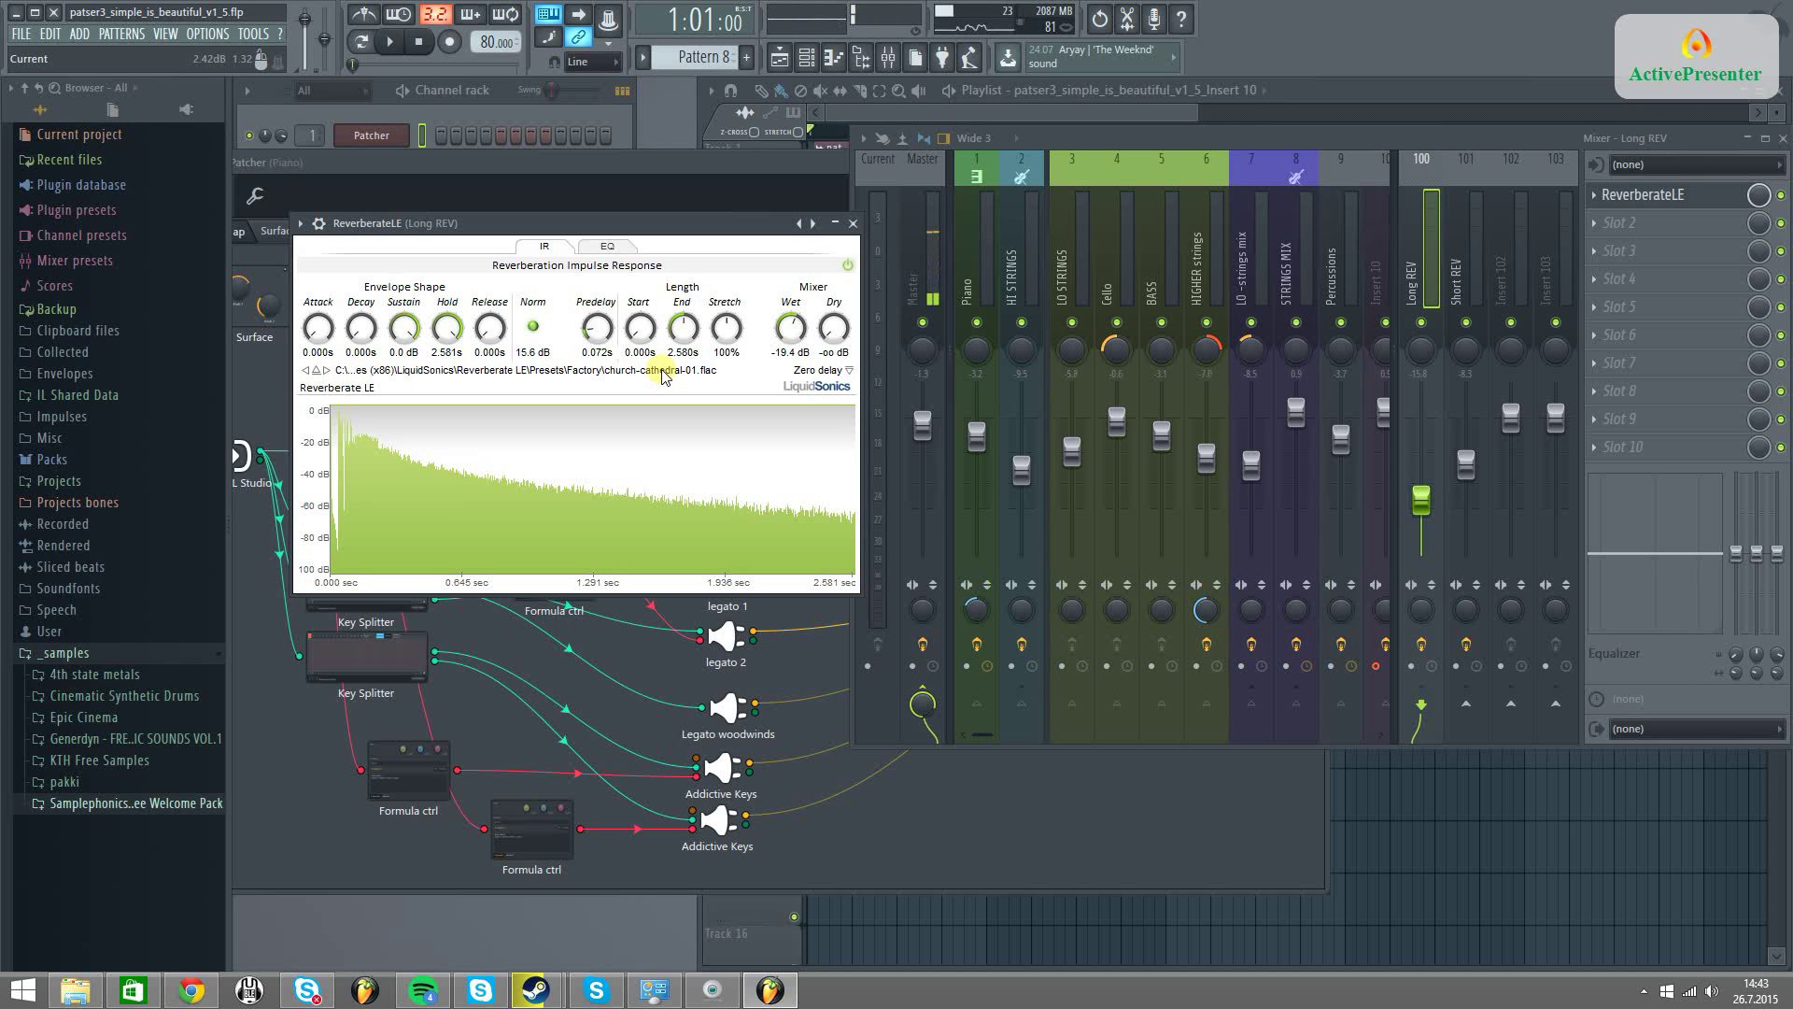
left_click(964, 271)
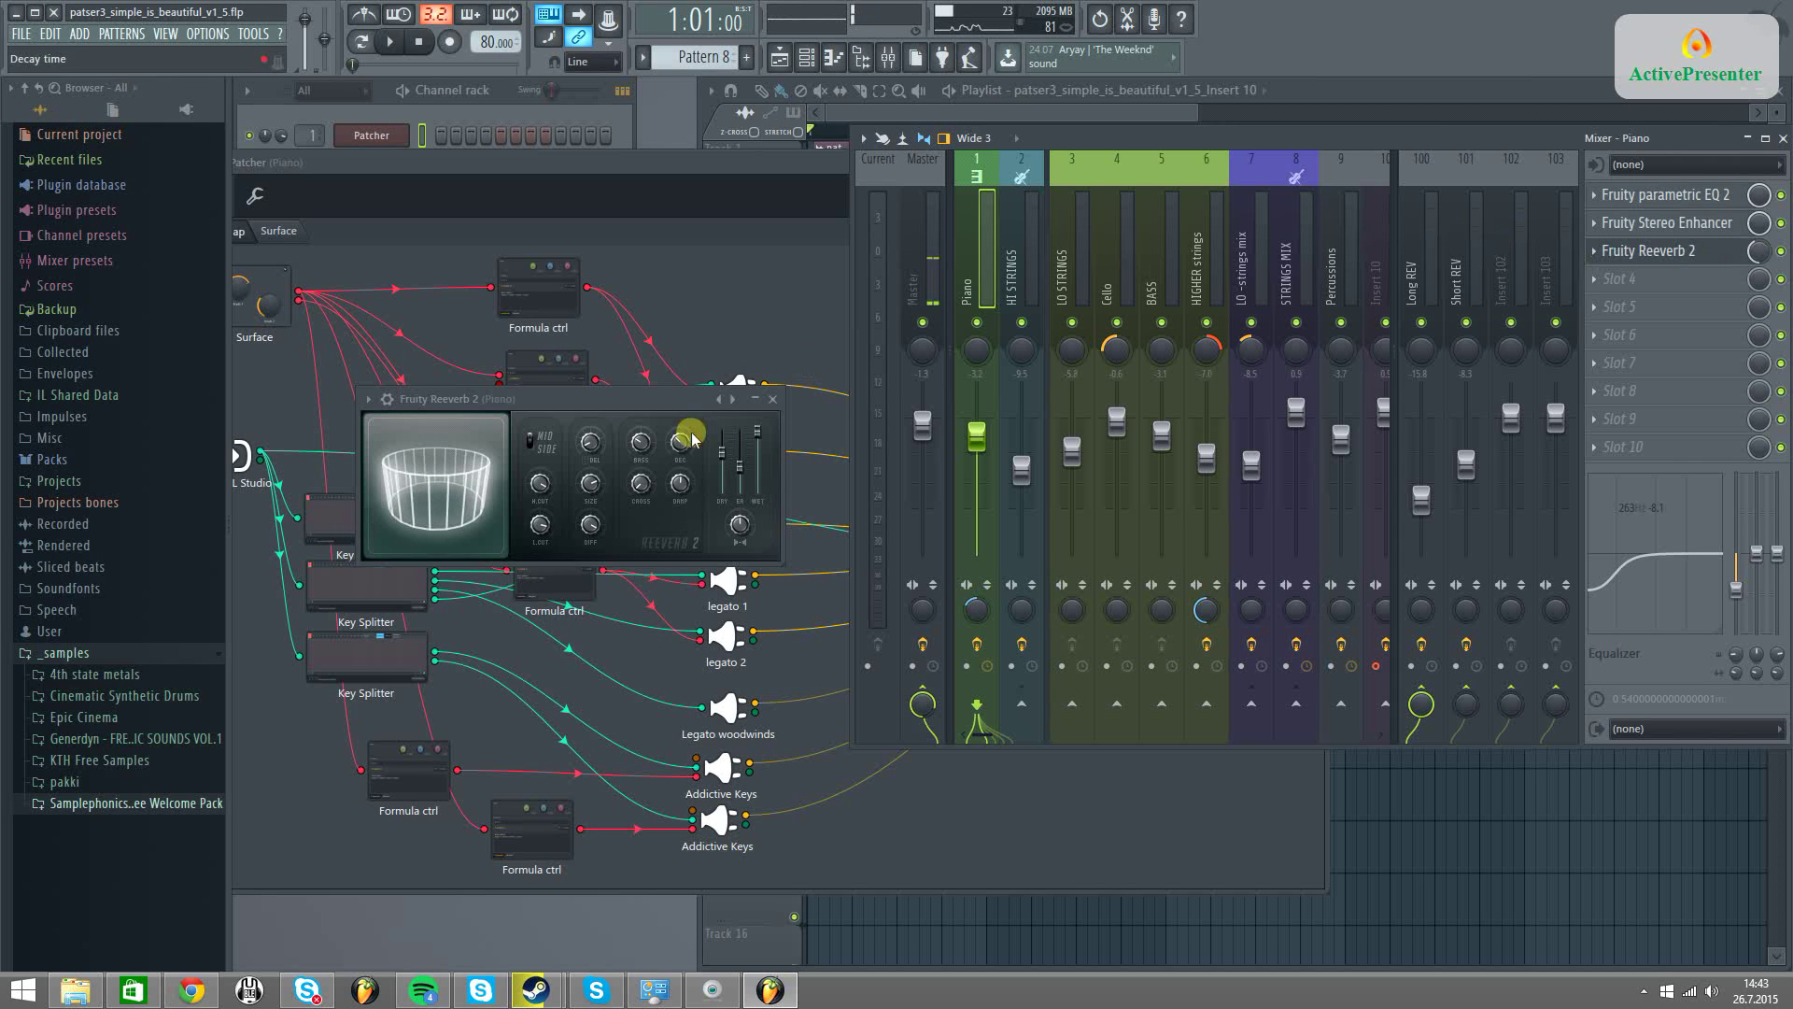
left_click(773, 399)
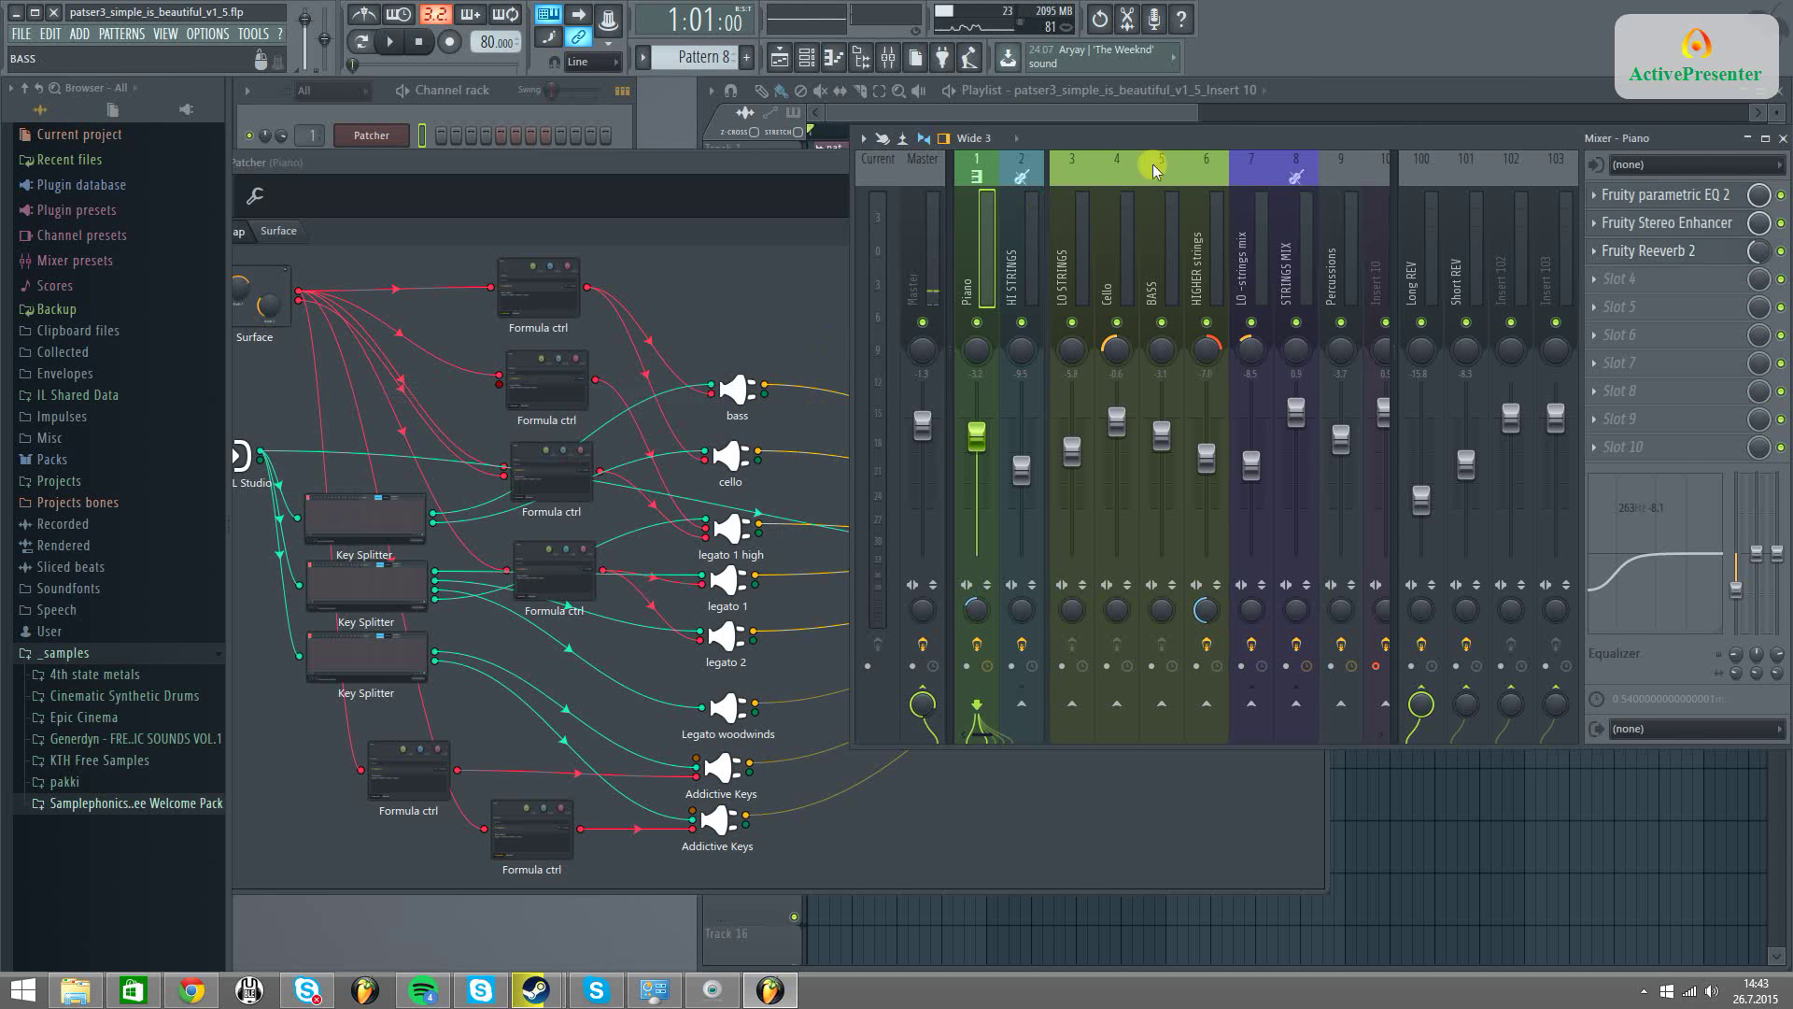
Examine the EQUO equalizer curve on the HI STRINGS channel and close the plugin
left_click(1013, 261)
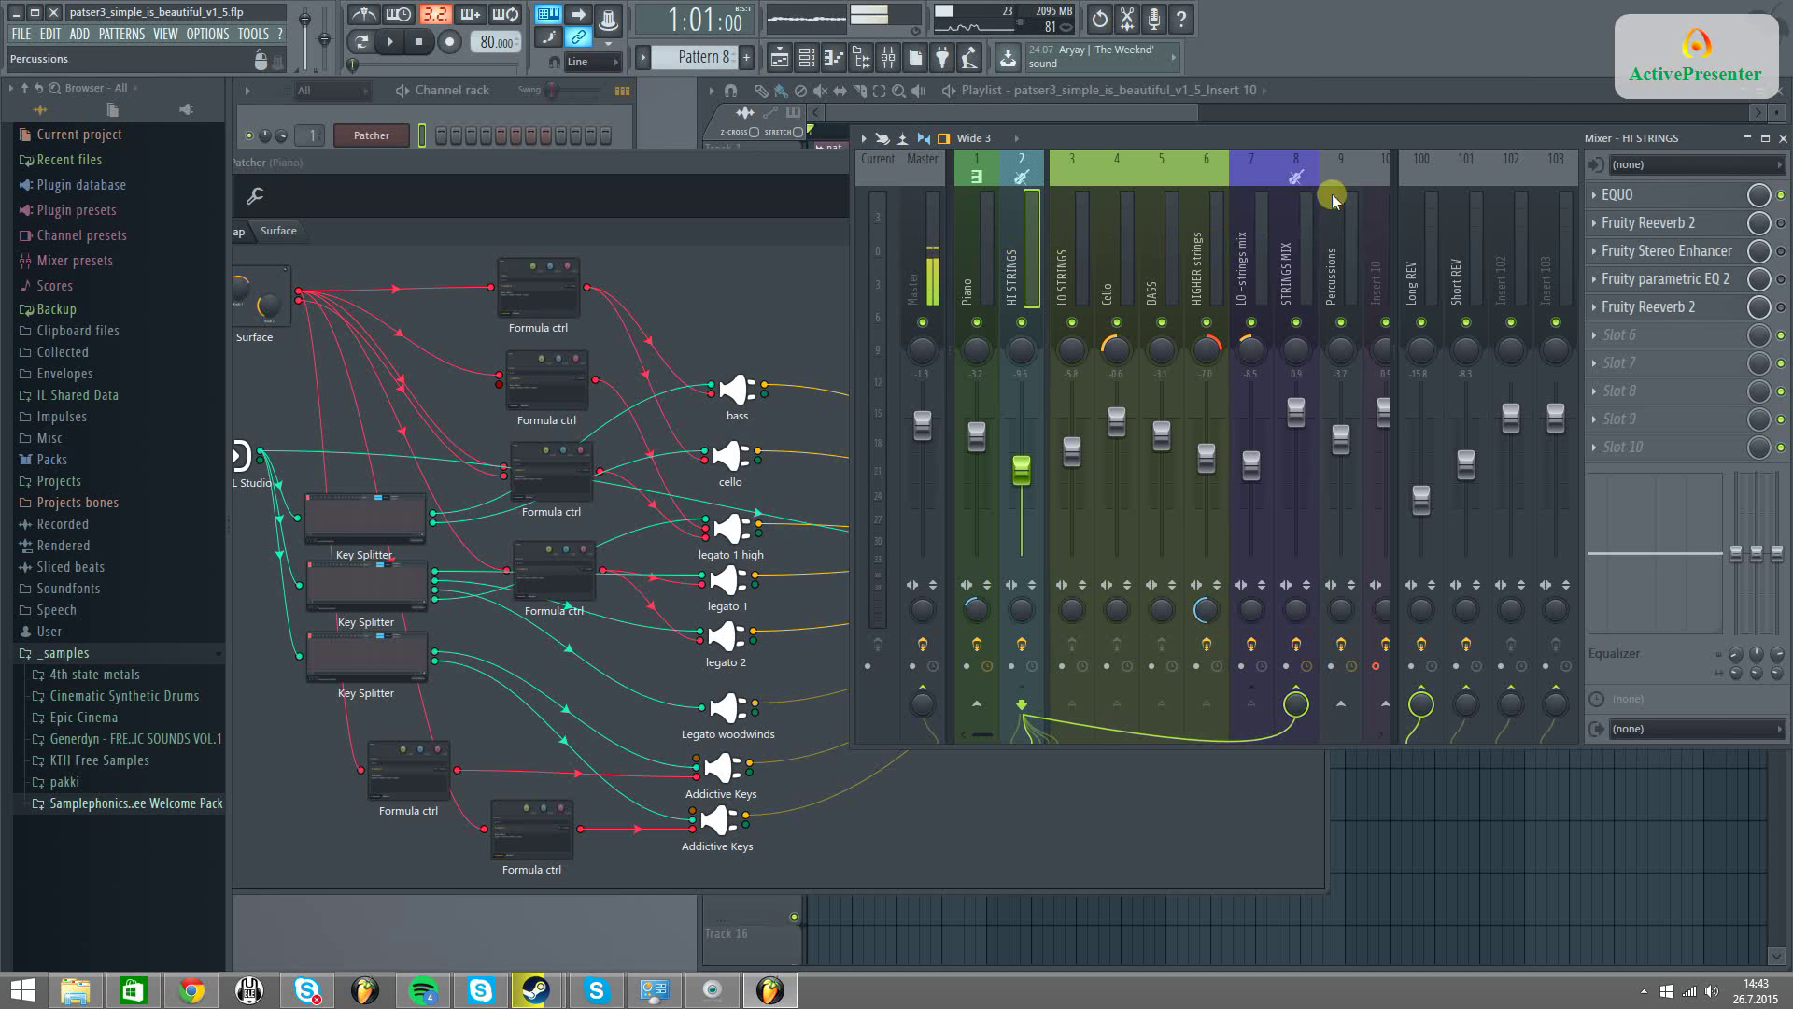
left_click(1604, 195)
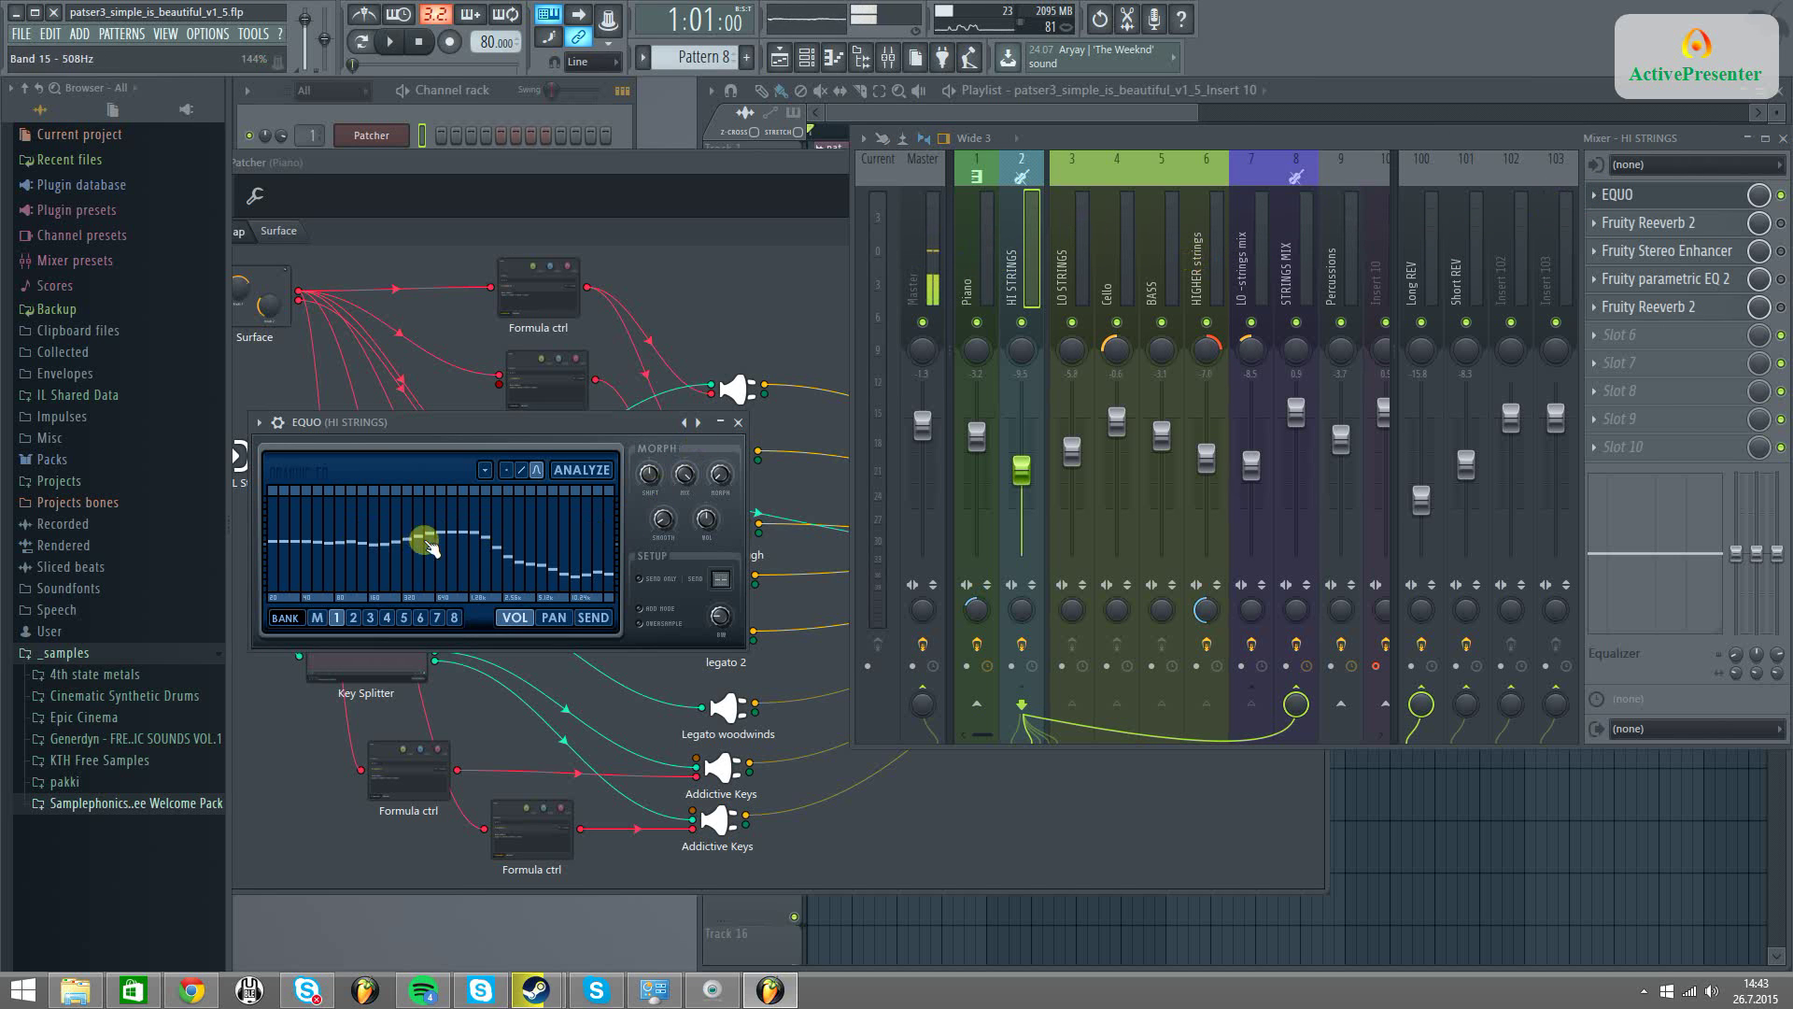
mouse_move(411, 545)
left_mouse_down()
mouse_move(540, 570)
mouse_move(607, 565)
mouse_move(531, 569)
mouse_move(507, 545)
mouse_move(602, 576)
mouse_move(547, 581)
mouse_move(499, 553)
left_mouse_up()
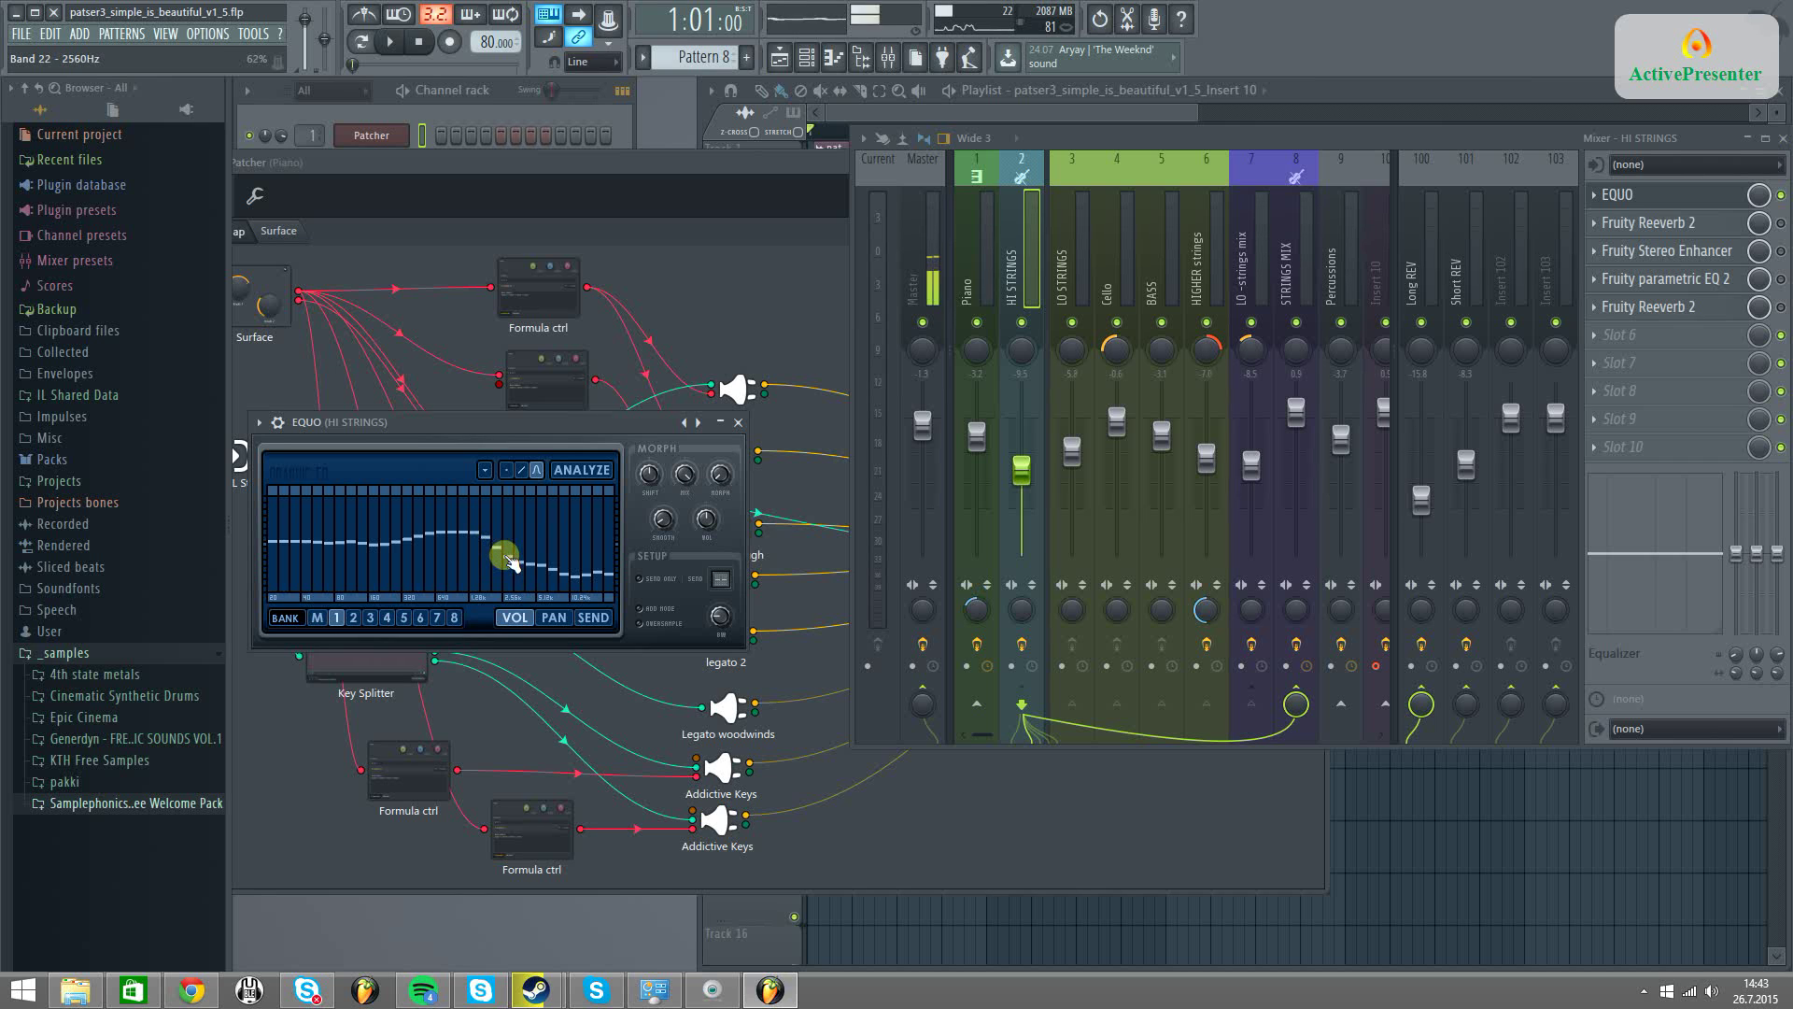
left_click(738, 423)
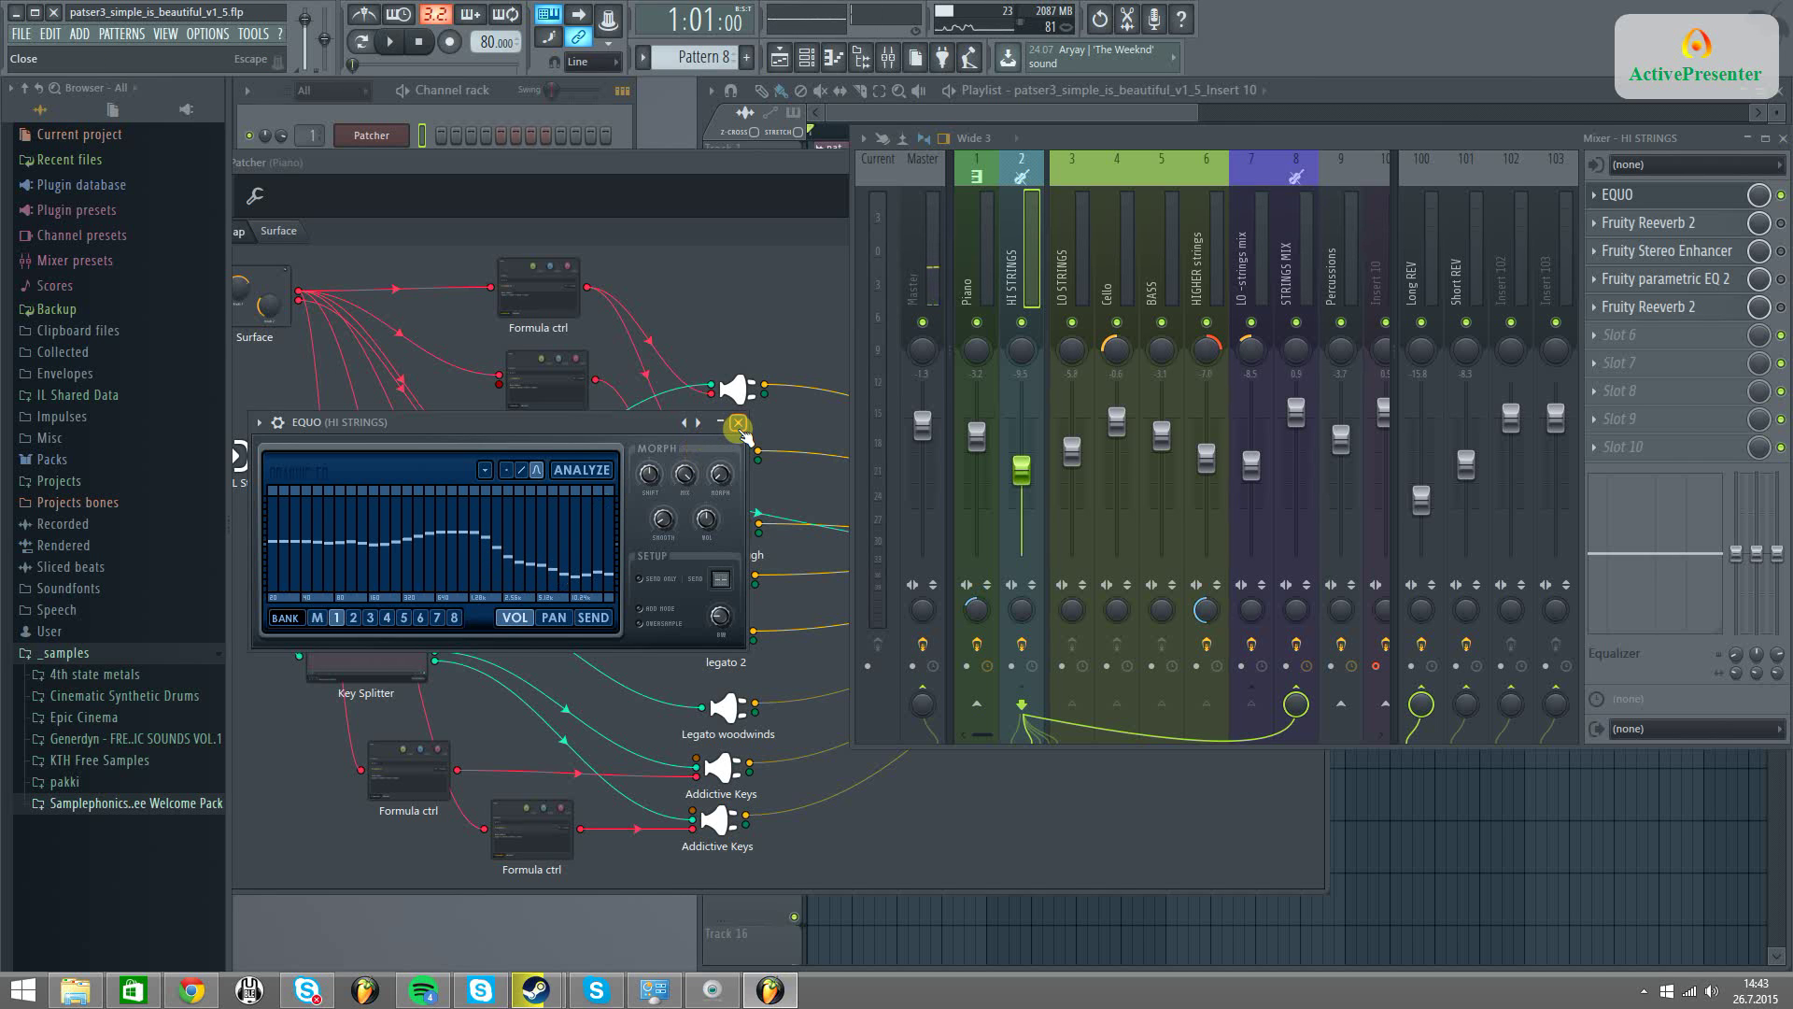
Check the effect slots and routing of the LO STRINGS, Cello, BASS and HIGHER strings channels
left_click(1066, 271)
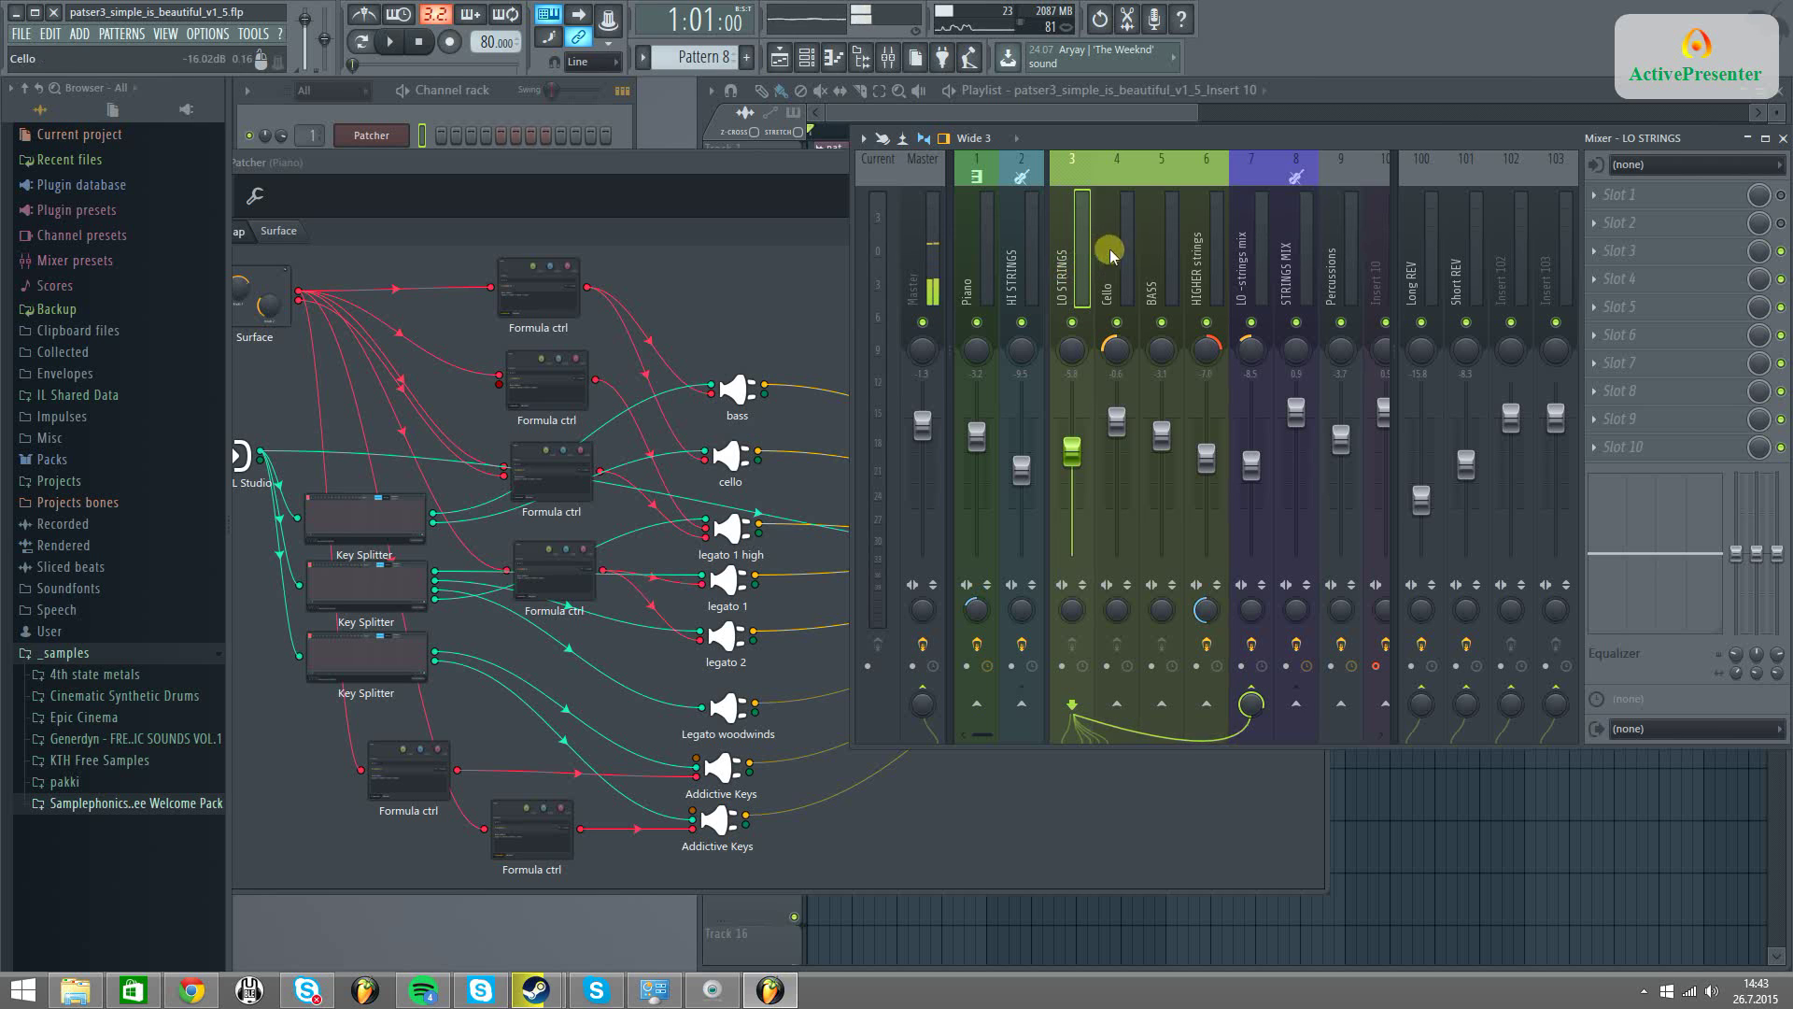
left_click(1134, 271)
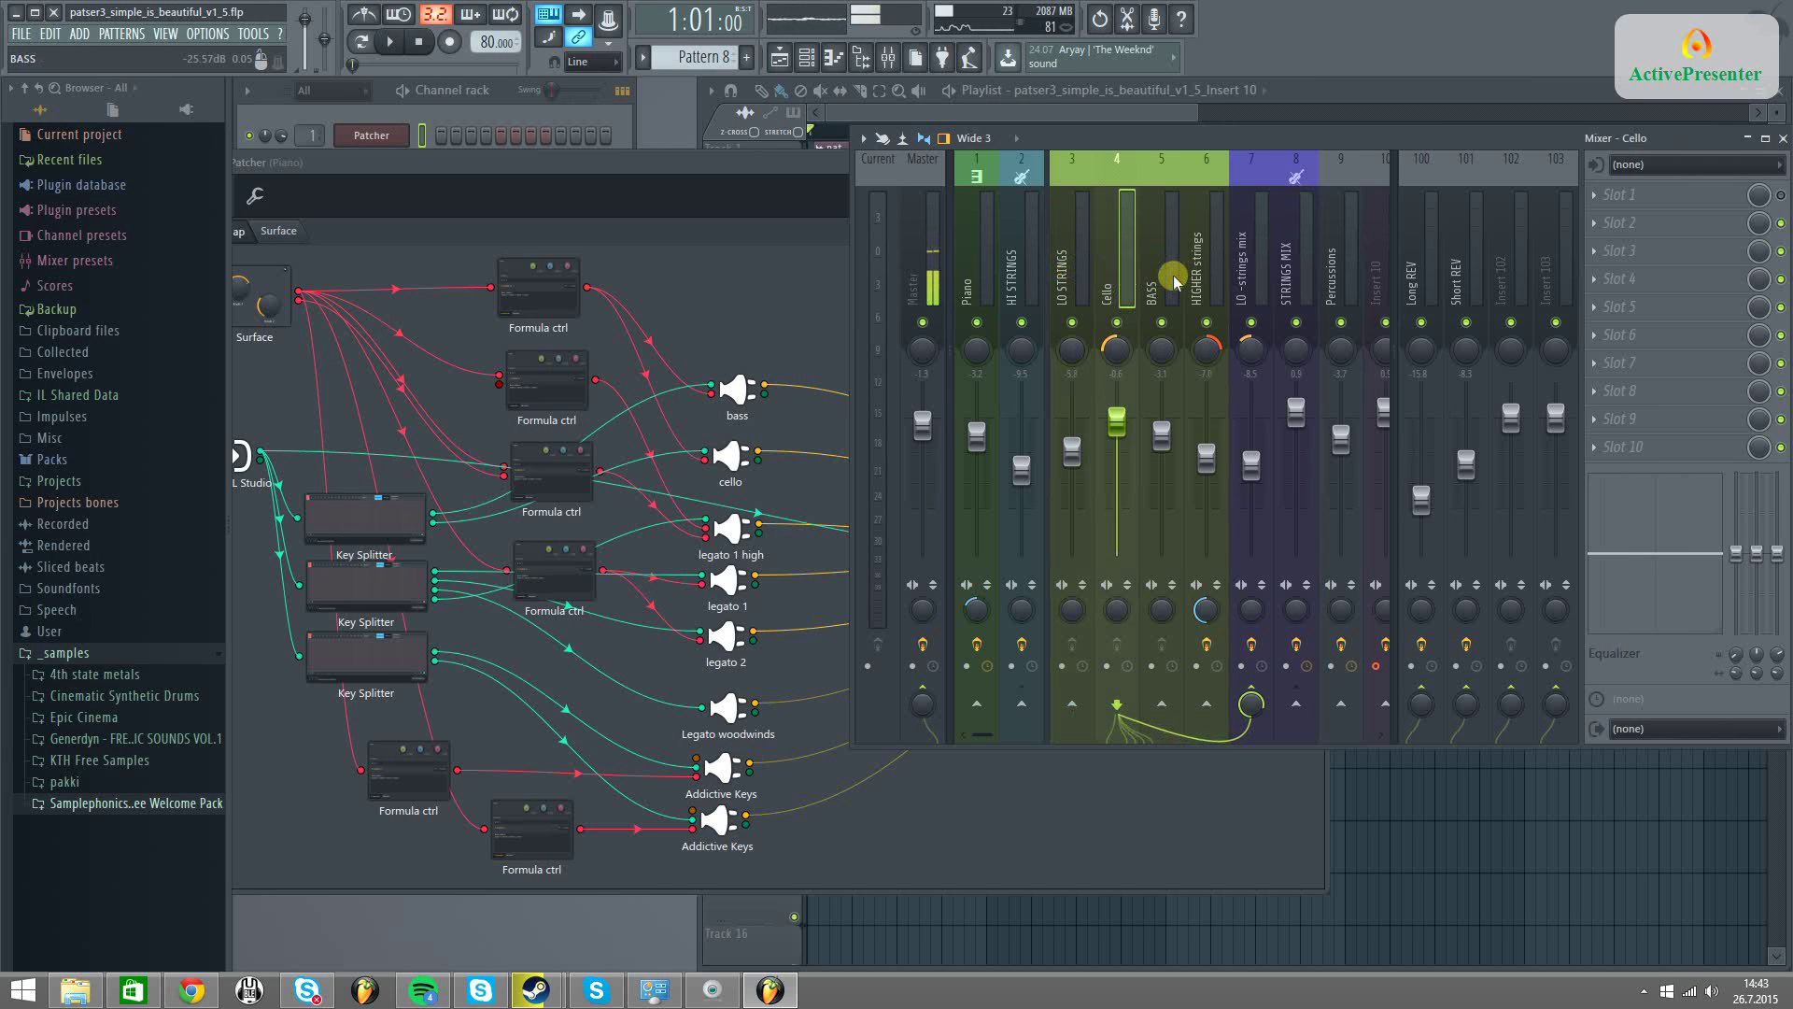
left_click(1167, 279)
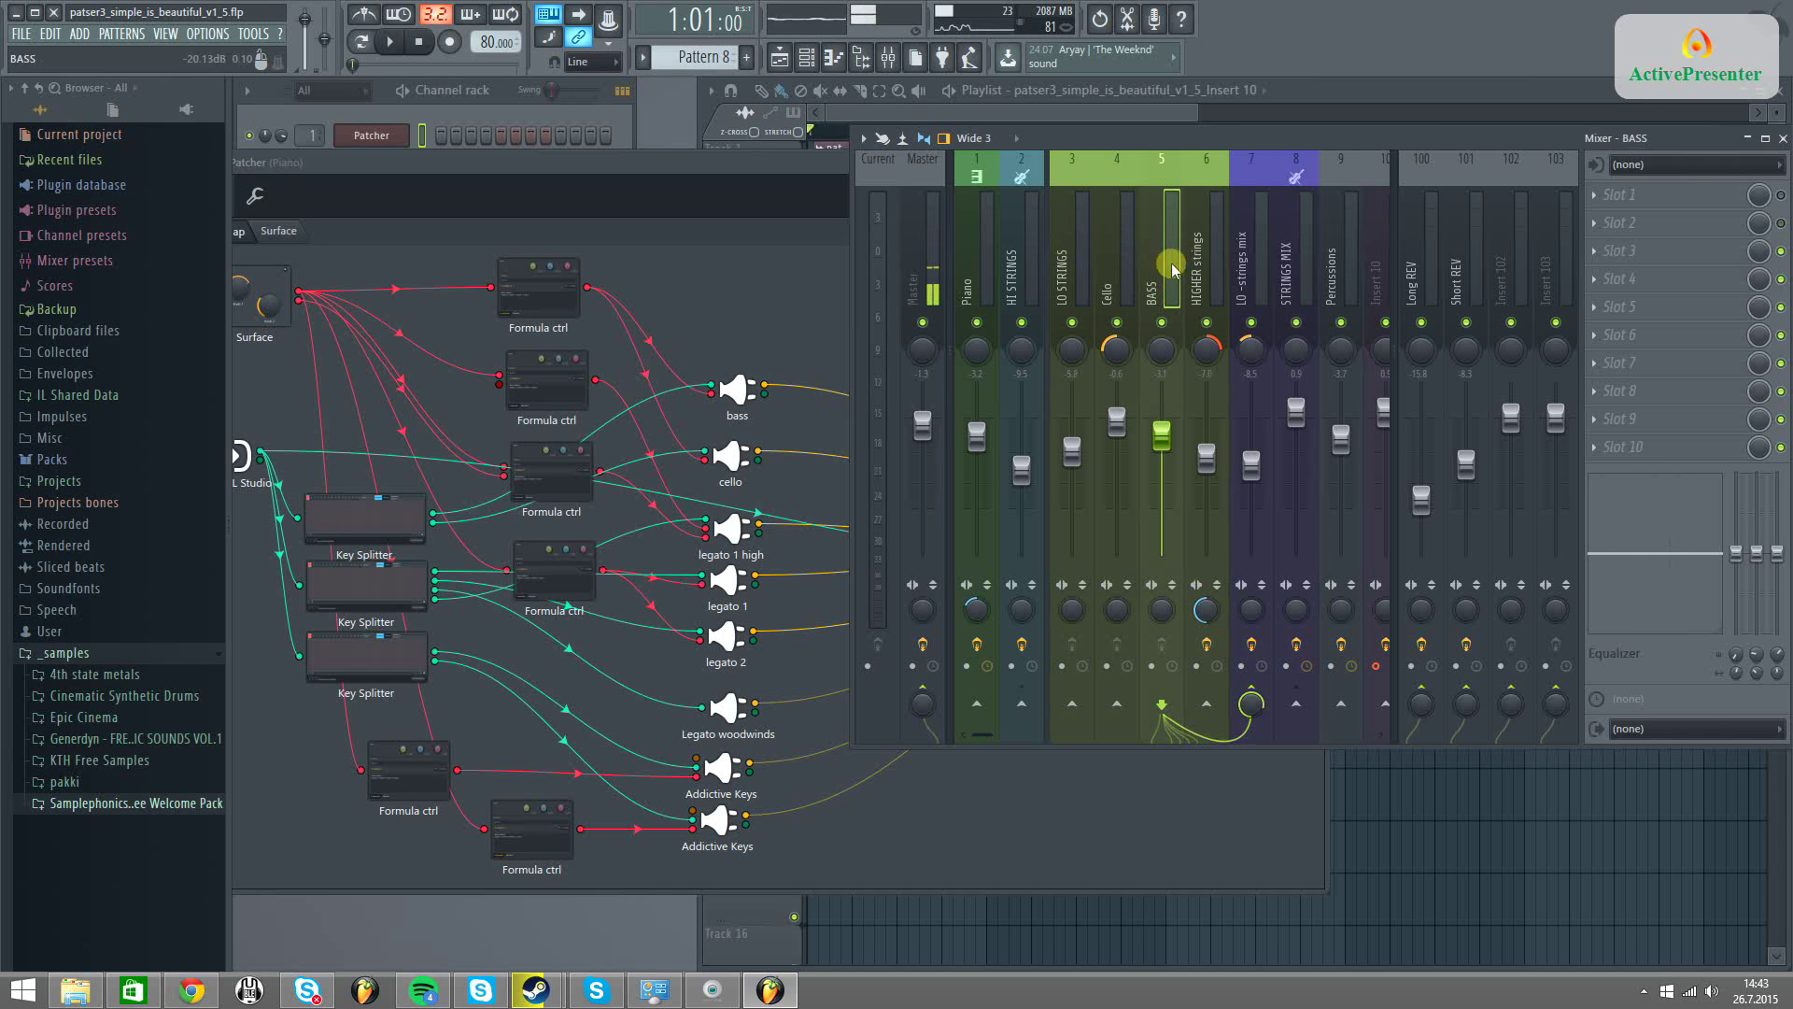
left_click(1207, 269)
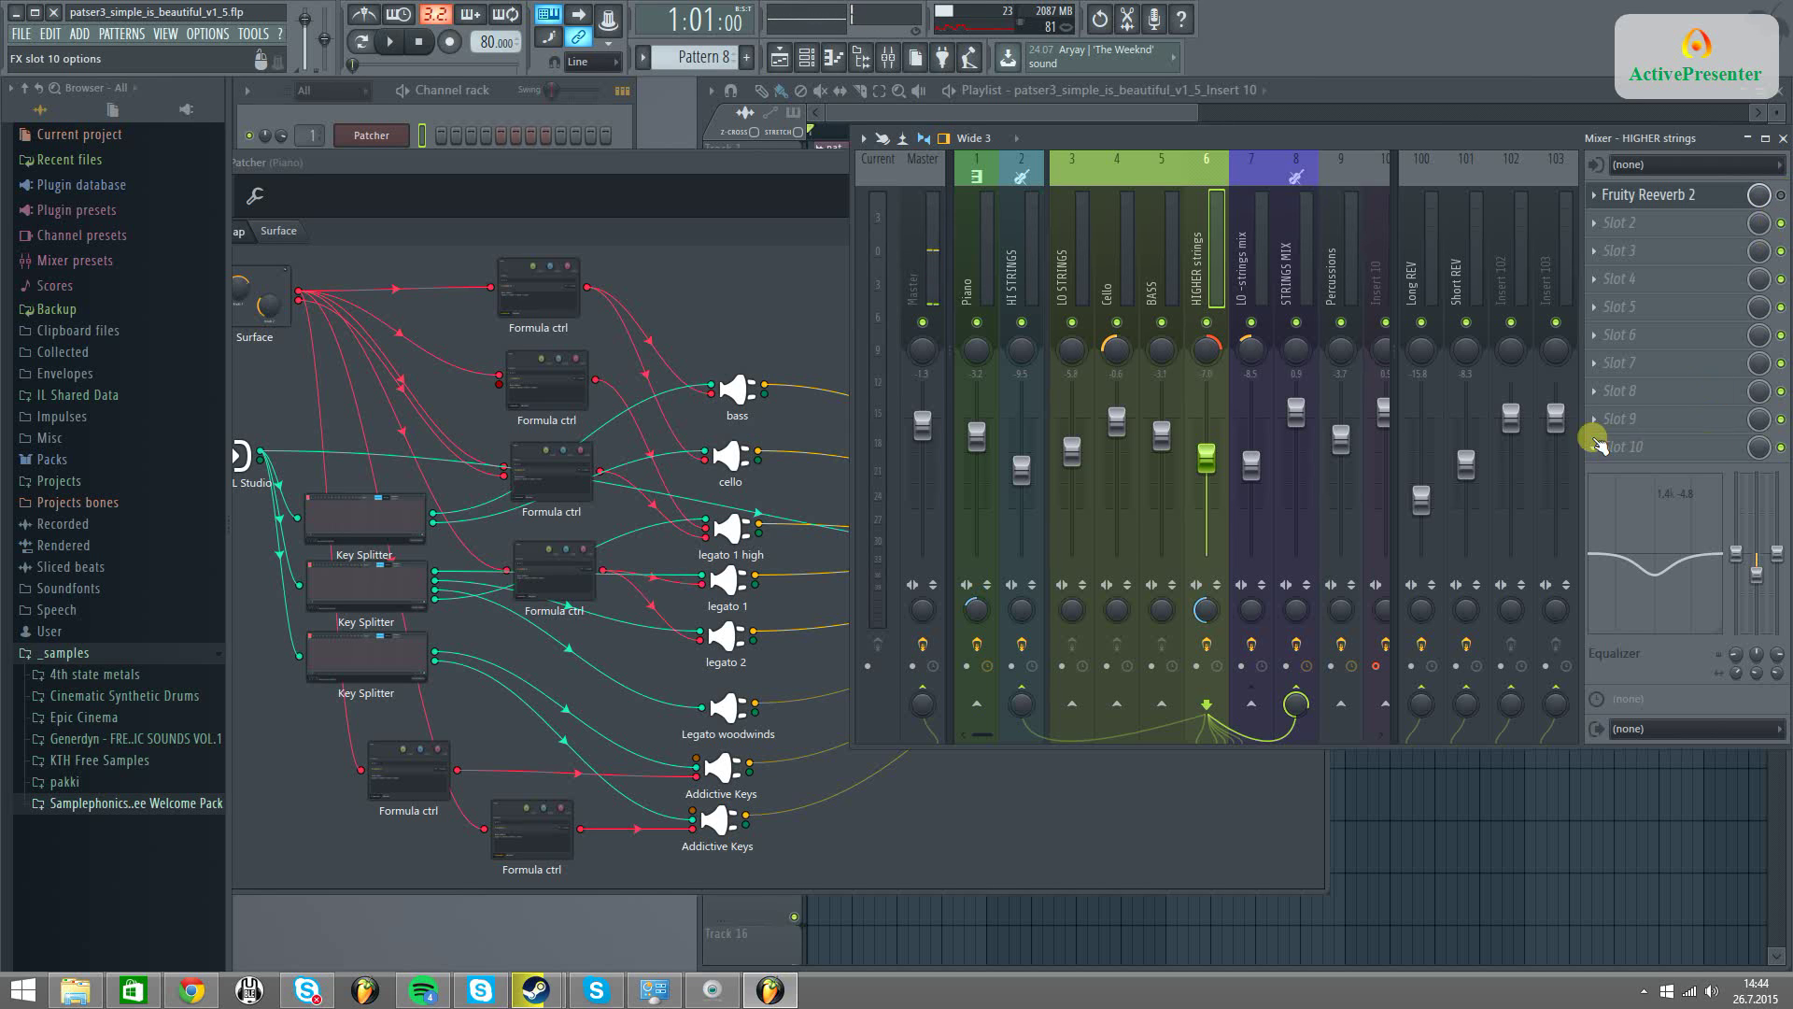
left_click(1781, 195)
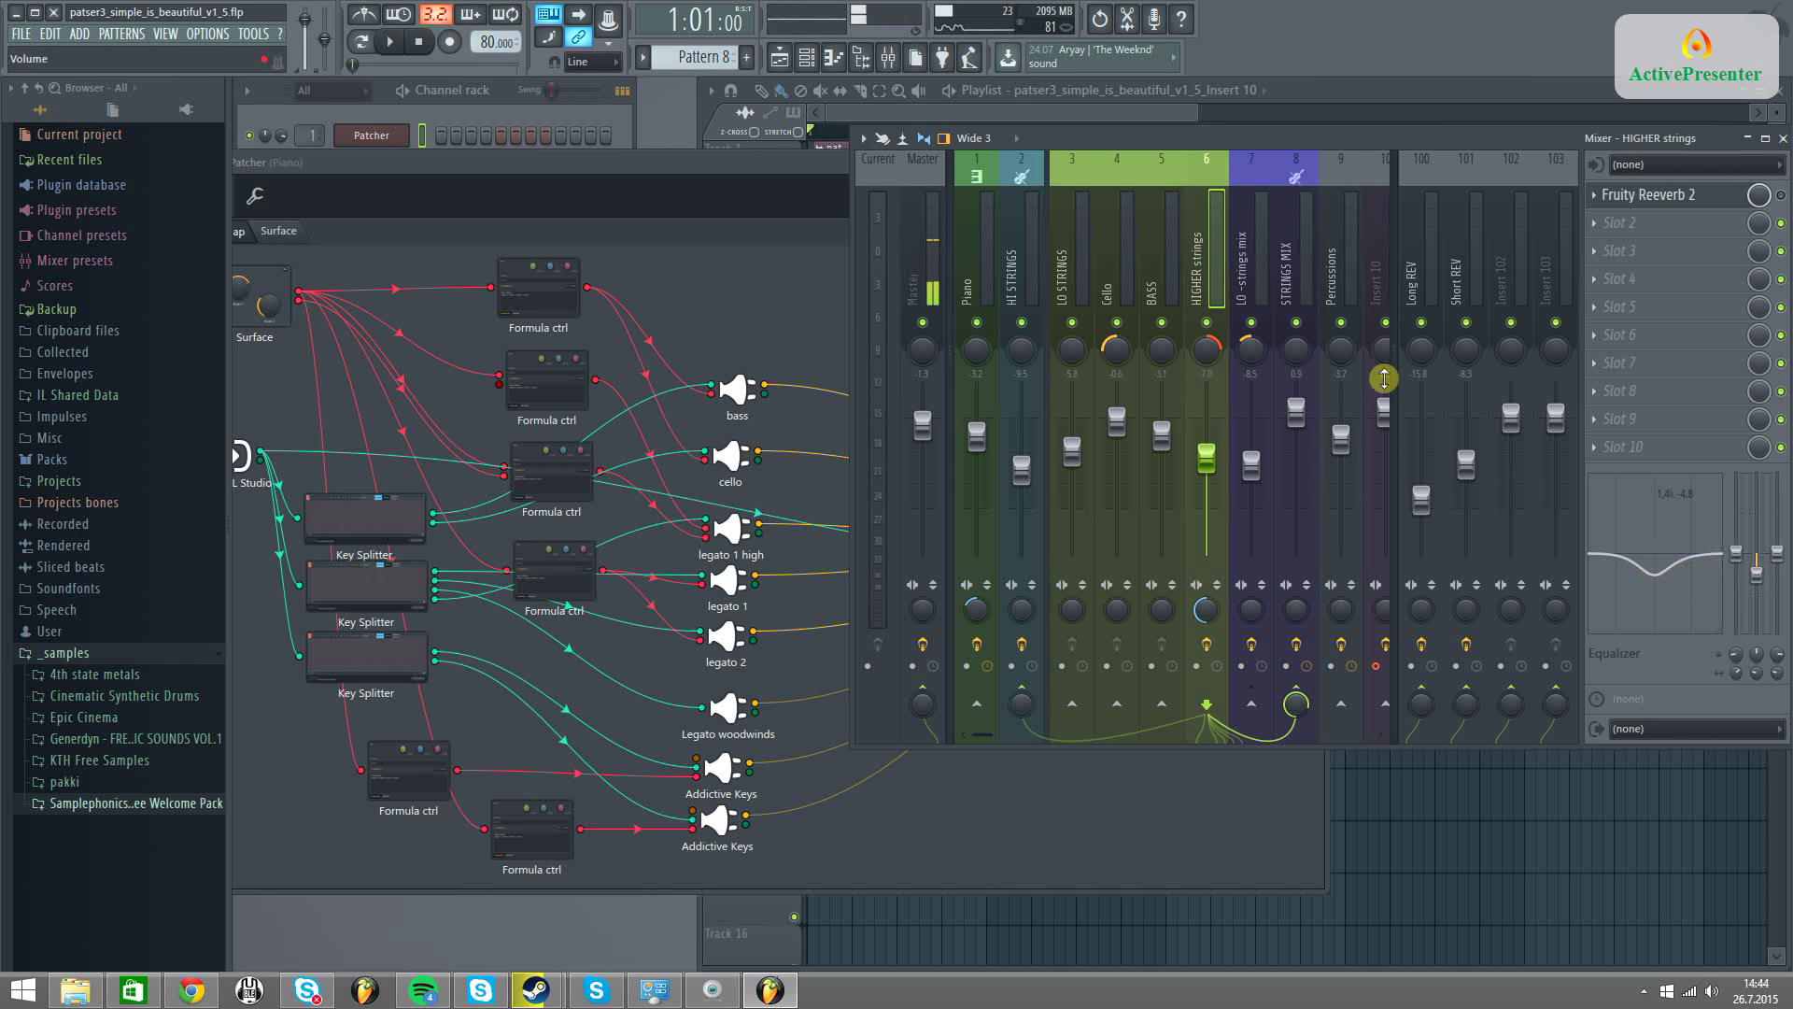
Examine the curve of the slot 3 EQUO on the LO -strings mix channel and close the plugin
left_click(1257, 265)
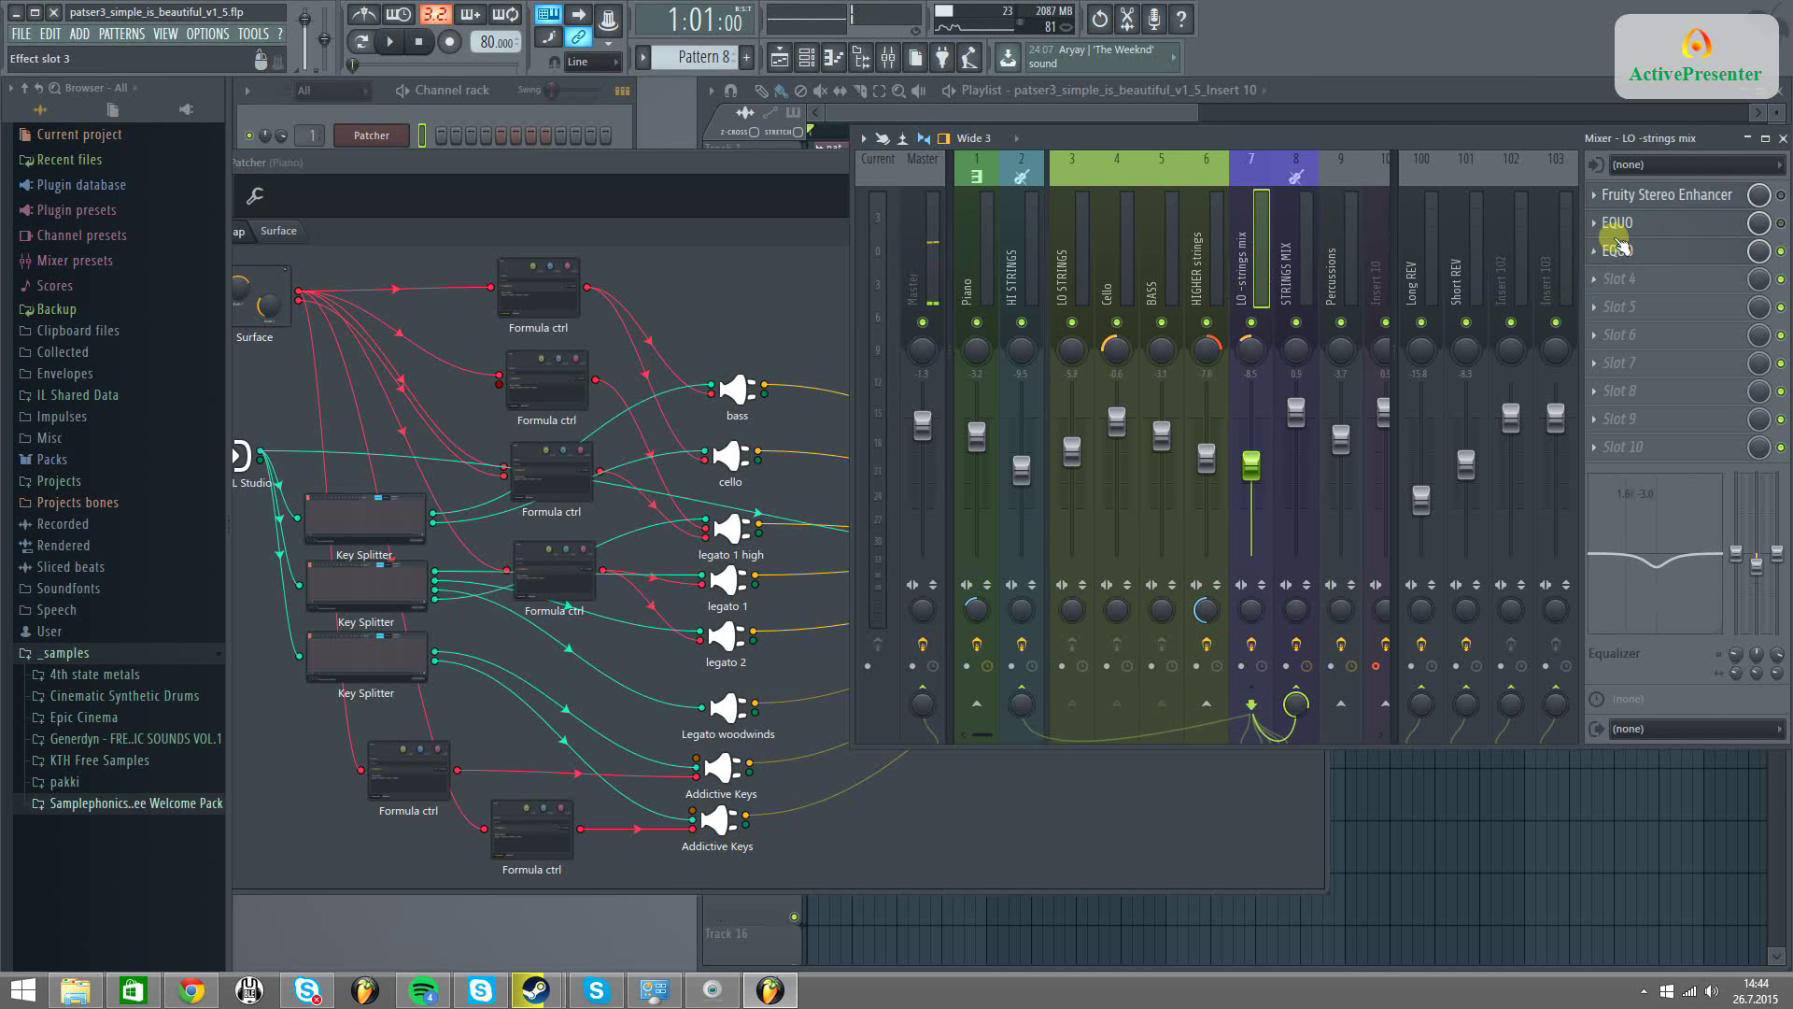
left_click(1652, 254)
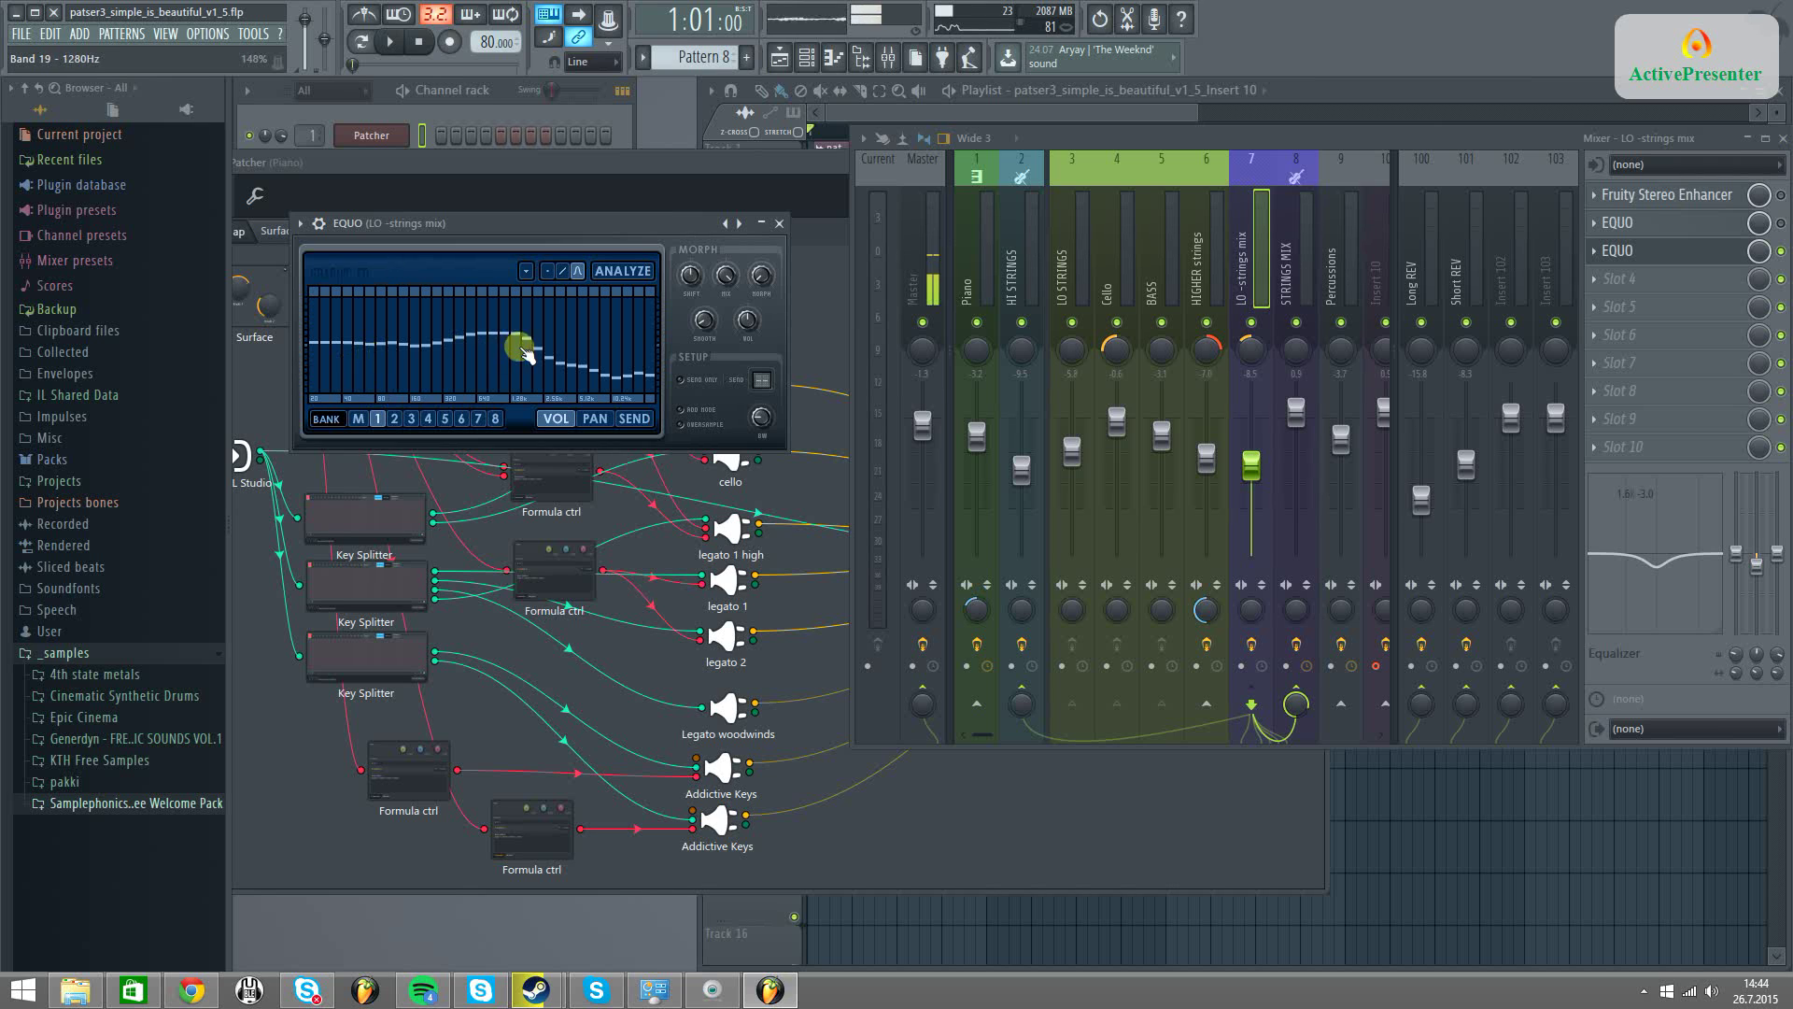
mouse_move(400, 368)
left_mouse_down()
mouse_move(493, 333)
mouse_move(565, 364)
left_mouse_up()
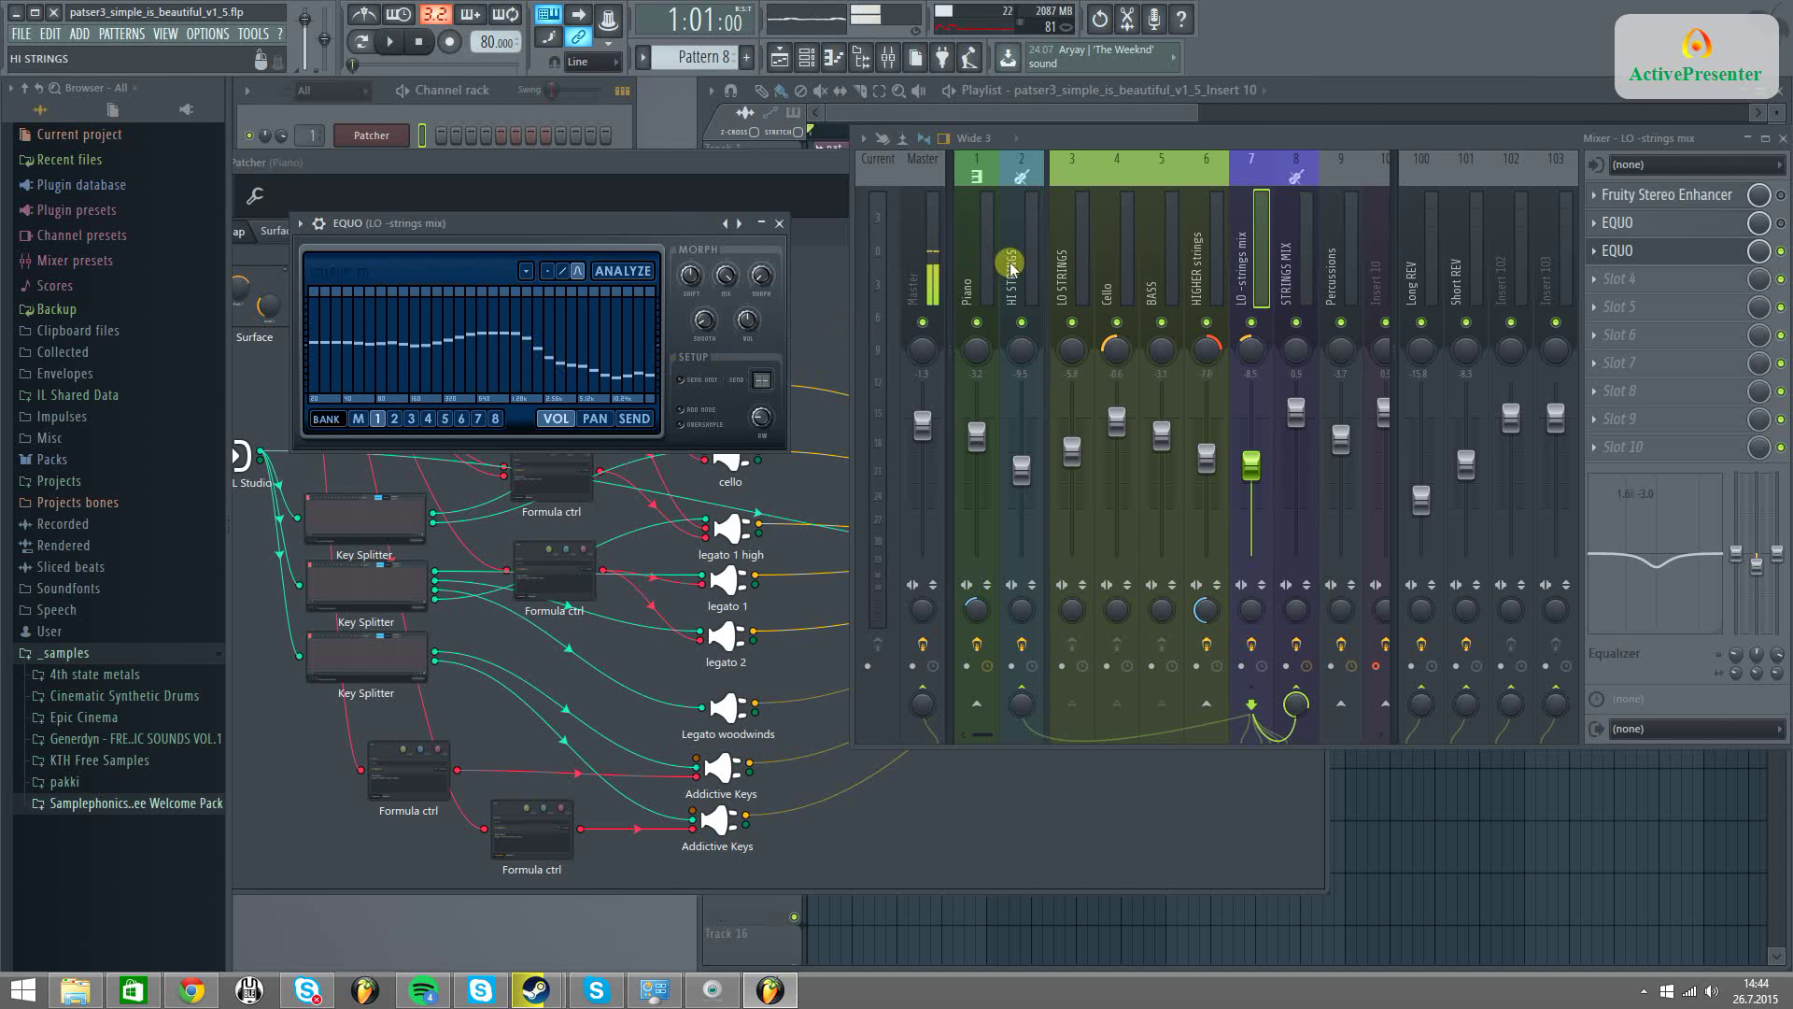
left_click(780, 224)
Review the routing of the STRINGS MIX, LO -strings mix, HI STRINGS and LO STRINGS channels
left_click(1288, 224)
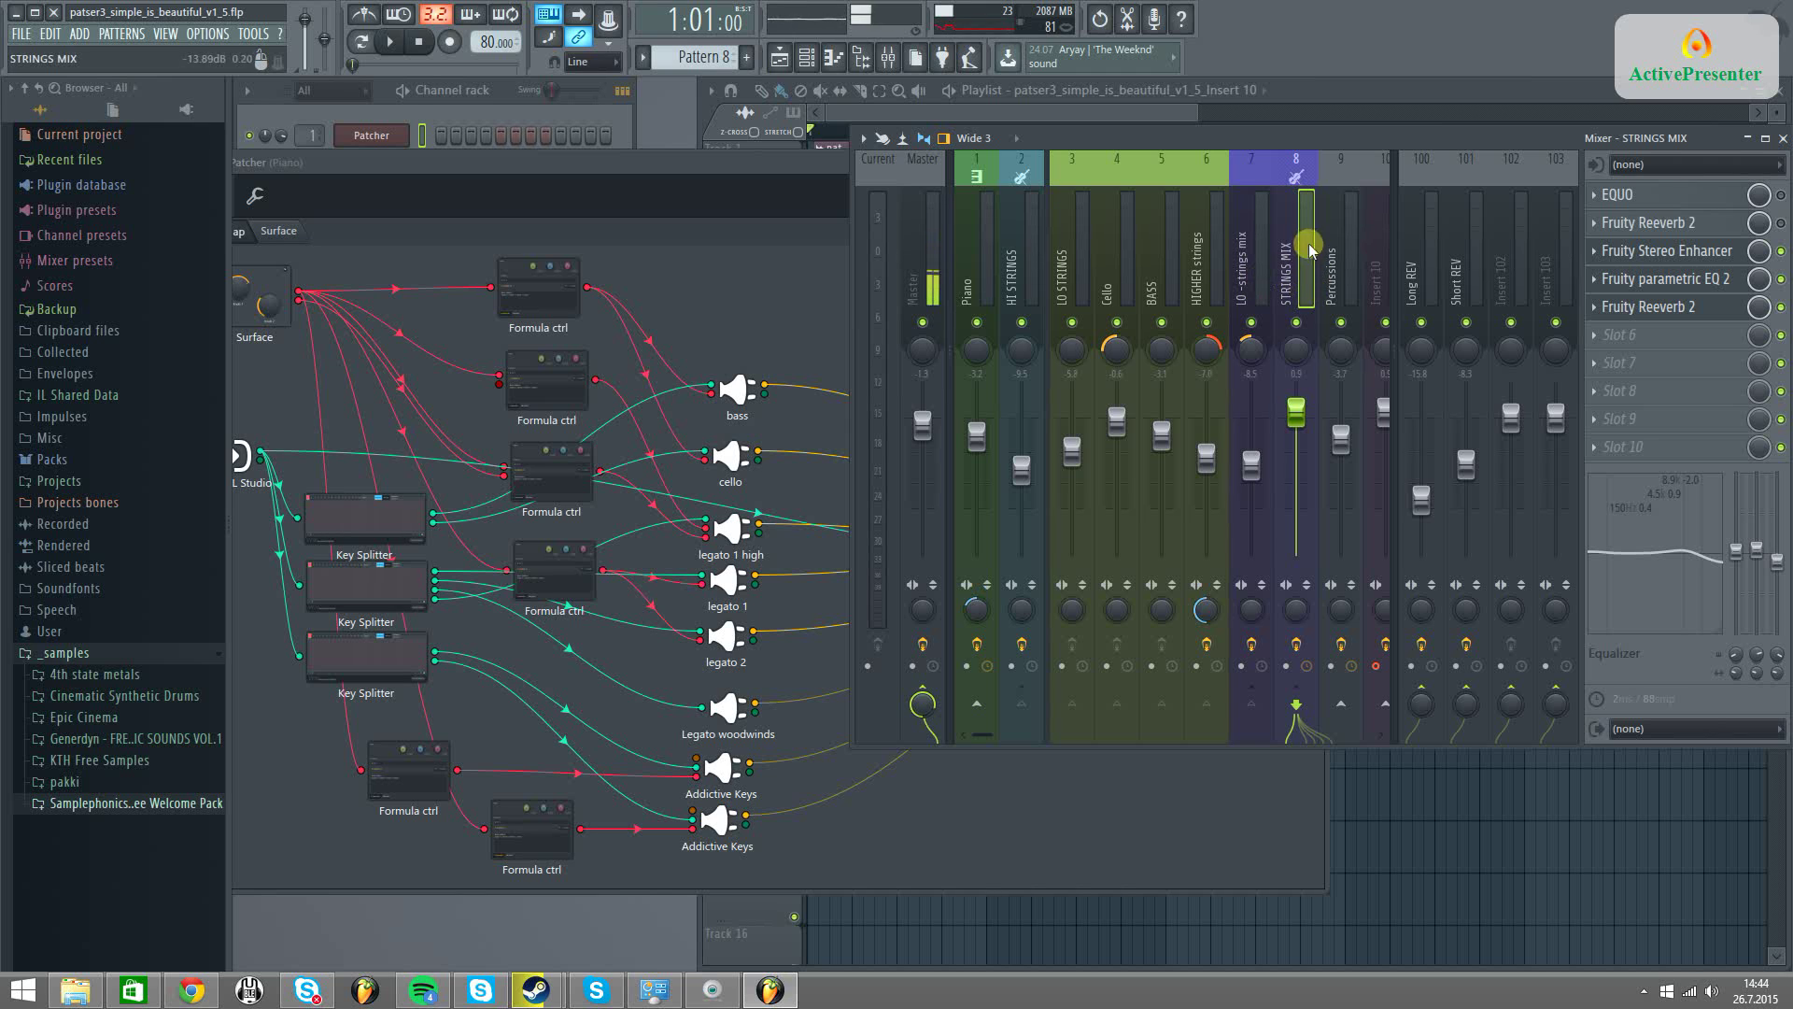
left_click(1251, 245)
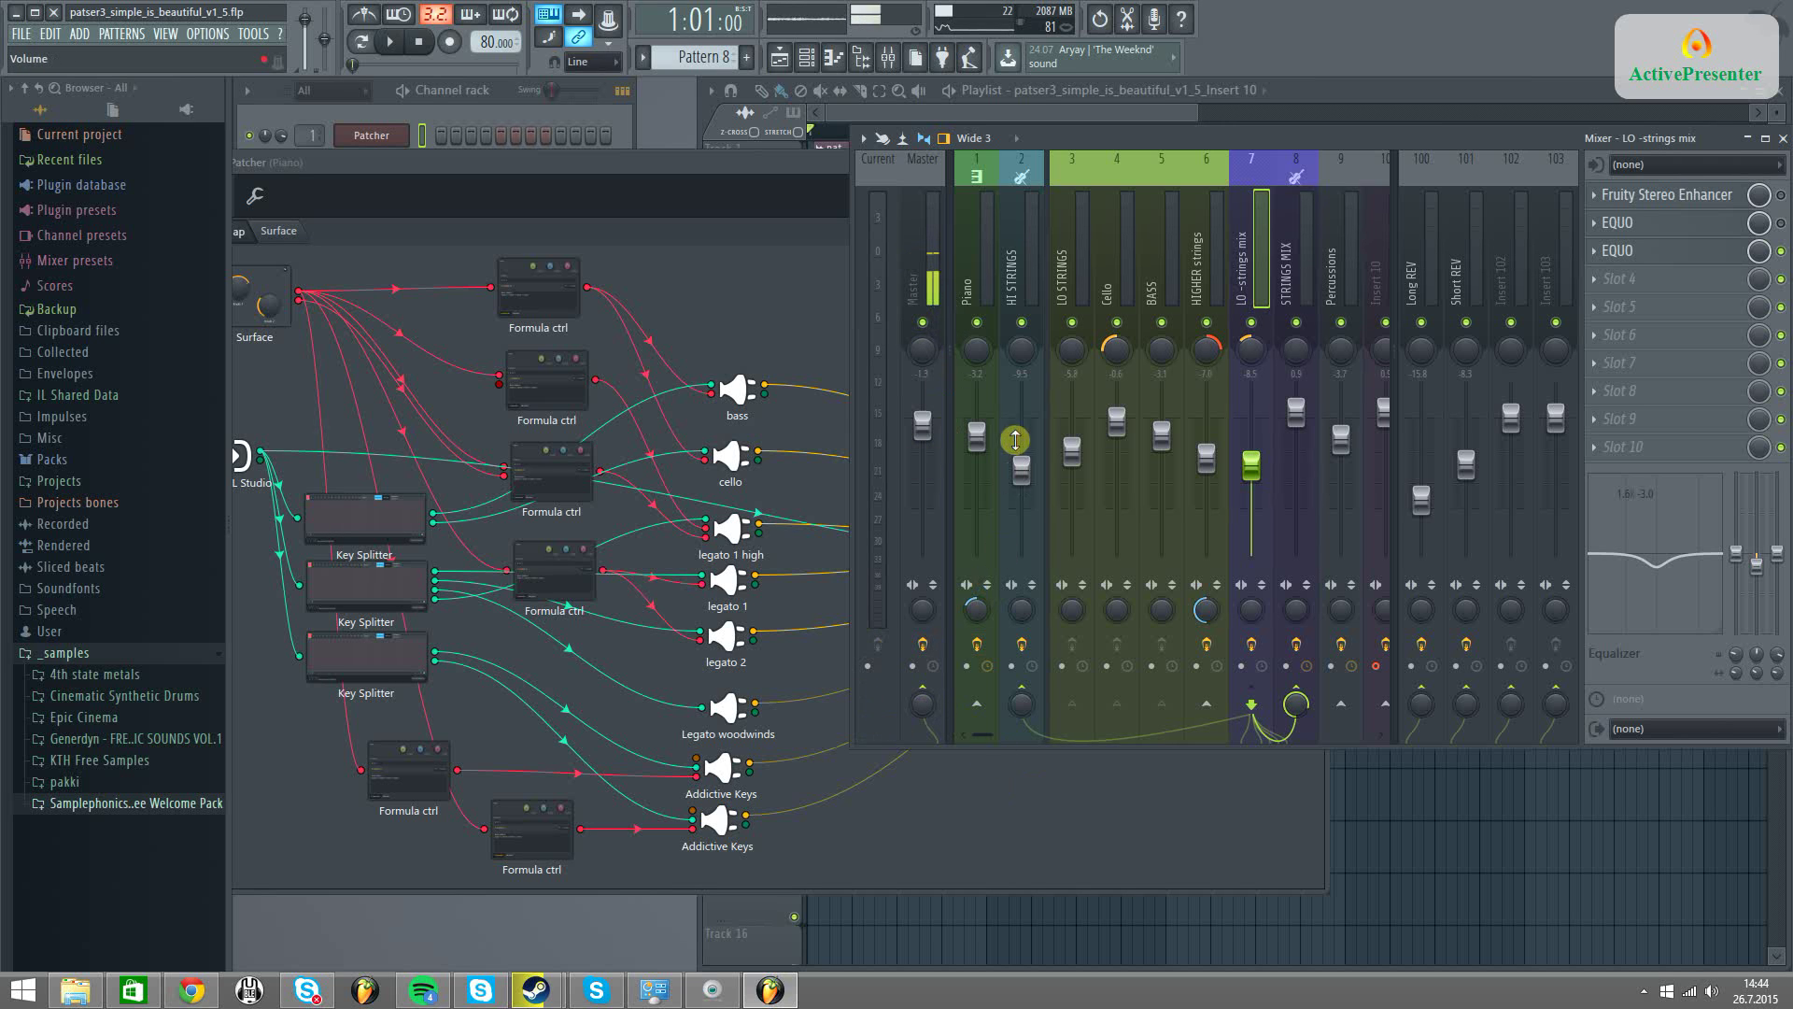
left_click(1022, 275)
left_click(1069, 281)
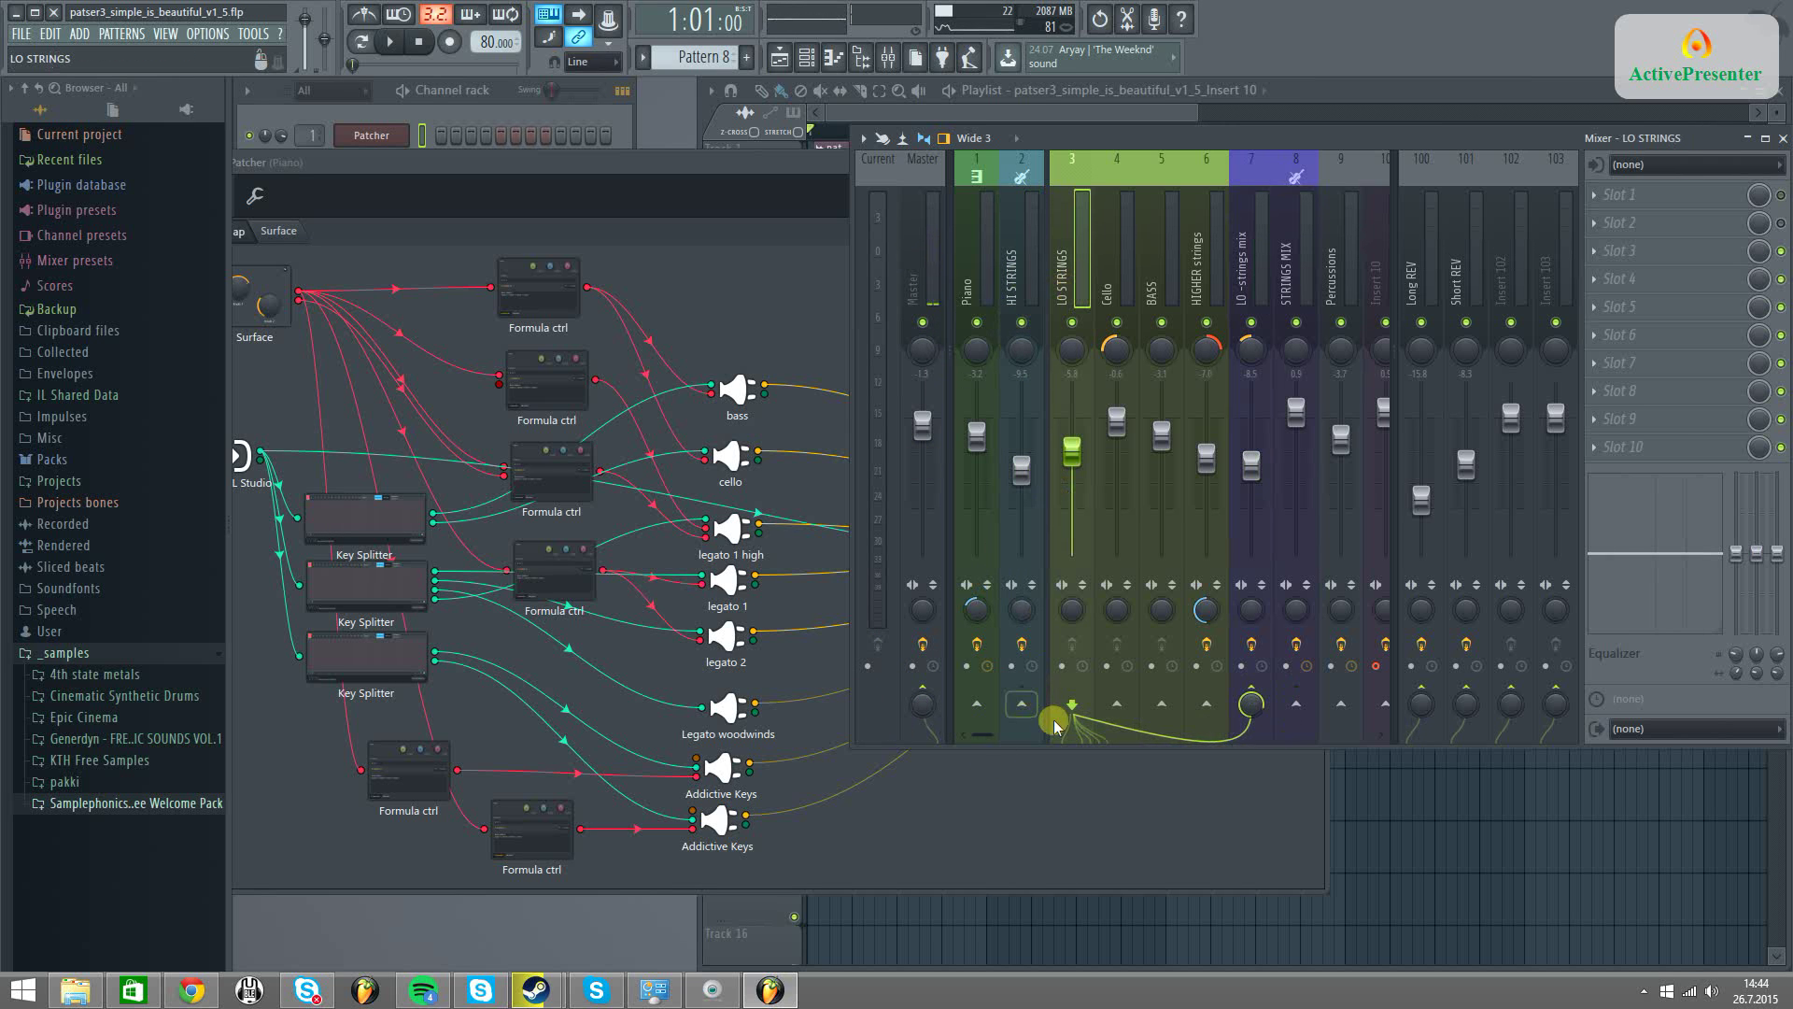
Check the effect slots and routing of the STRINGS MIX, Cello, BASS, HI STRINGS and Long REV channels
left_click(1293, 275)
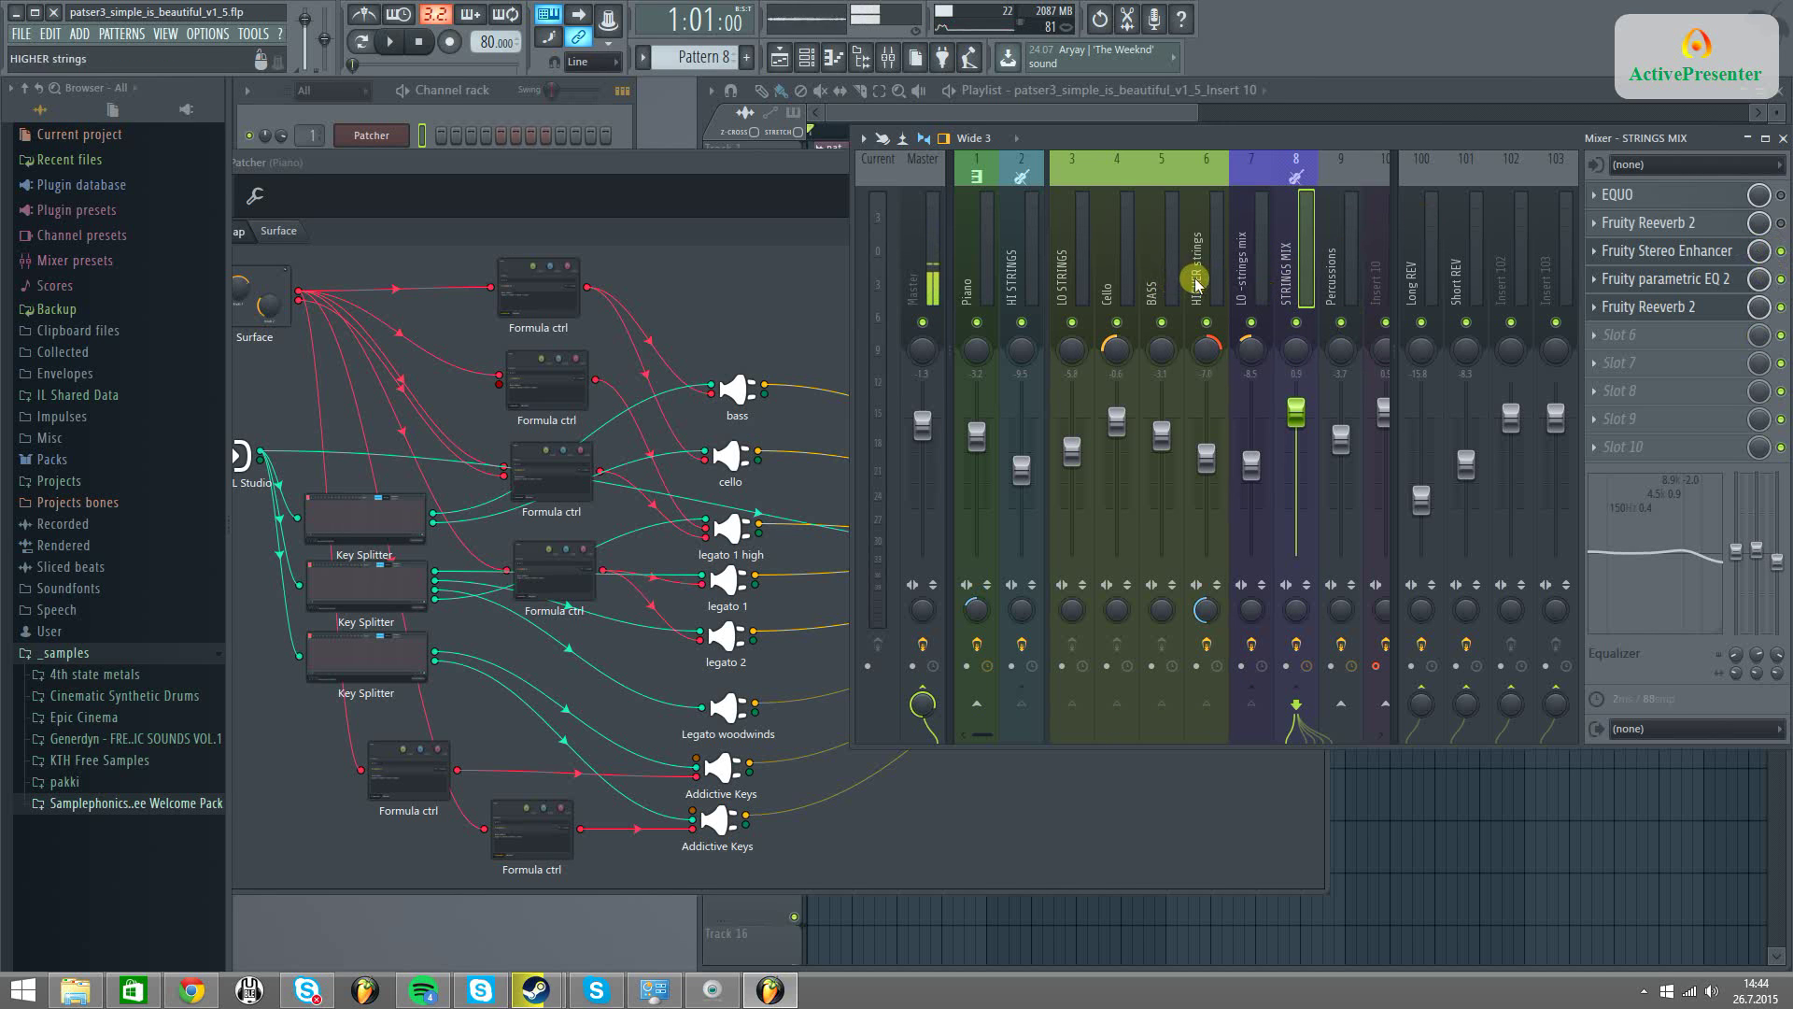
left_click(1107, 281)
left_click(1151, 280)
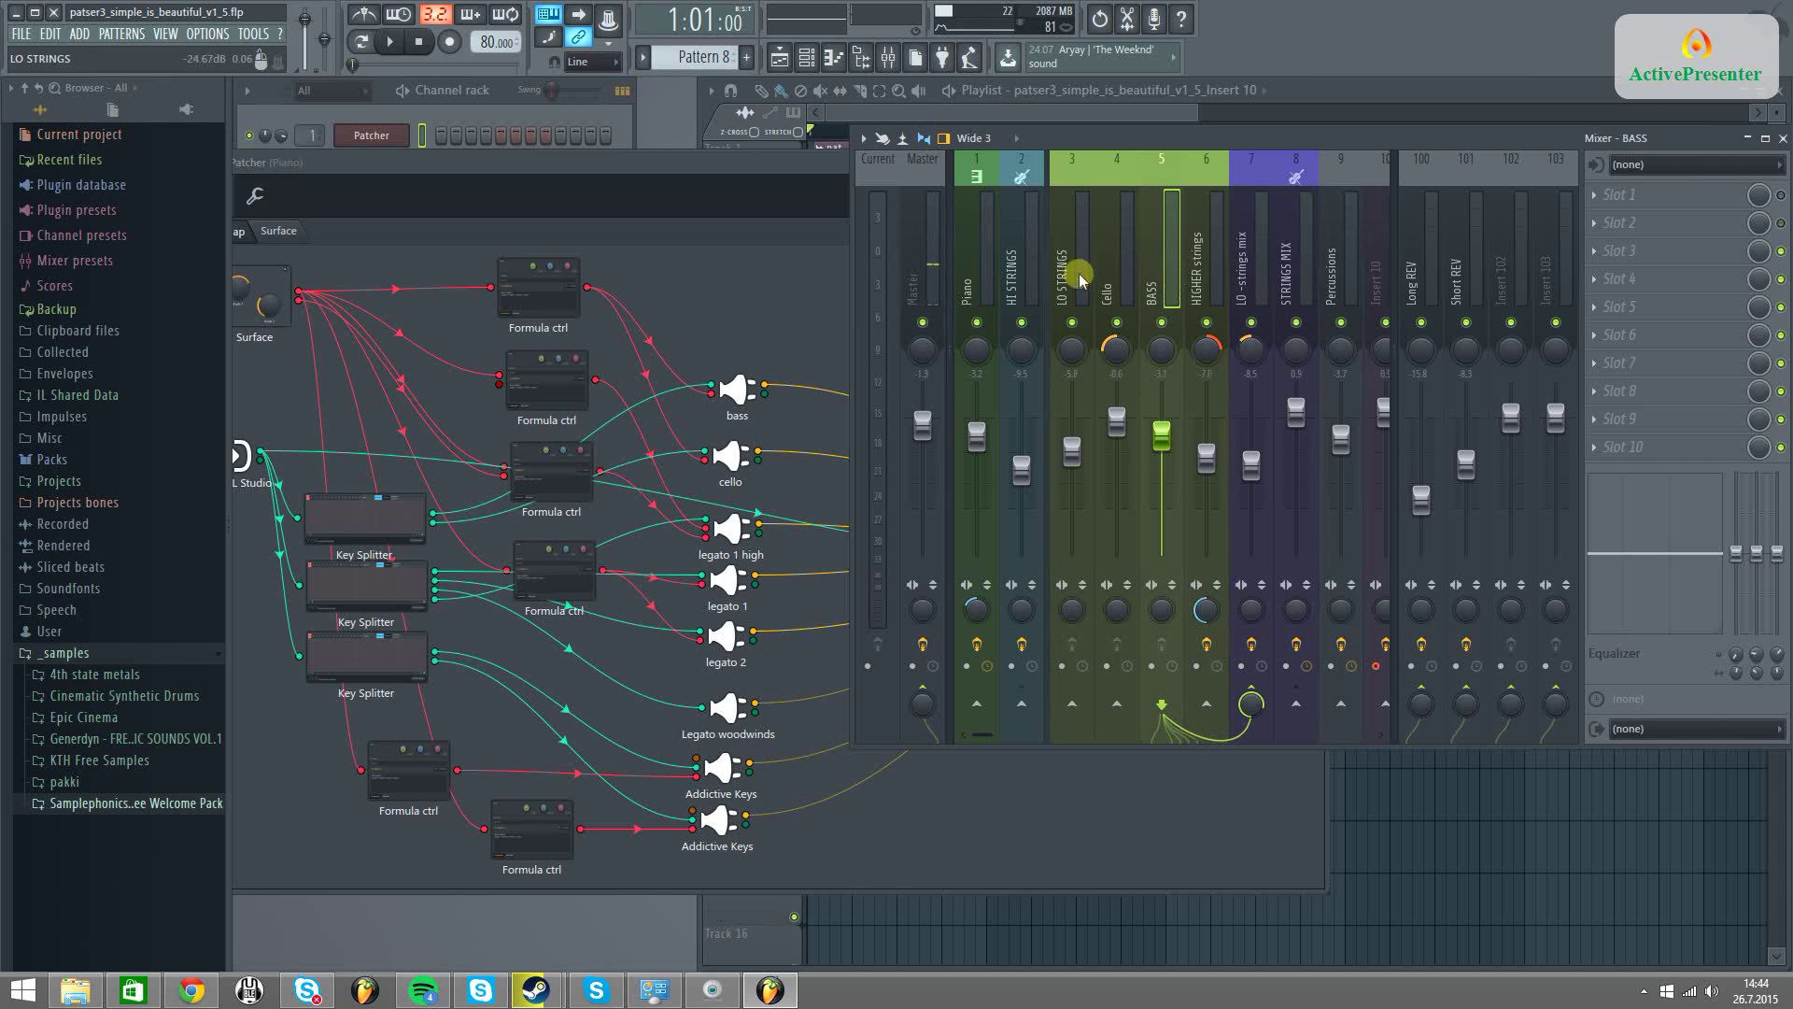
left_click(1021, 271)
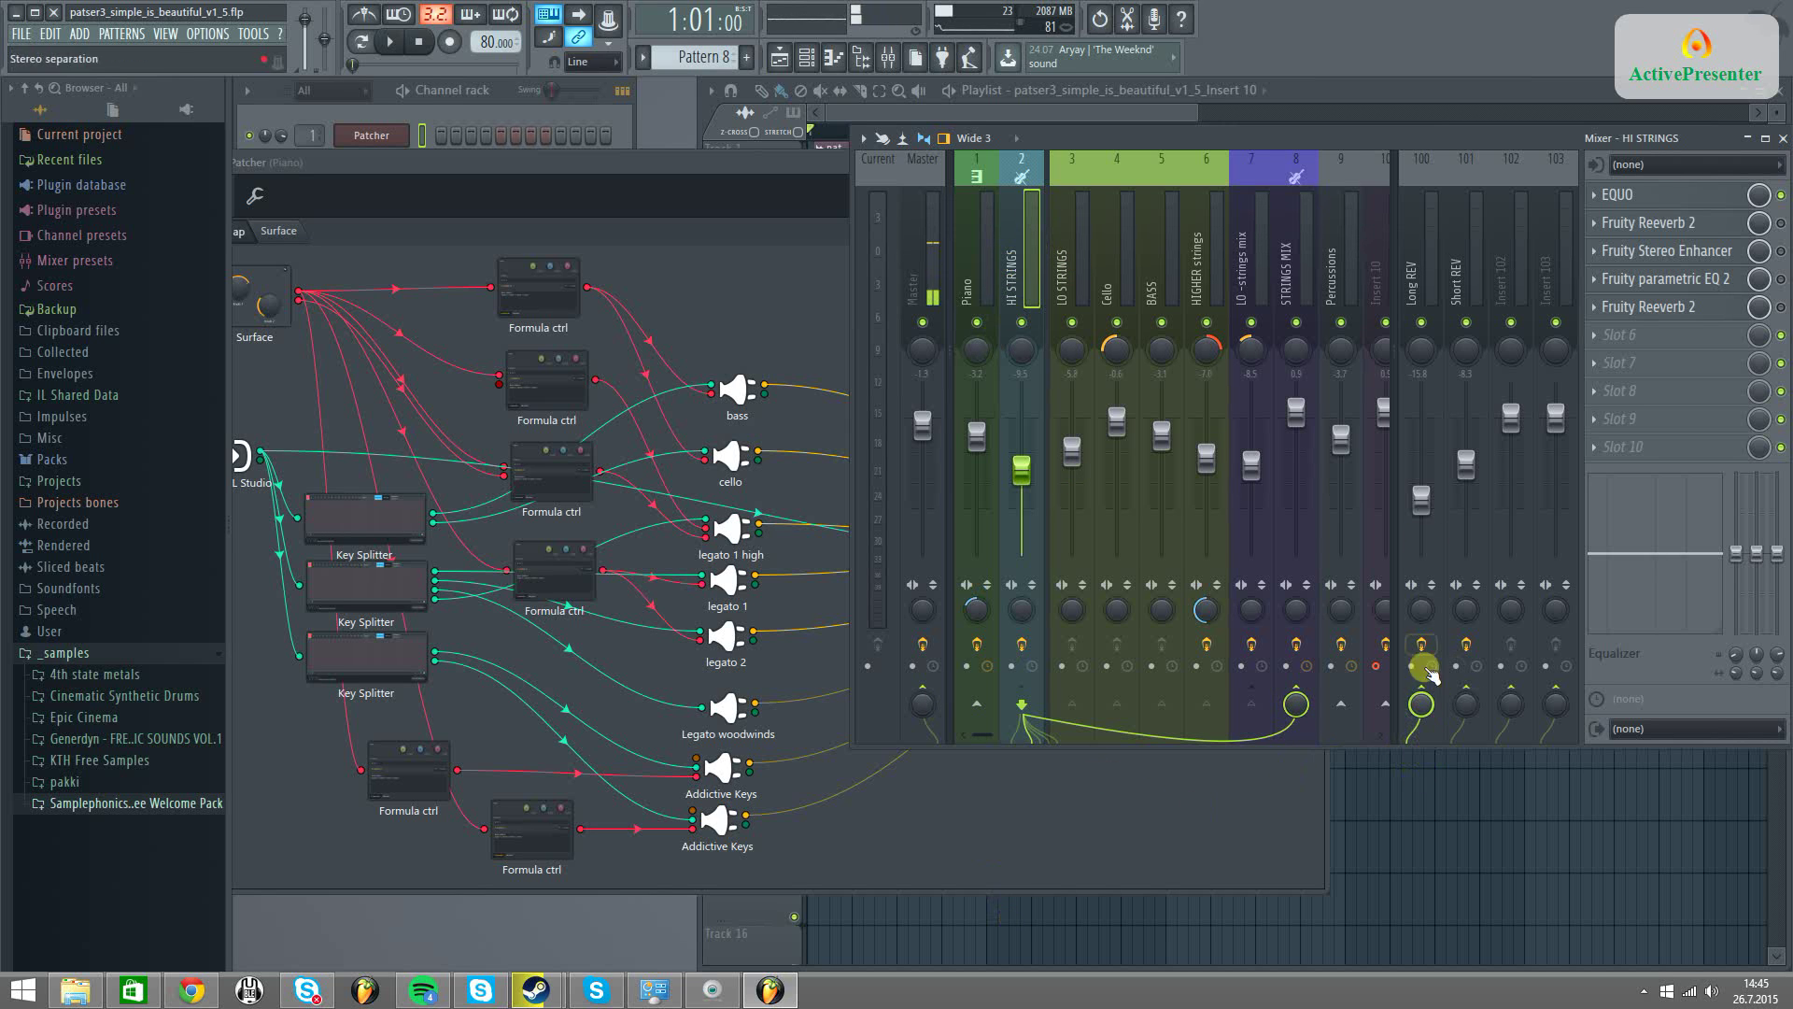
left_click(1420, 271)
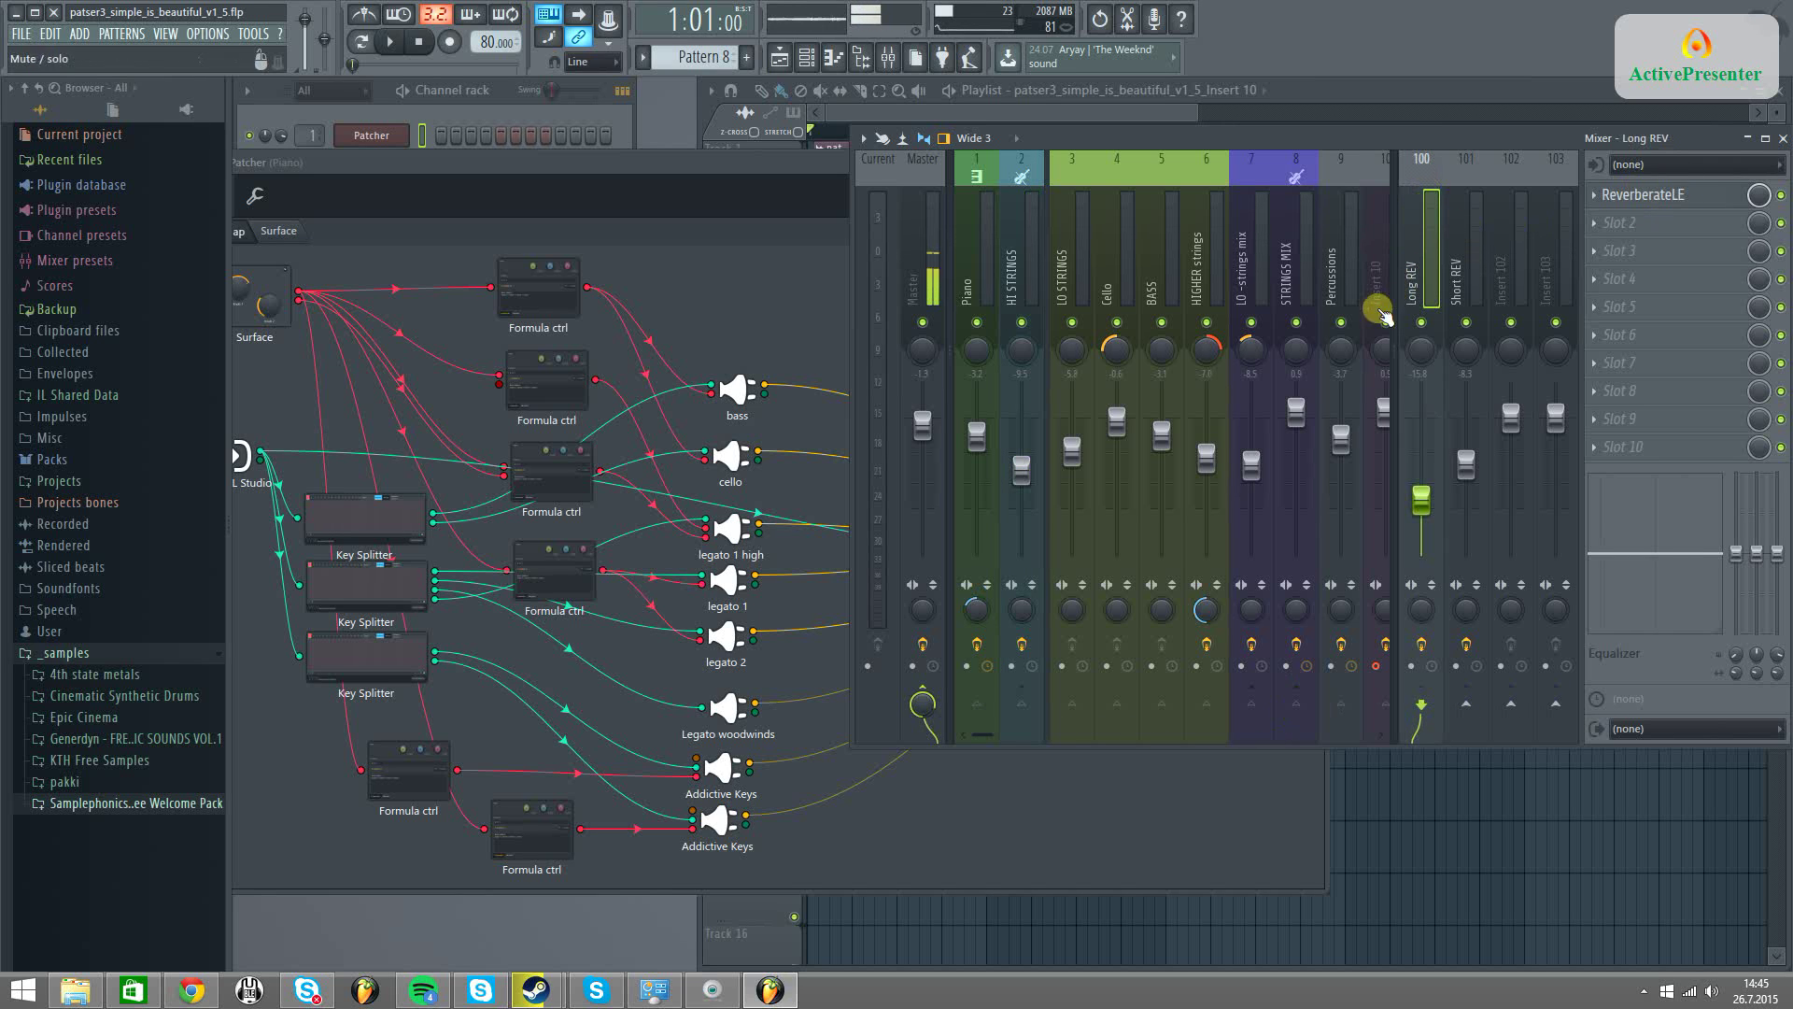
Trace the routing from LO STRINGS, Cello, BASS and HIGHER strings through LO -strings mix to STRINGS MIX, and check the Piano channel
left_click(1065, 266)
left_click(1111, 266)
left_click(1161, 266)
left_click(1200, 266)
left_click(1240, 268)
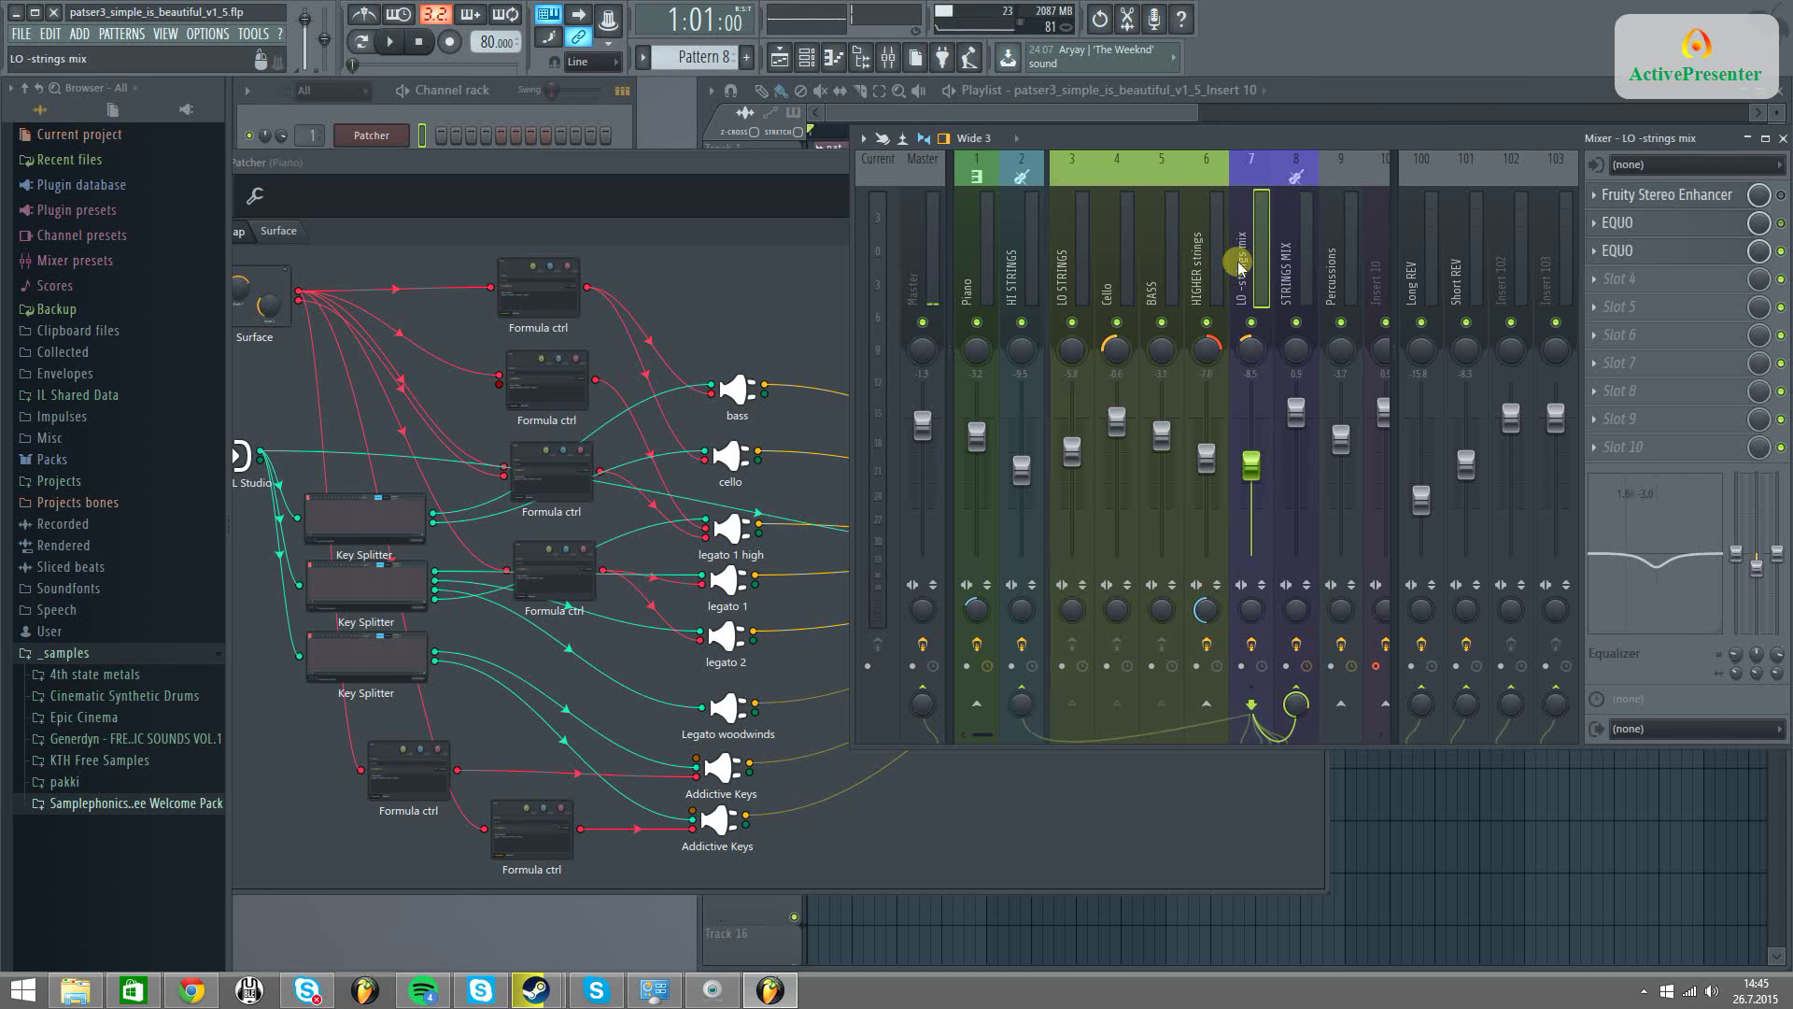
left_click(1287, 266)
left_click(977, 276)
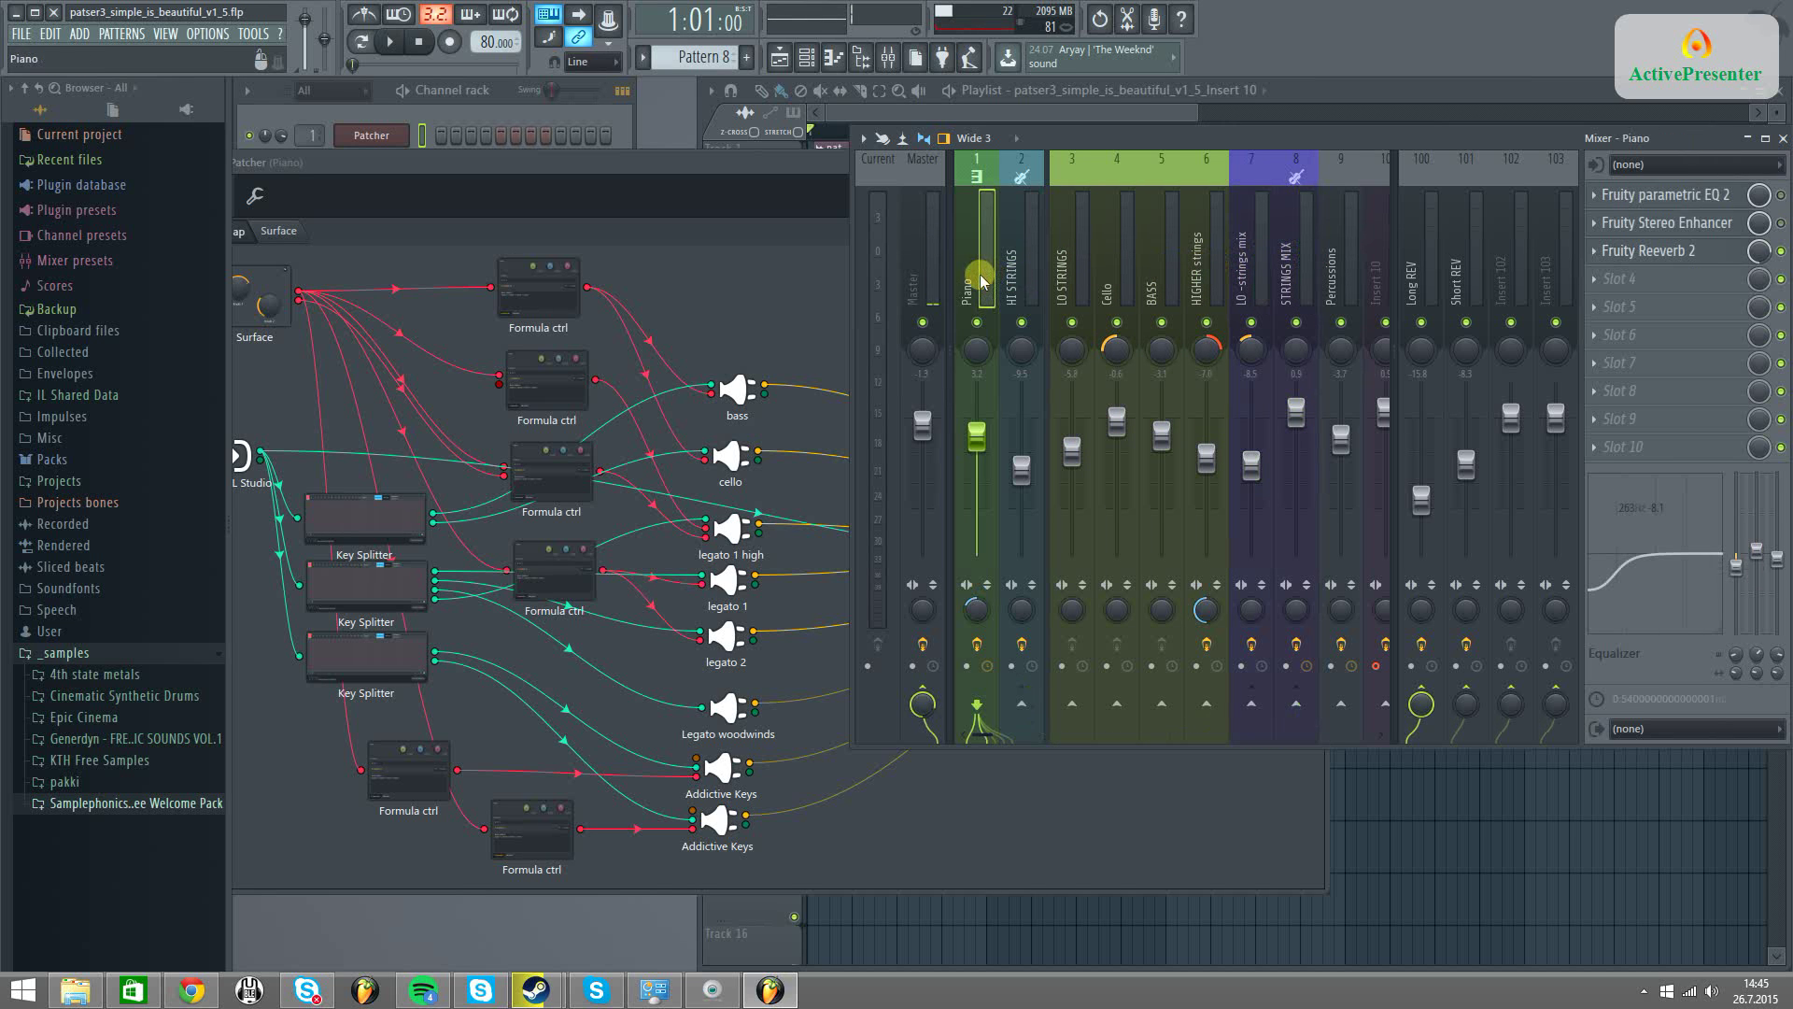
Return to the Patcher map, examine the keyboard zones 1 and 2 of the uppermost Key Splitter, and close it
left_click_drag(385, 168, 513, 140)
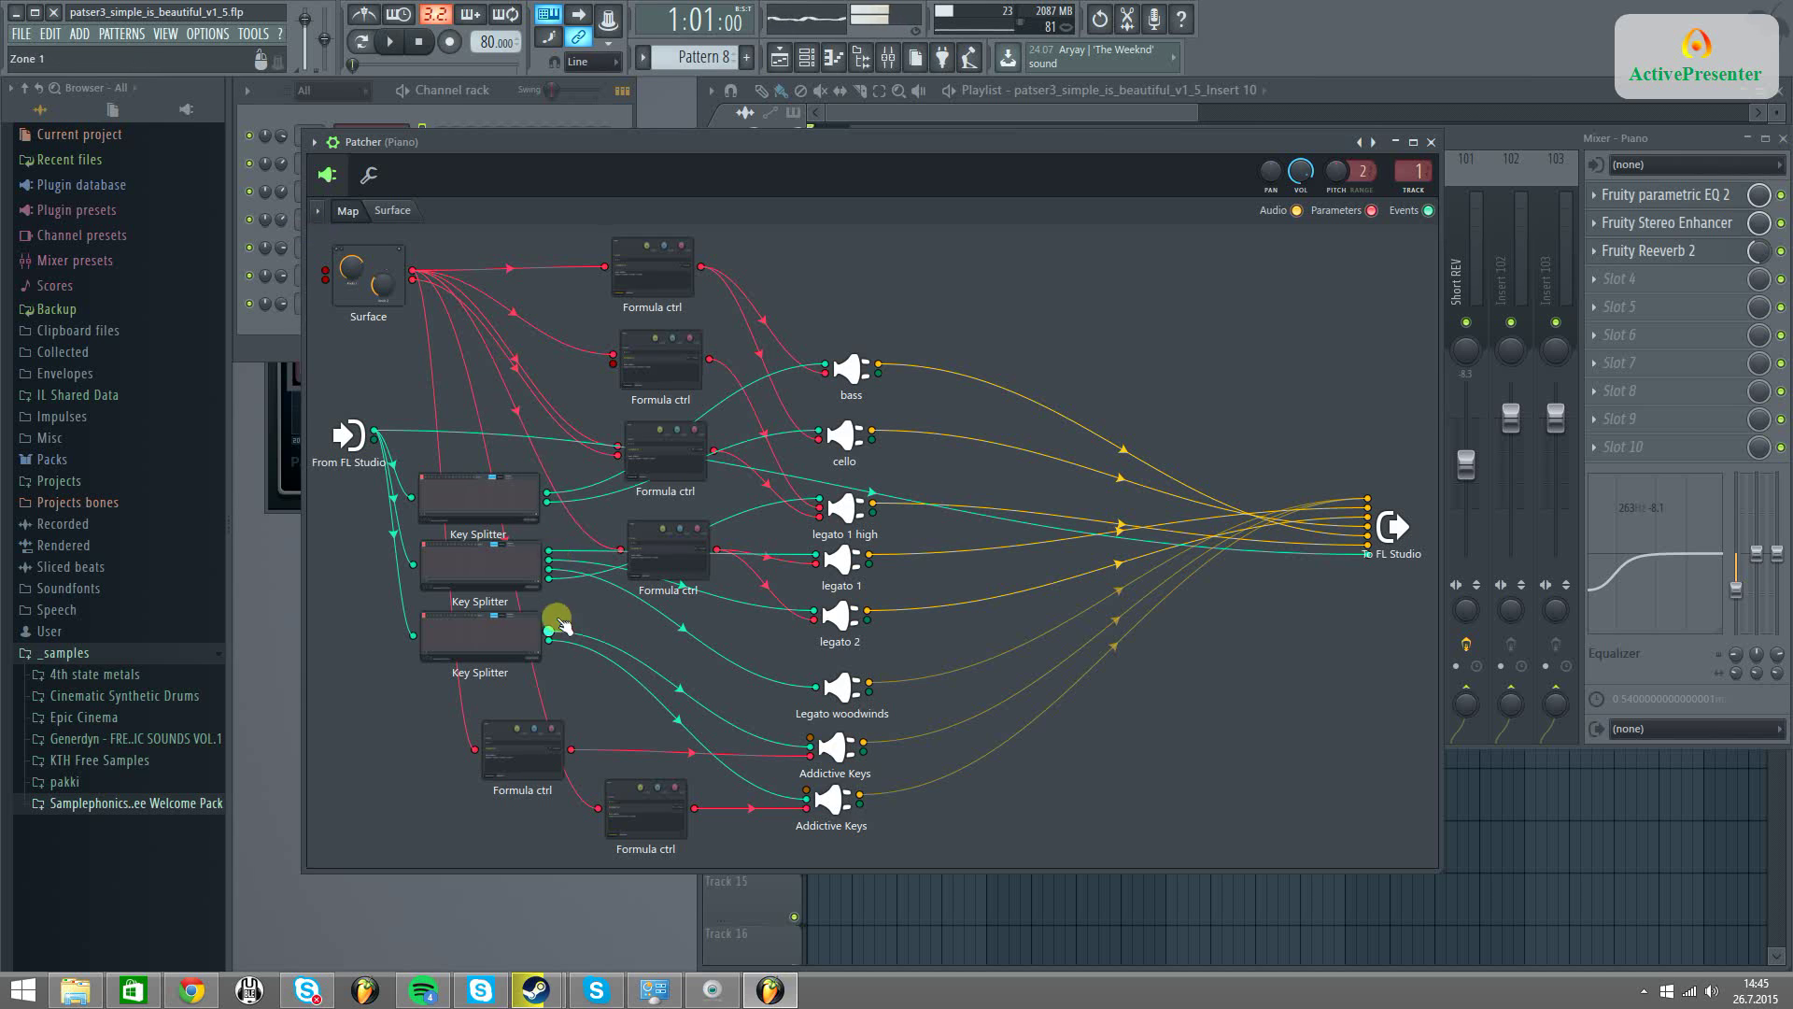
double_click(496, 488)
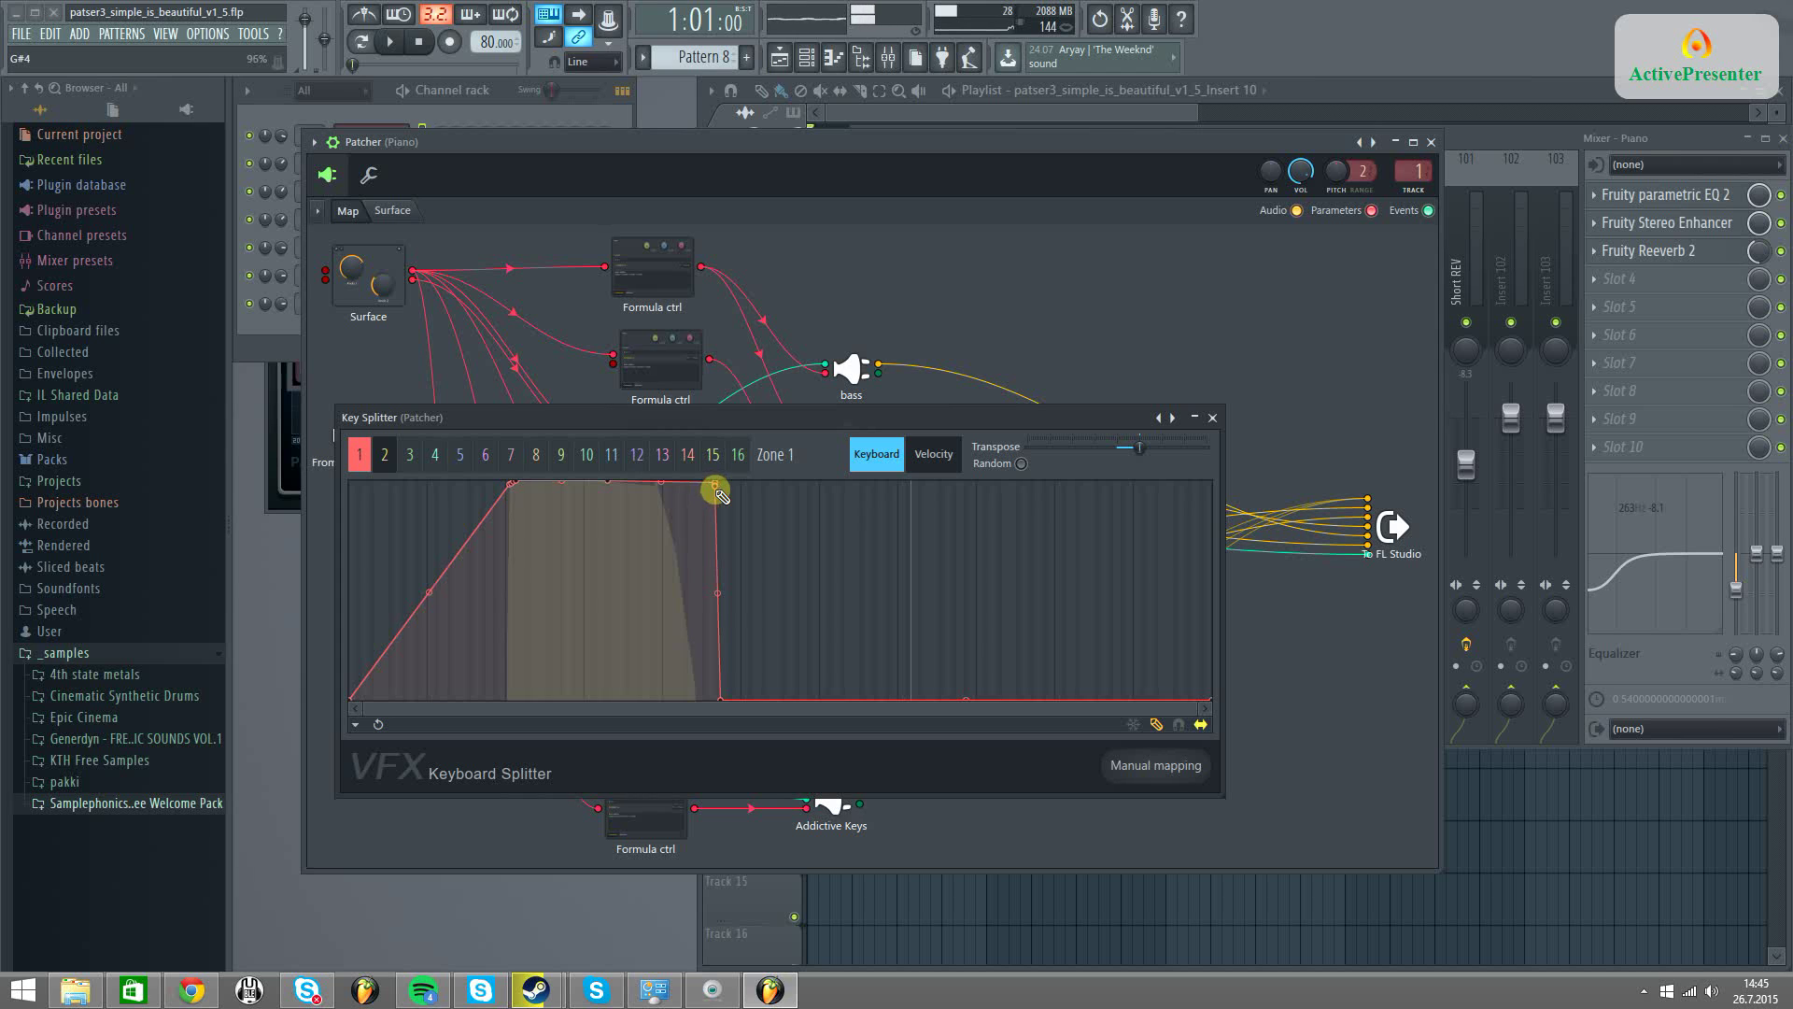
left_click(385, 456)
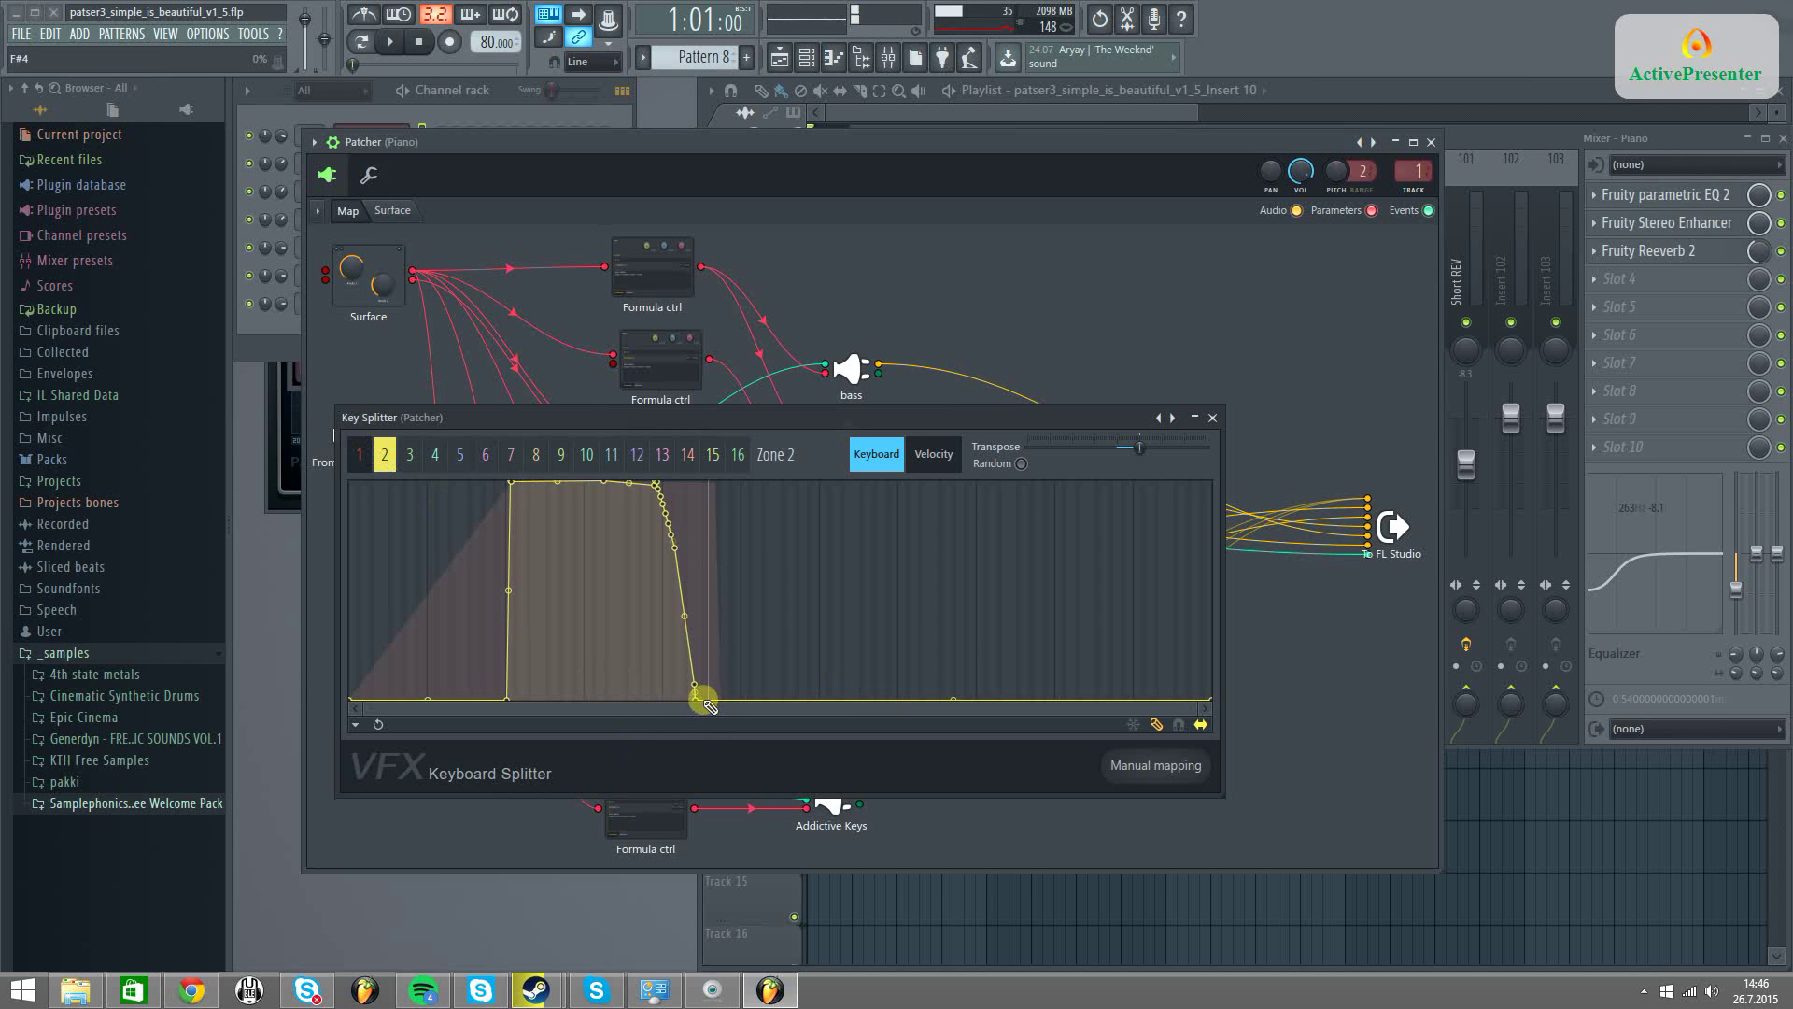
left_click(370, 462)
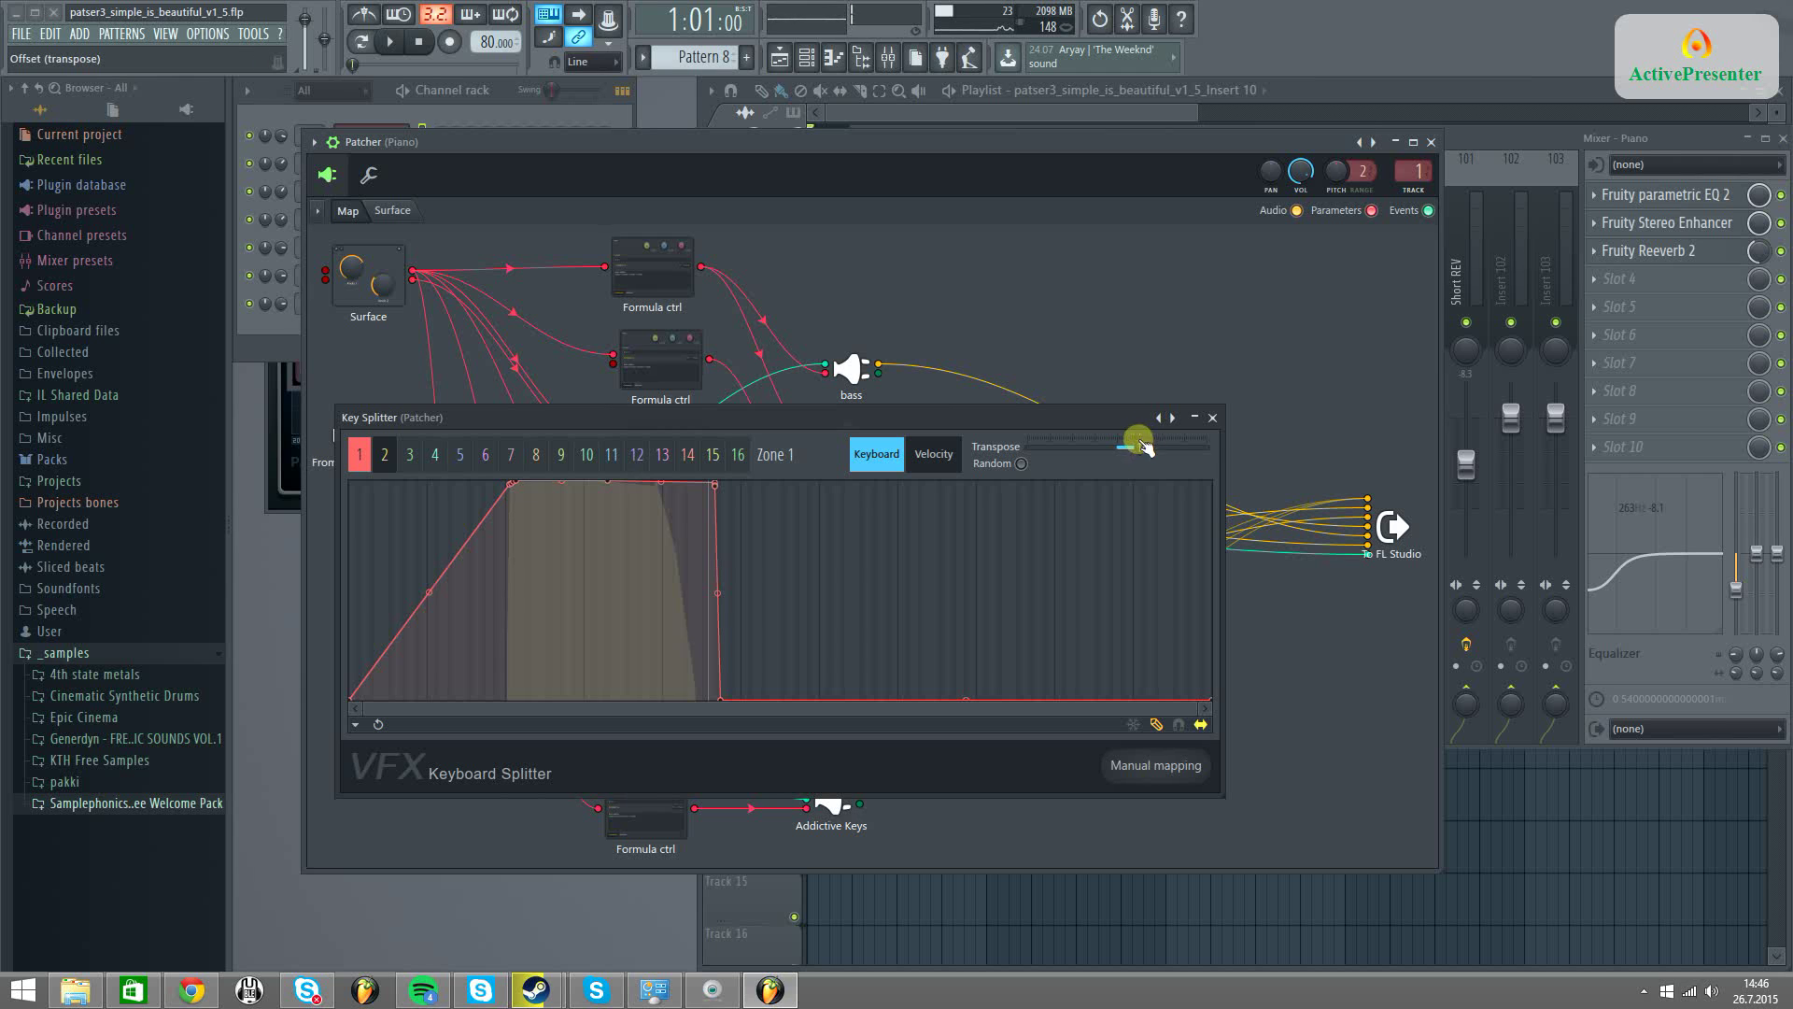
left_click(1214, 419)
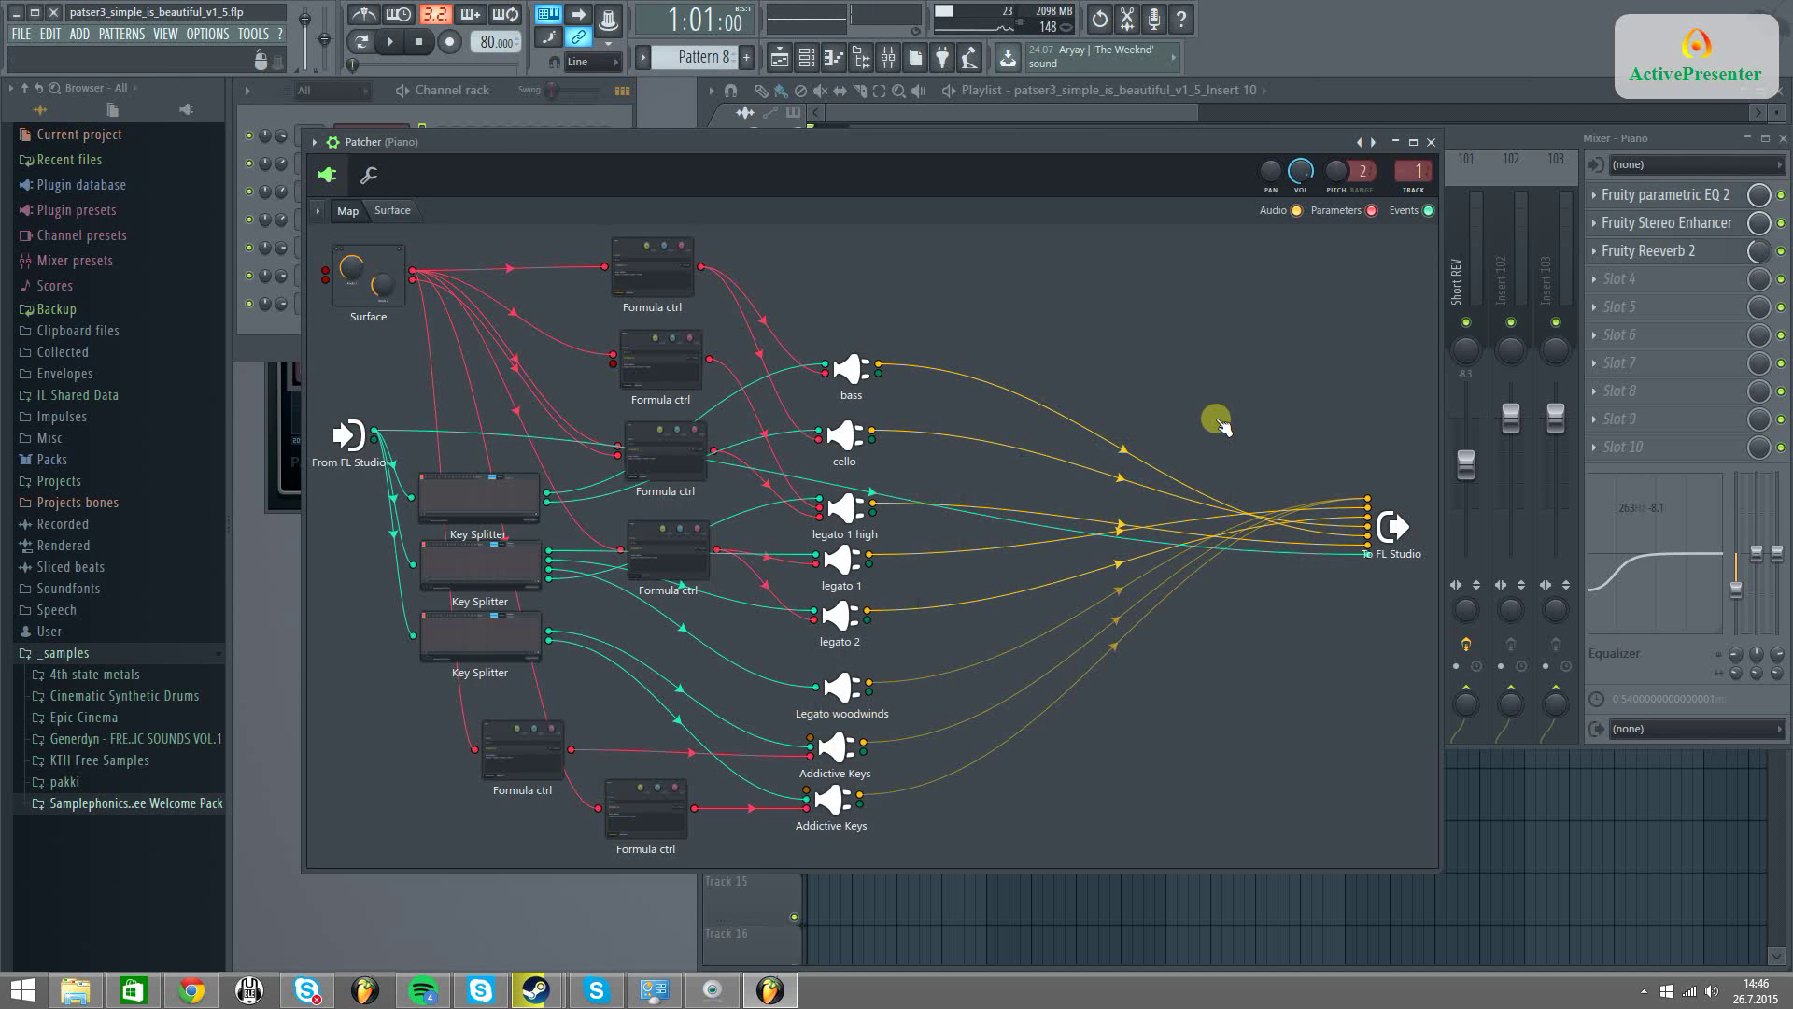
left_click(455, 488)
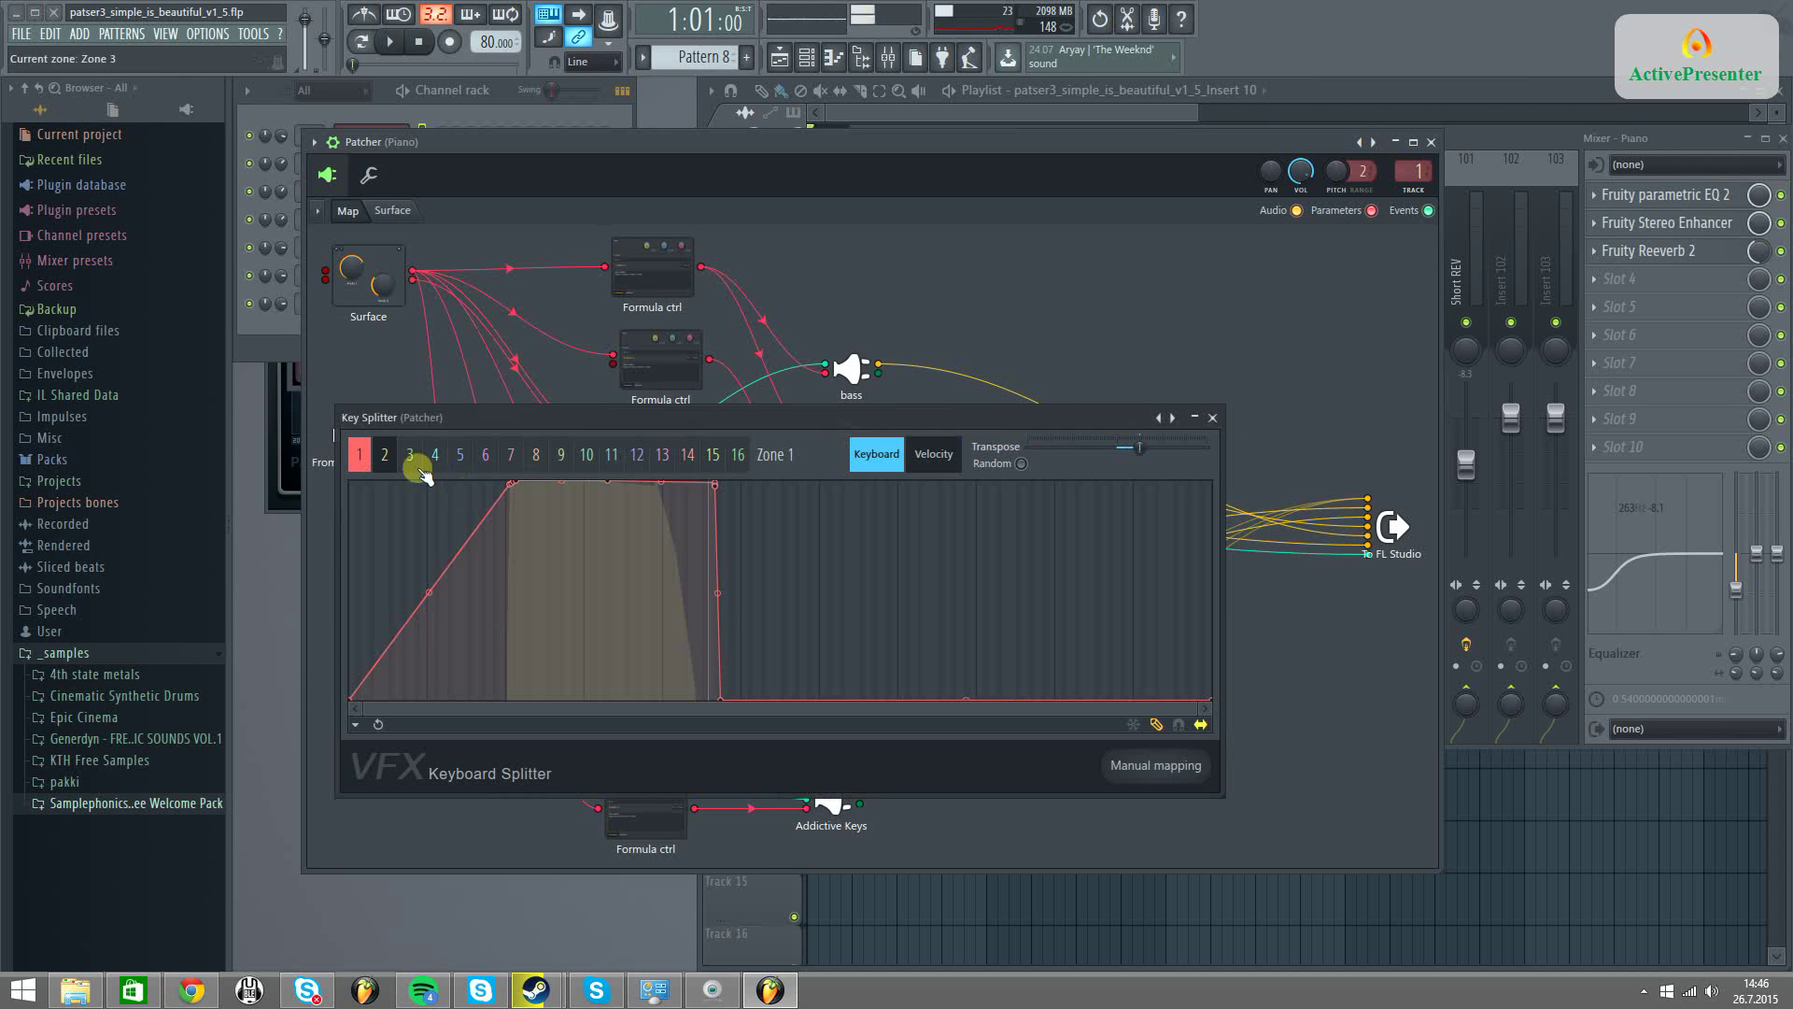
left_click(1212, 417)
Reposition the uppermost Key Splitter and the two lower central Formula ctrl modules to clear the view of the instrument connections
left_click_drag(451, 478, 437, 479)
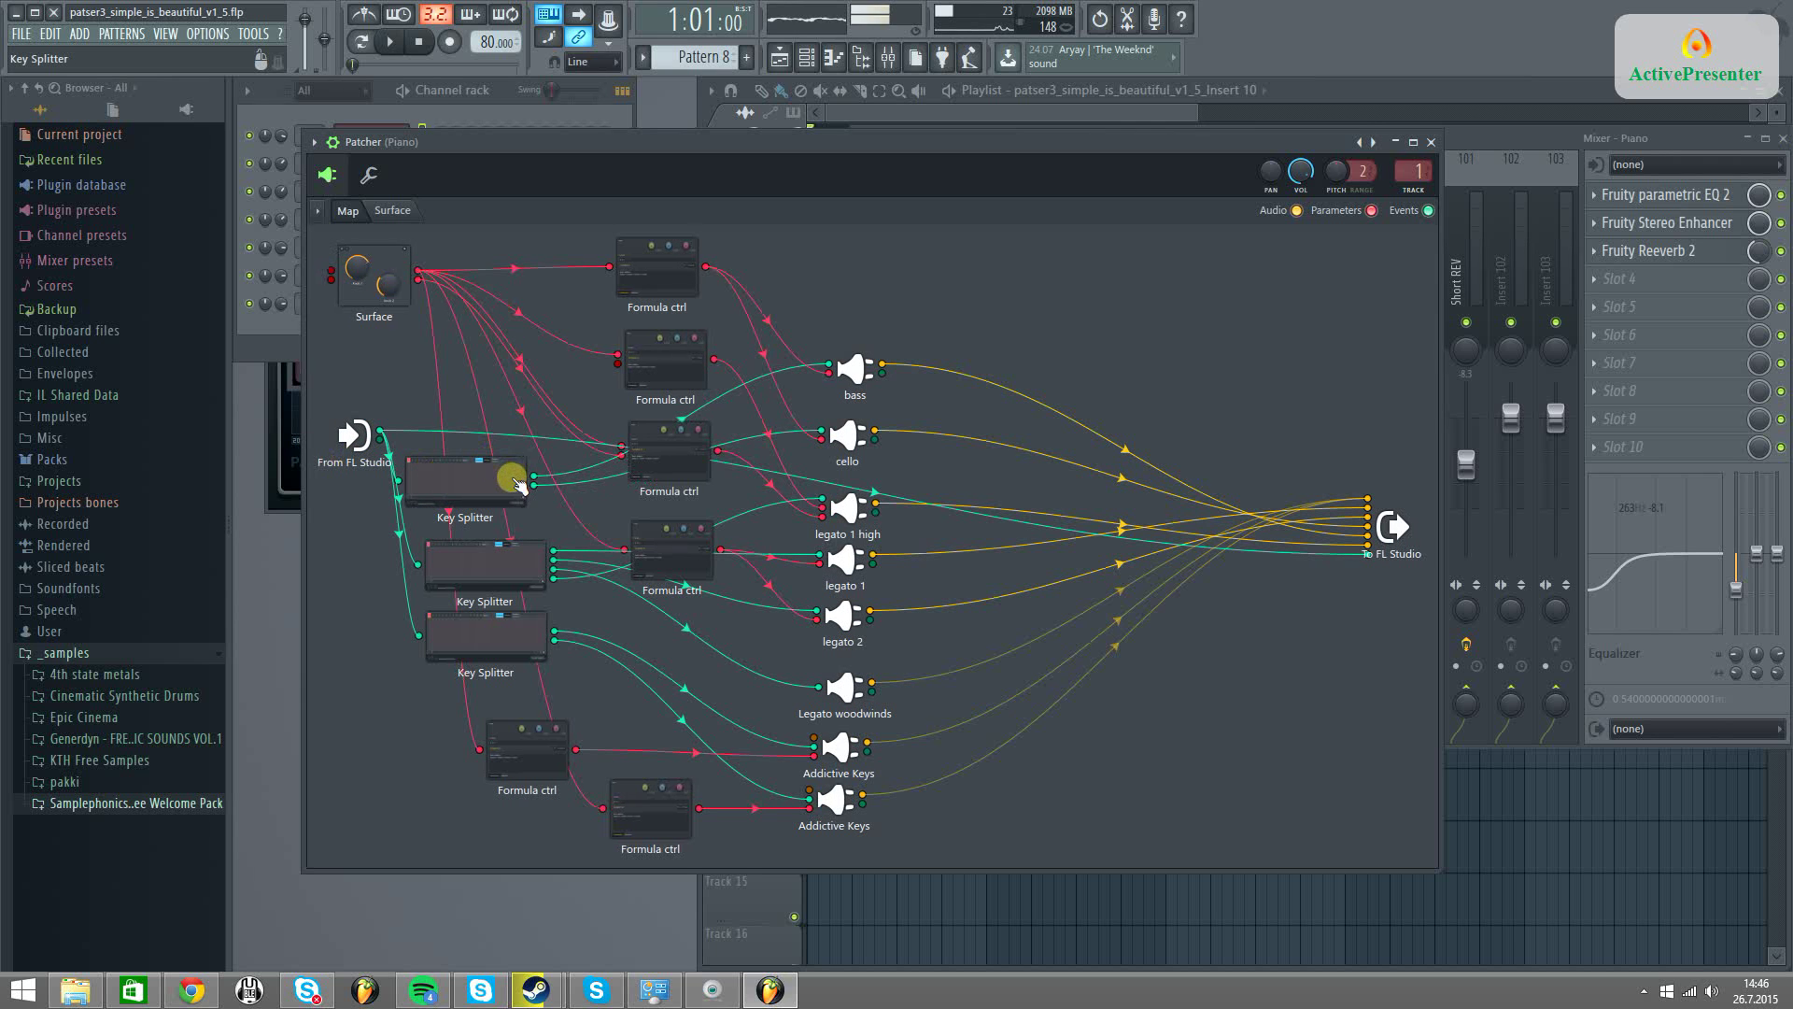
left_click(451, 478)
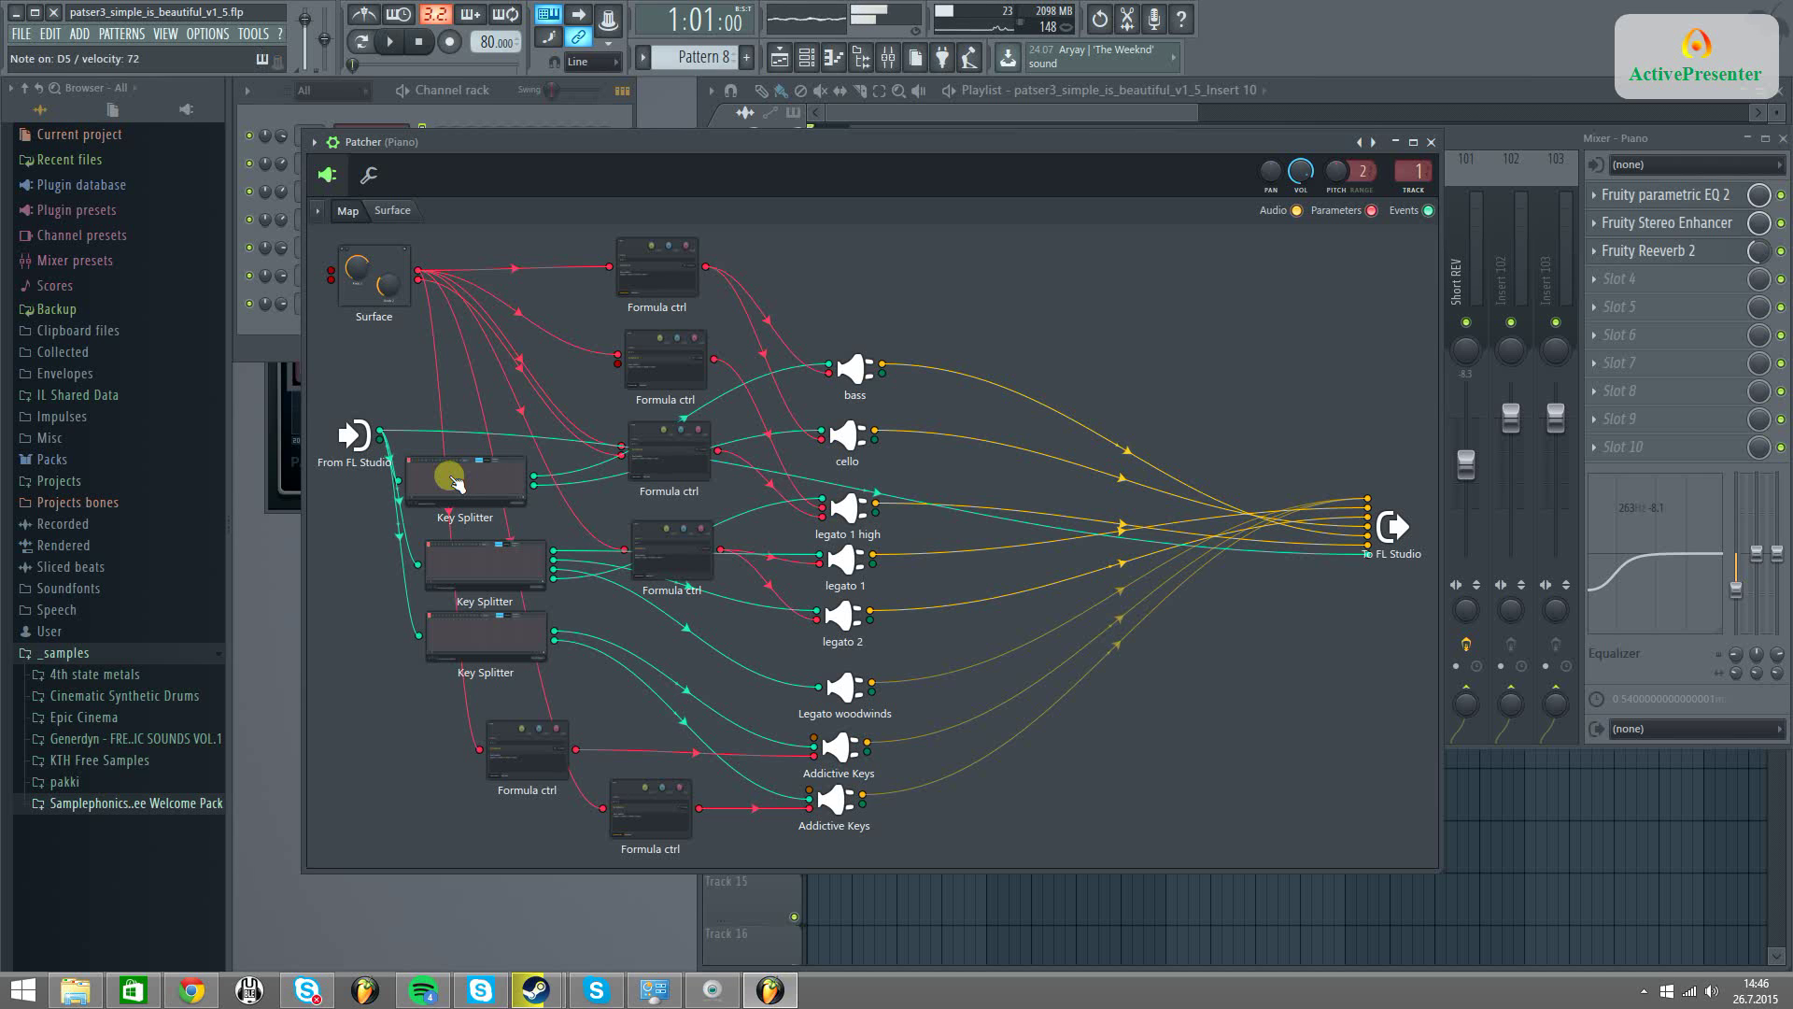
left_click_drag(654, 451, 535, 395)
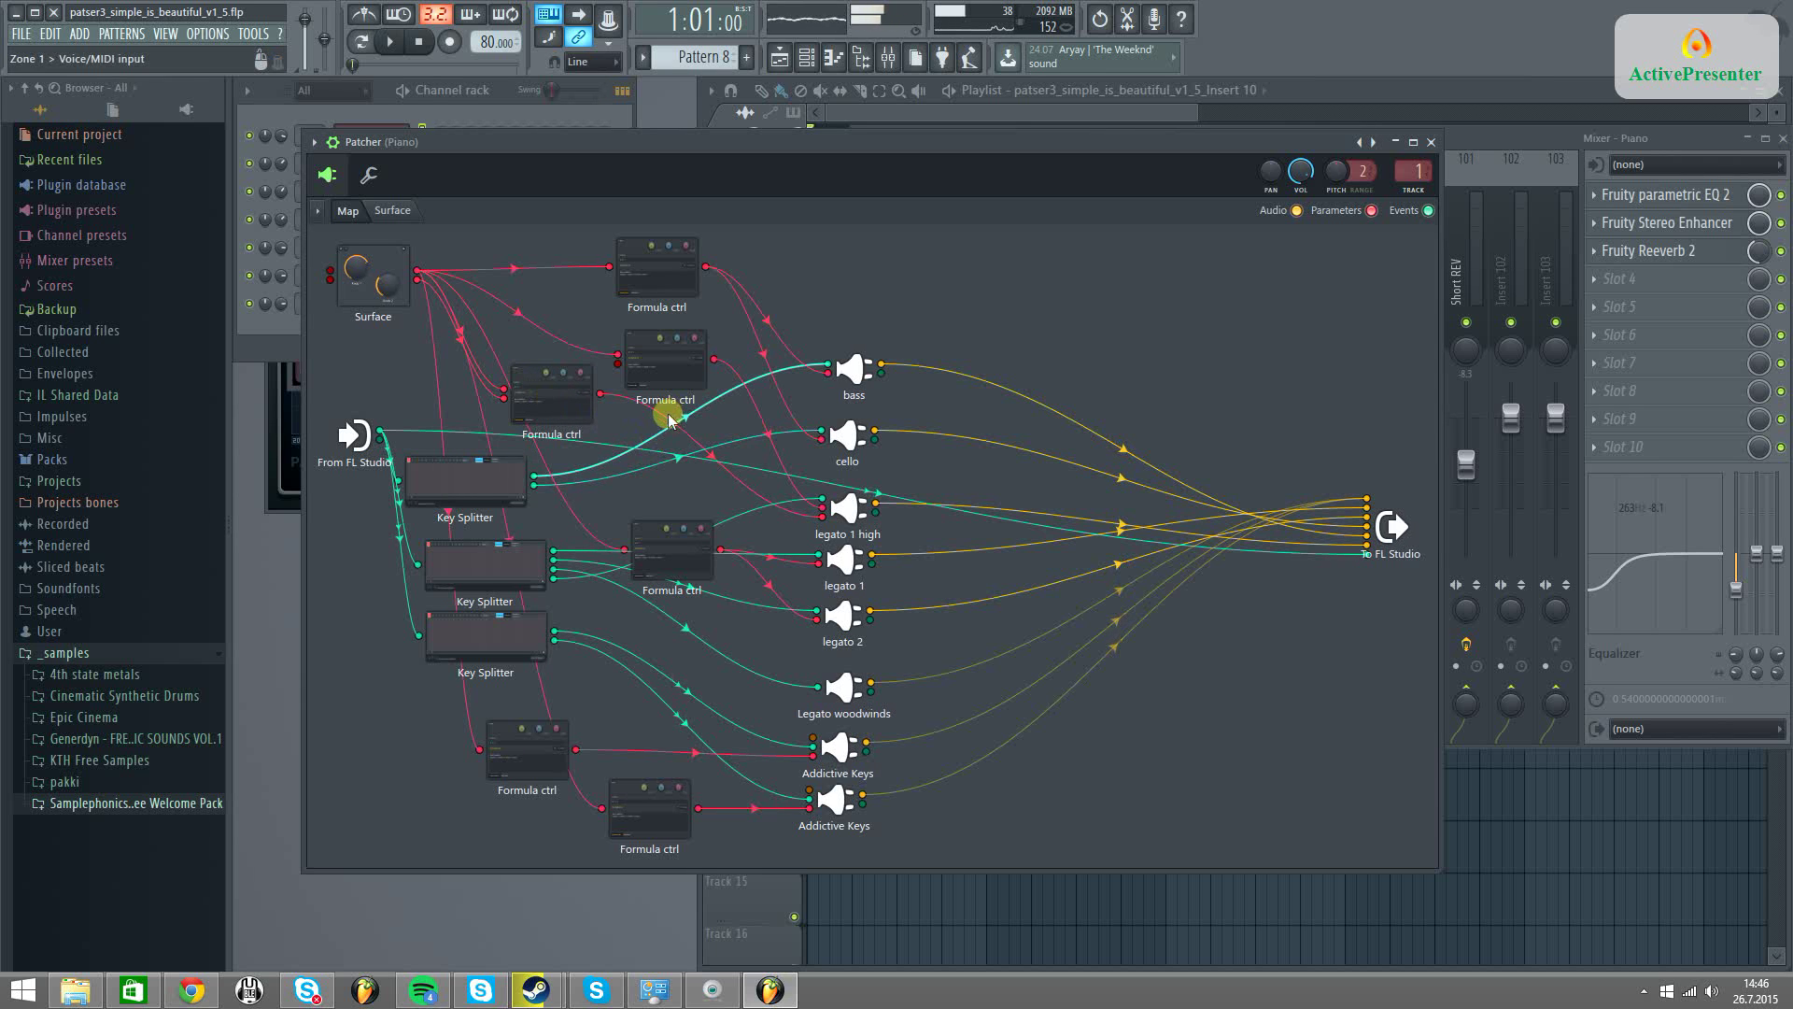
left_click(502, 509)
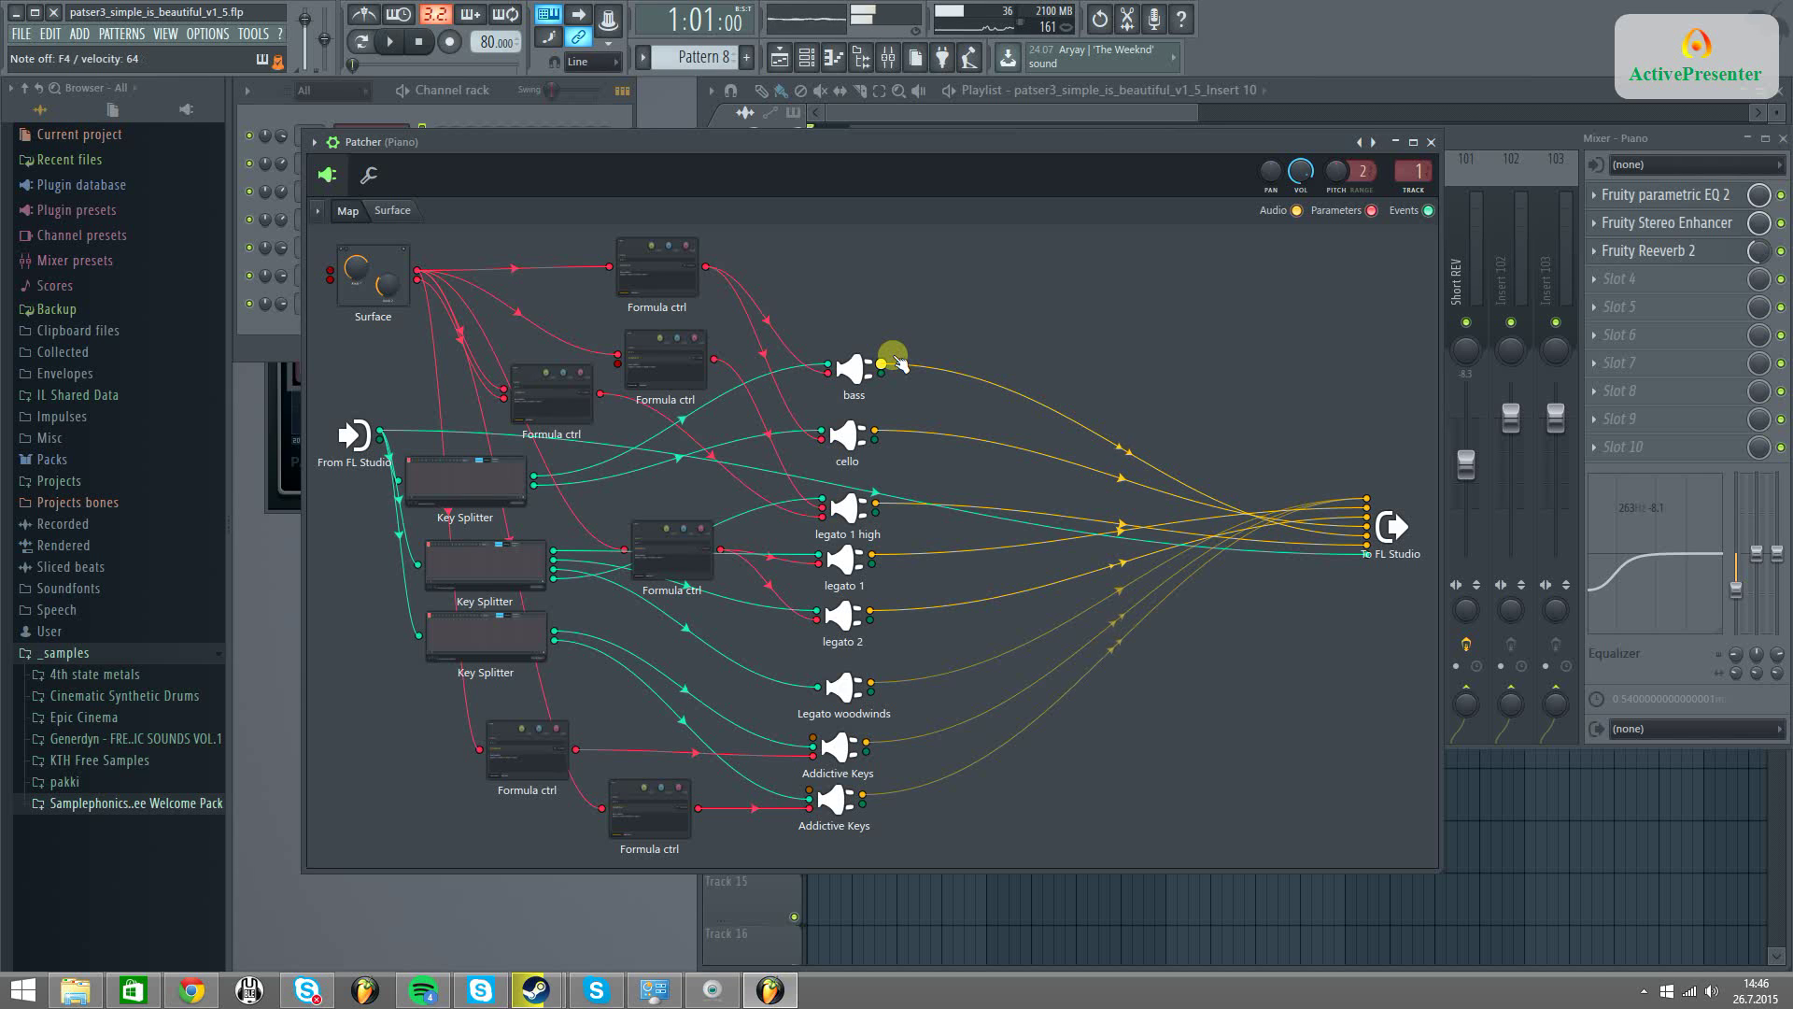
left_click_drag(632, 552, 620, 494)
Examine the keyboard zones 3, 4, 2 and 1 of the middle Key Splitter and close it
left_click(537, 565)
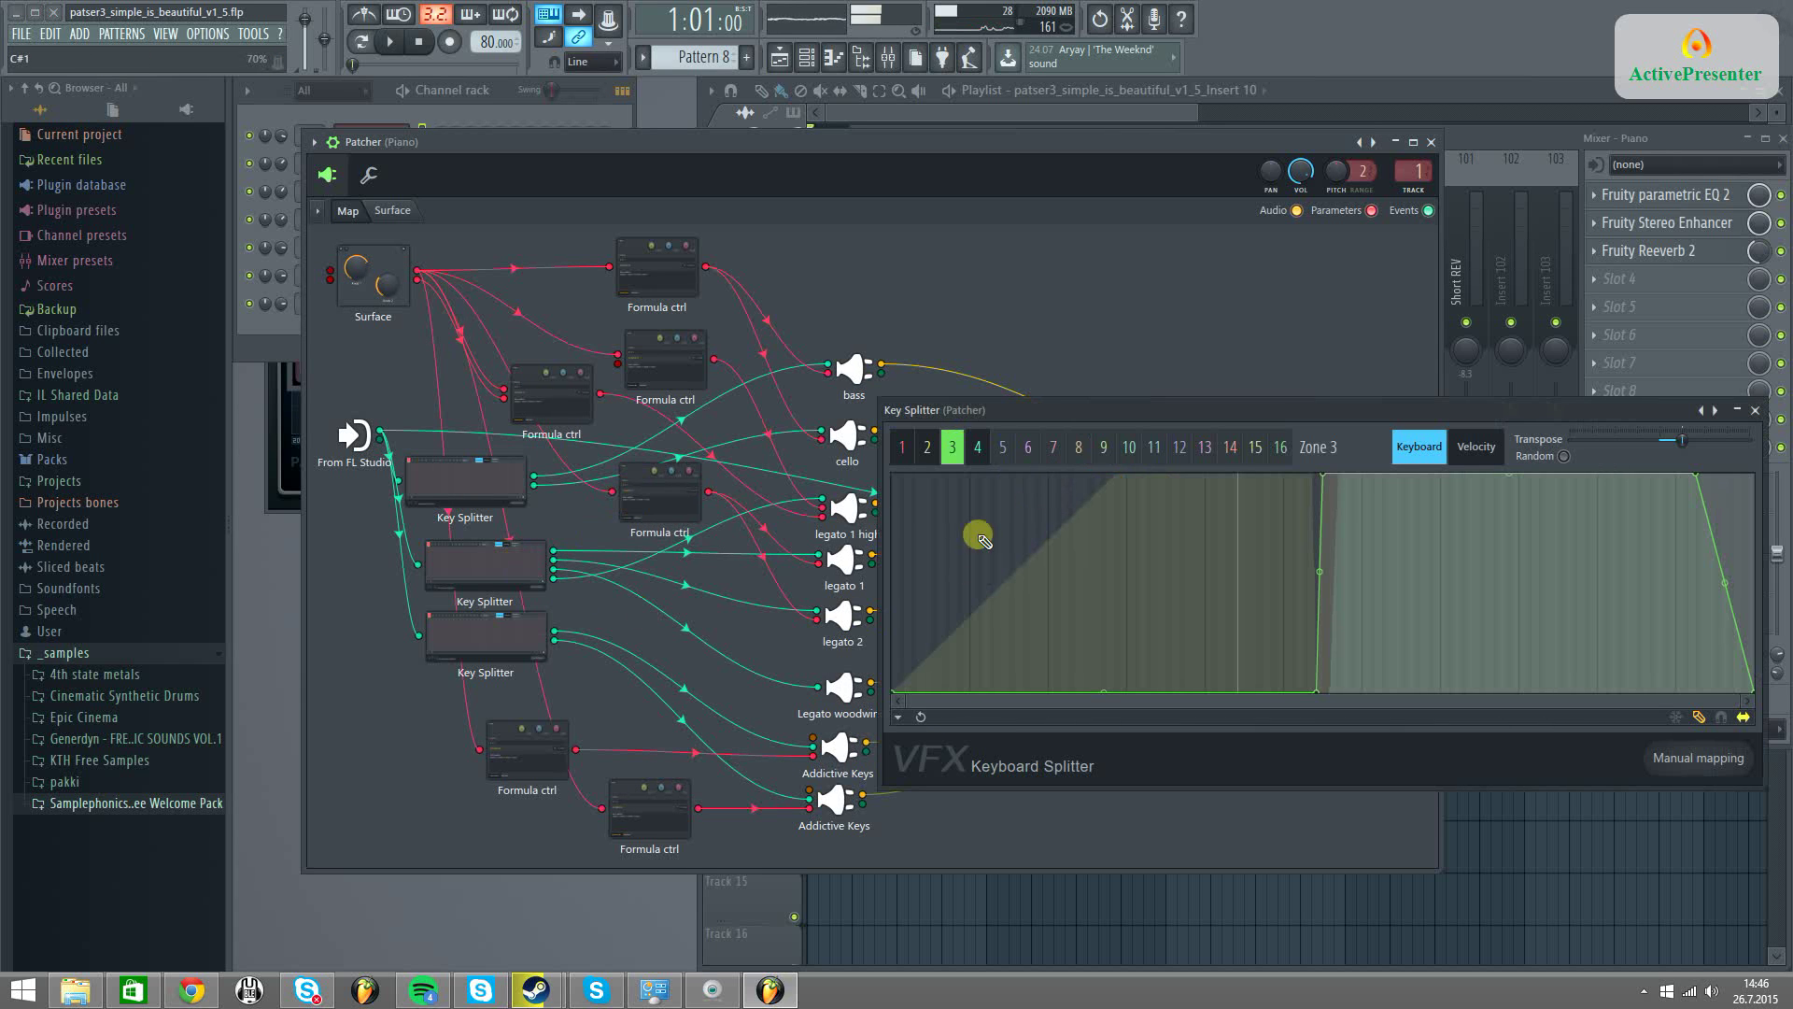
left_click(977, 447)
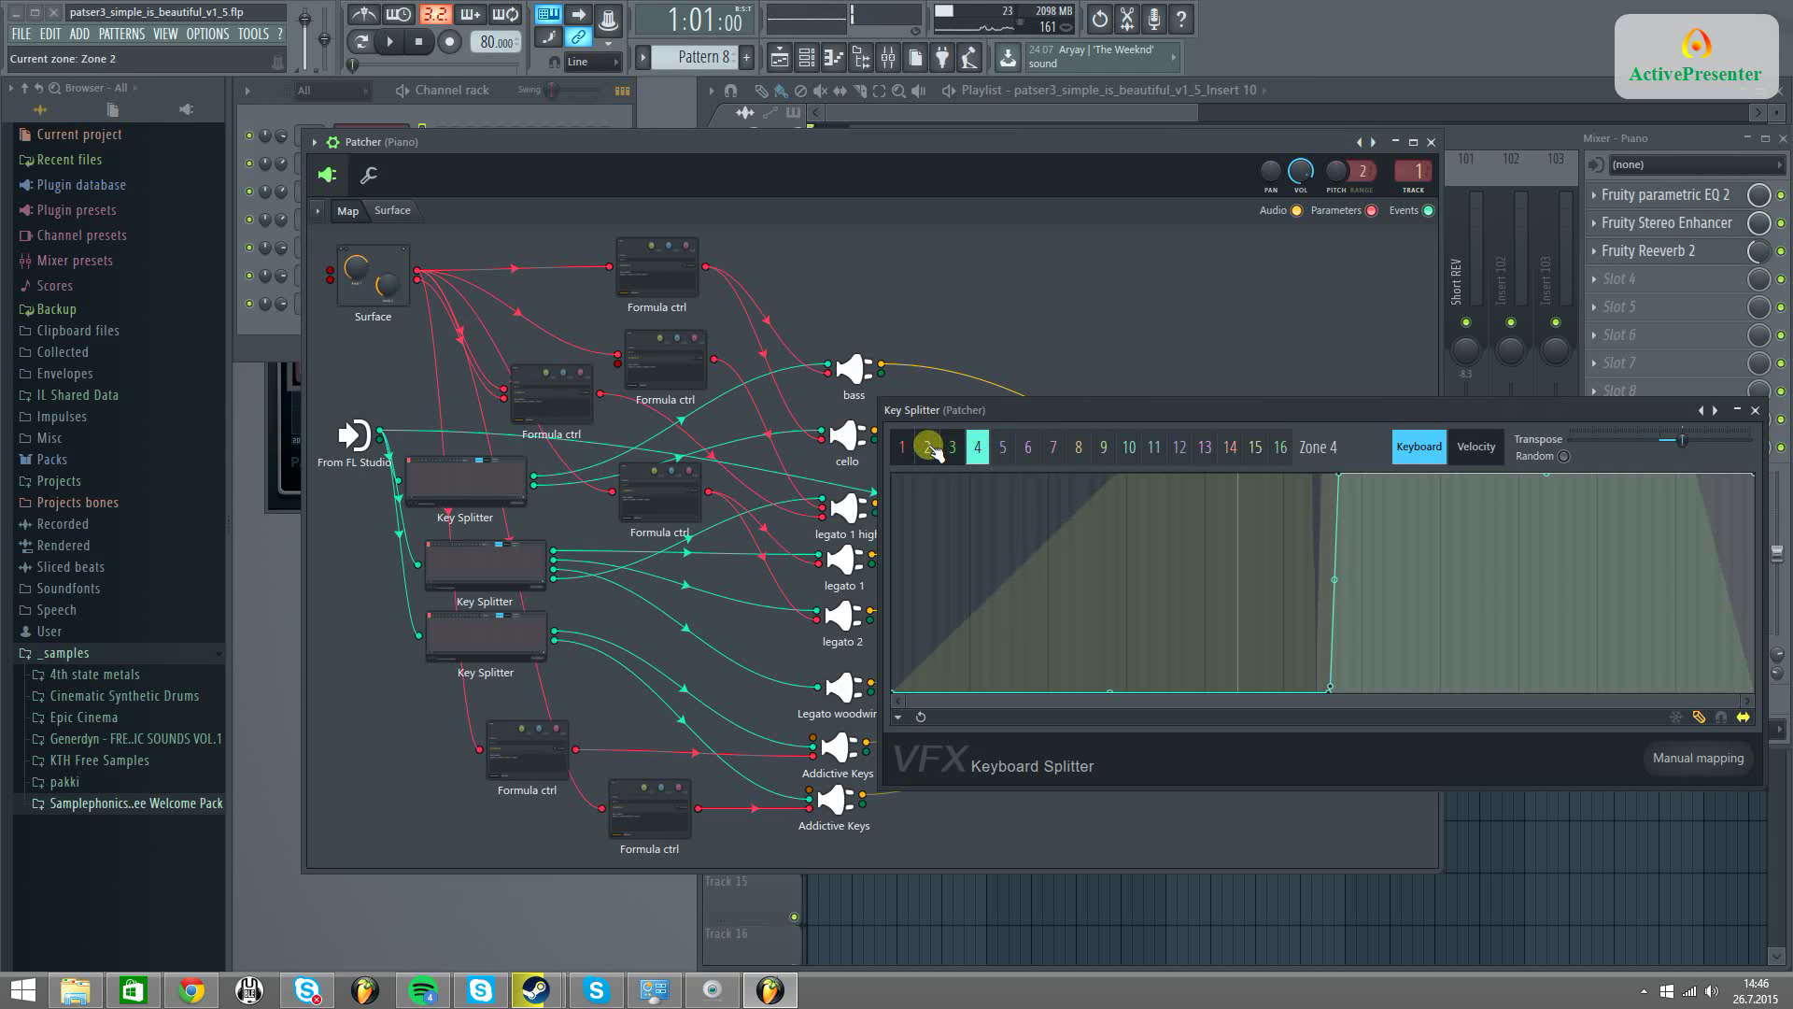
left_click(927, 448)
left_click(902, 447)
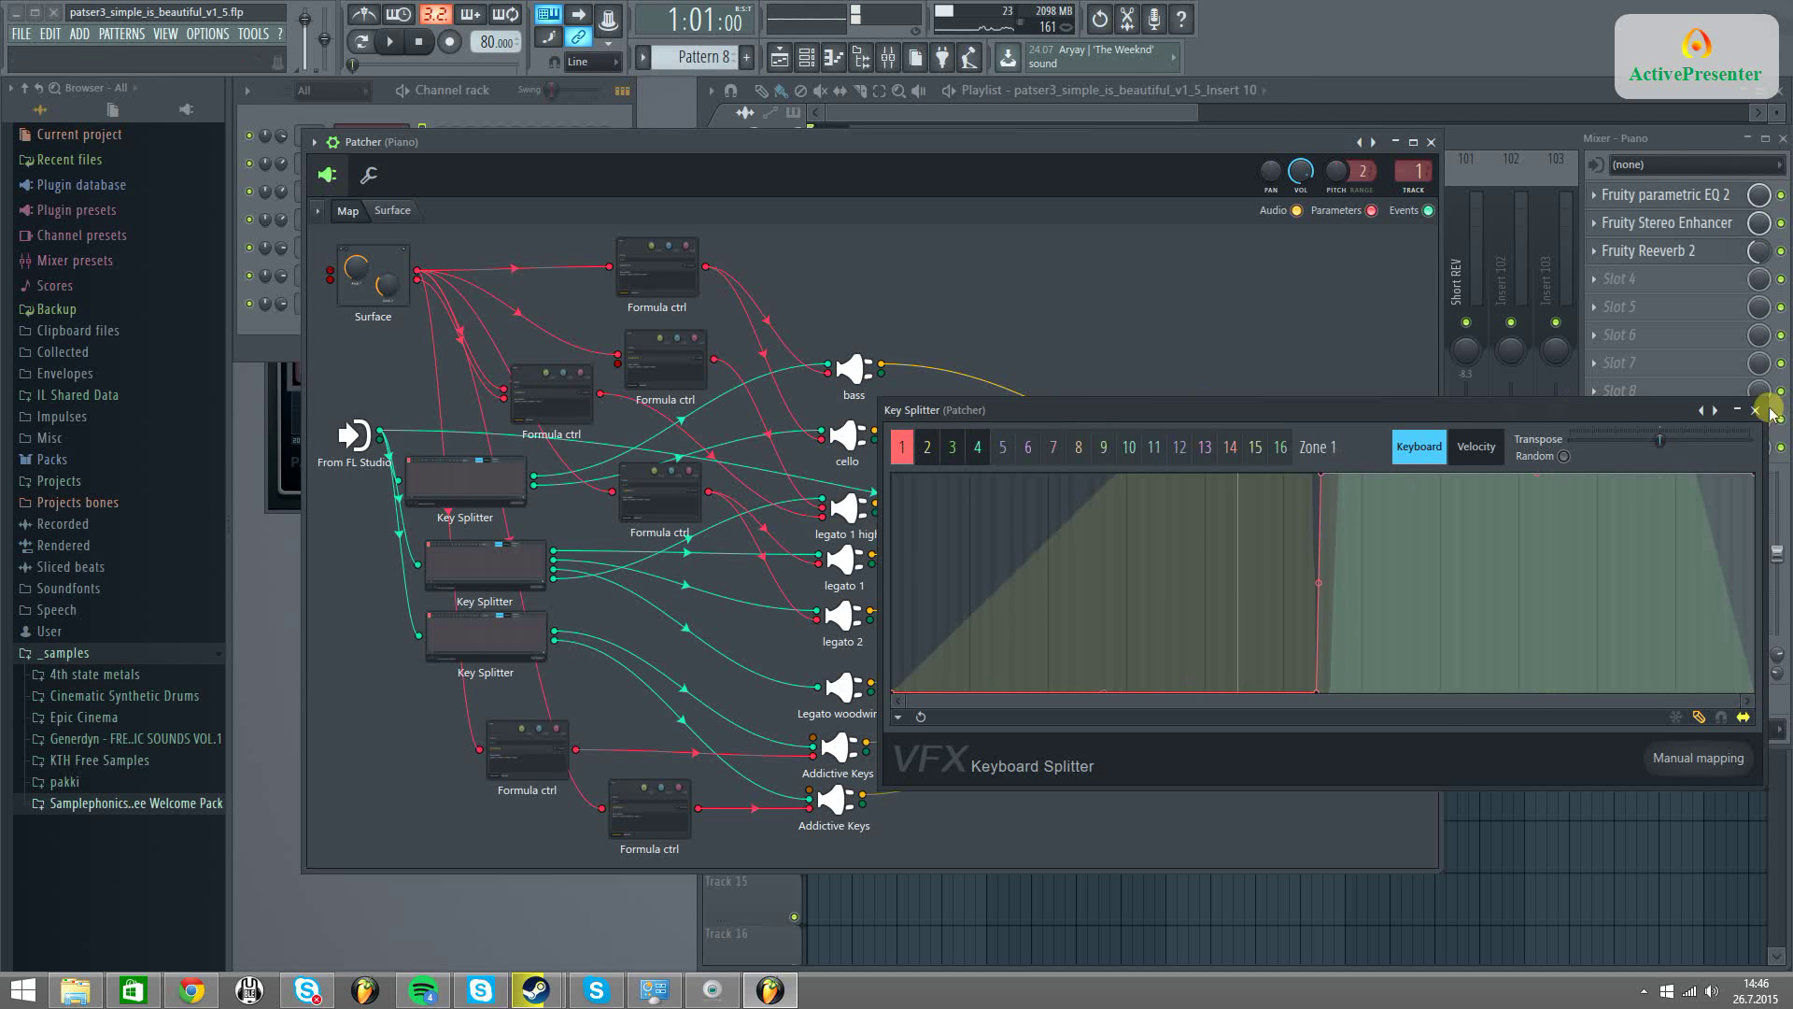
left_click(1759, 410)
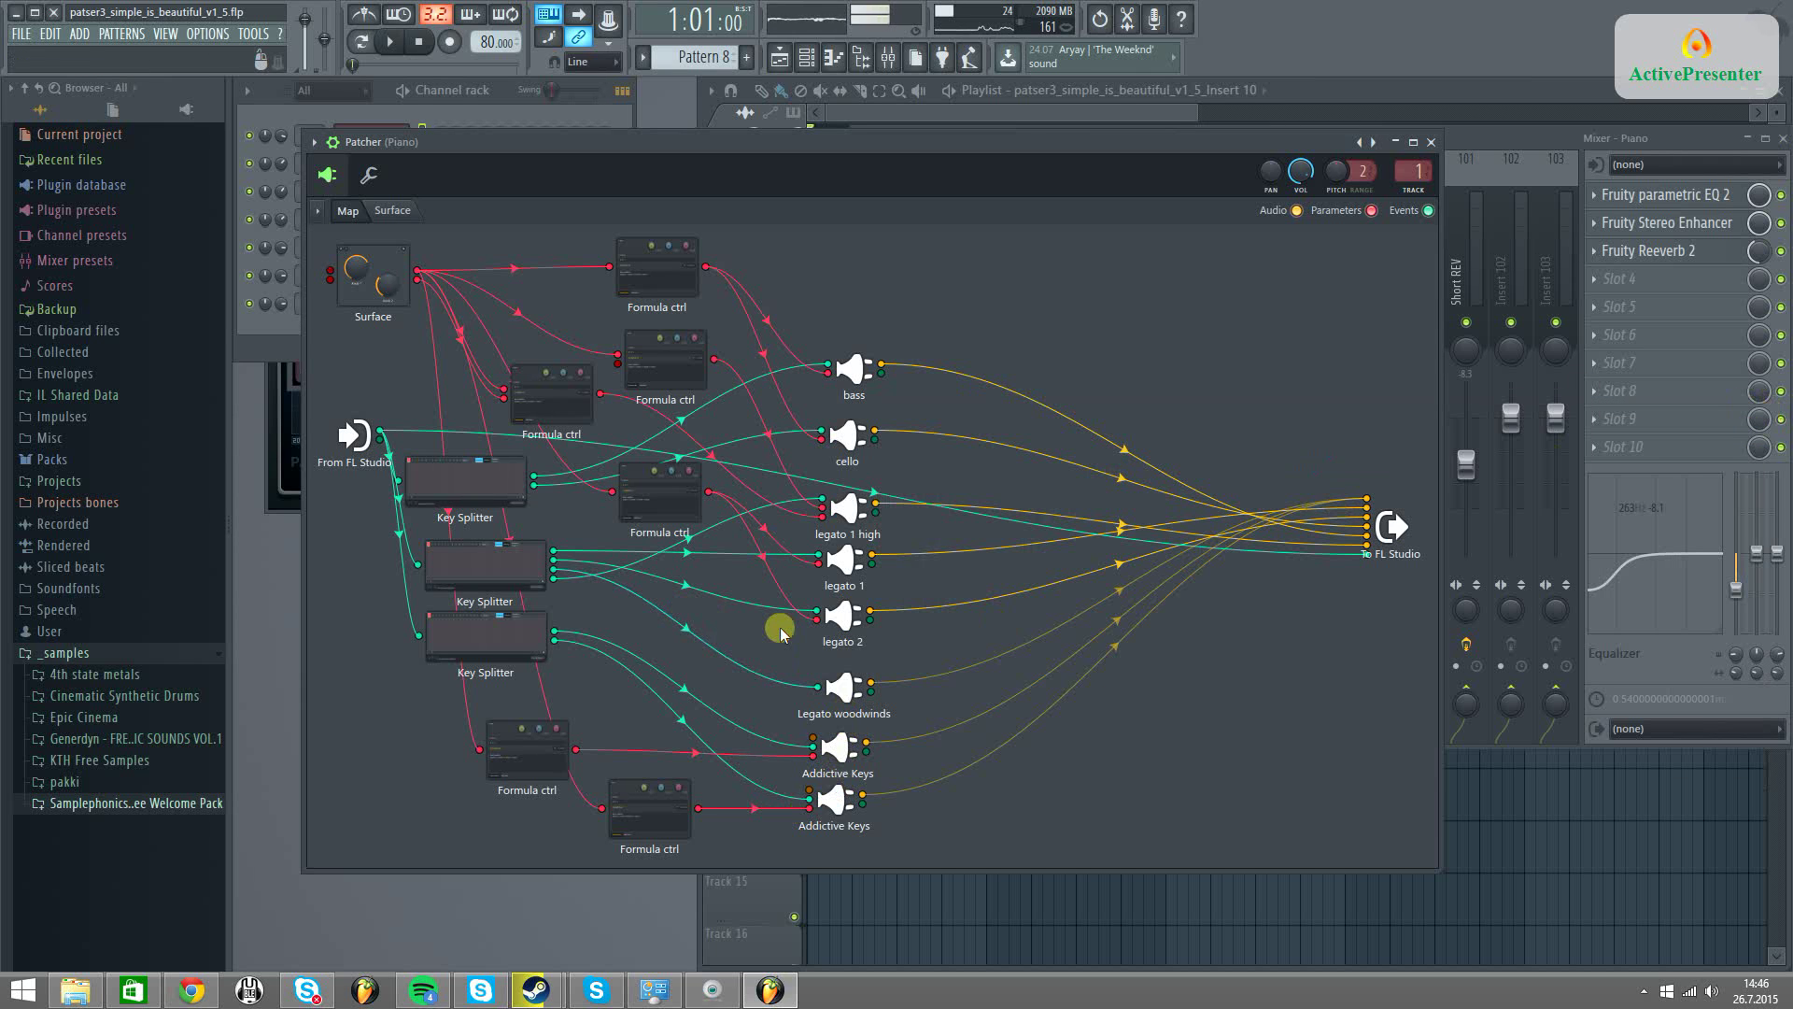
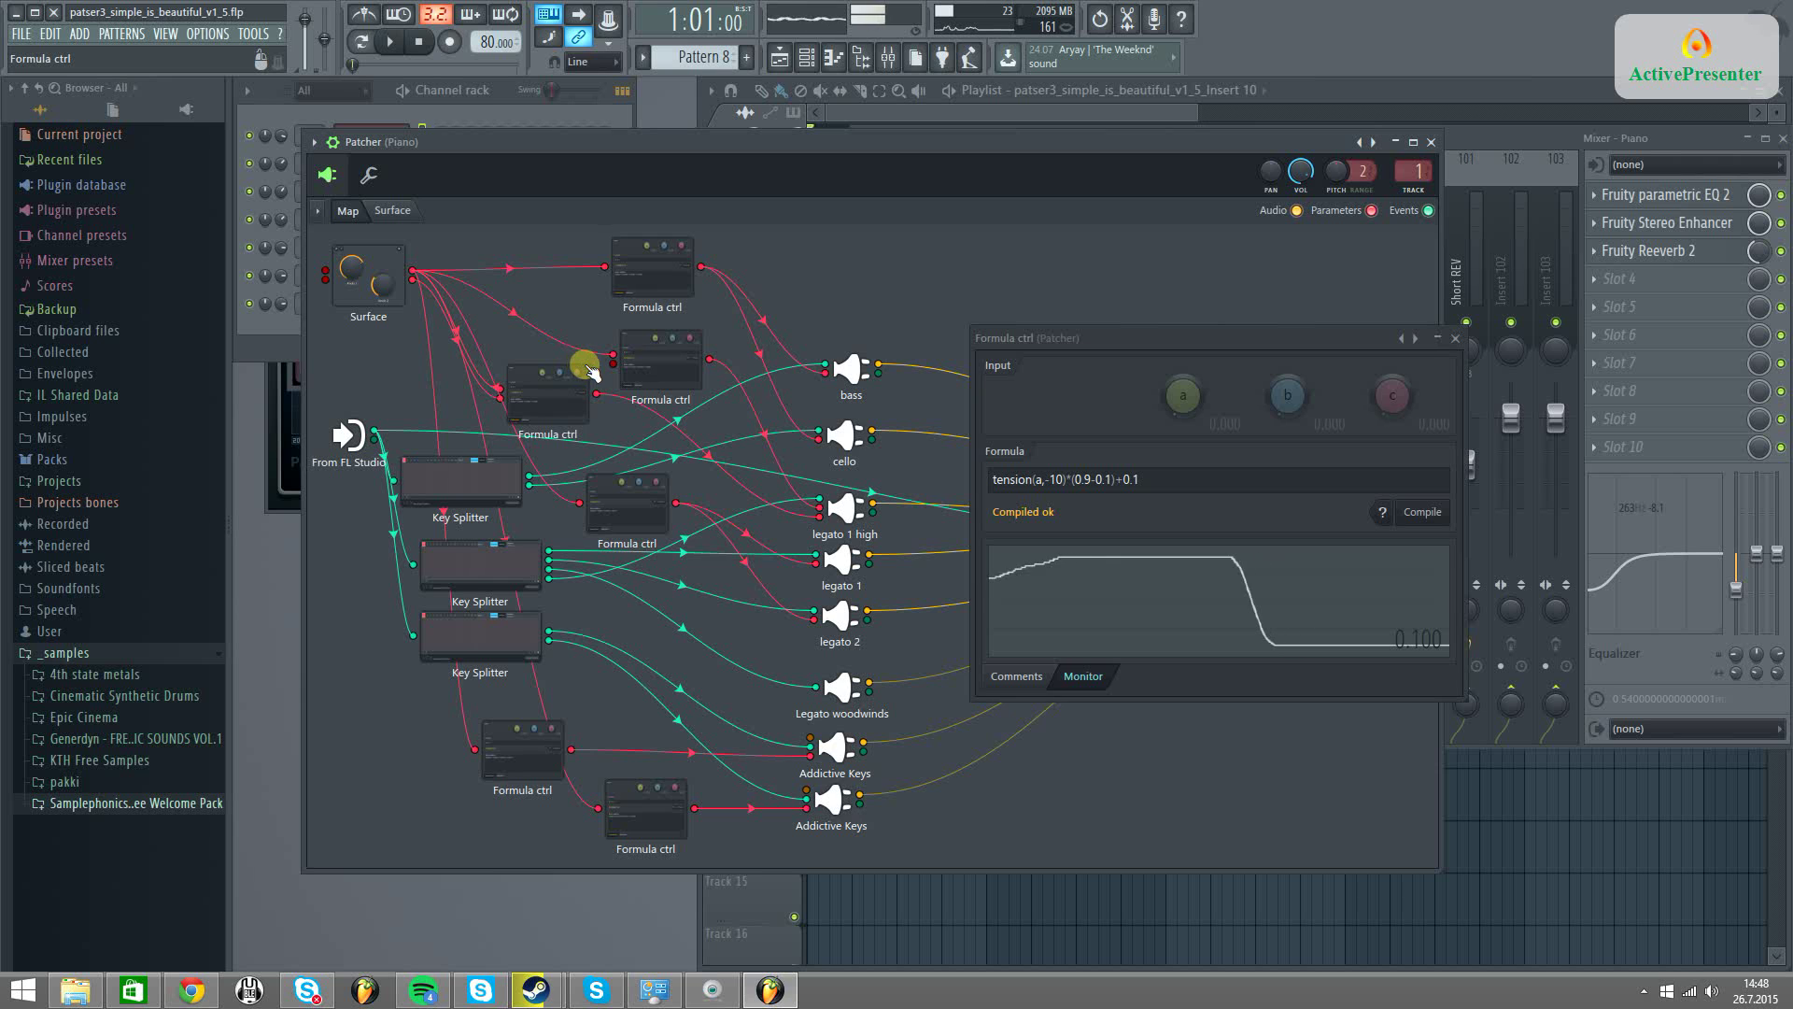
Close the open formula, open the Formula ctrl that drives the legato 1 high volume, and move its window clear of the instruments
left_click(658, 365)
left_click(822, 413)
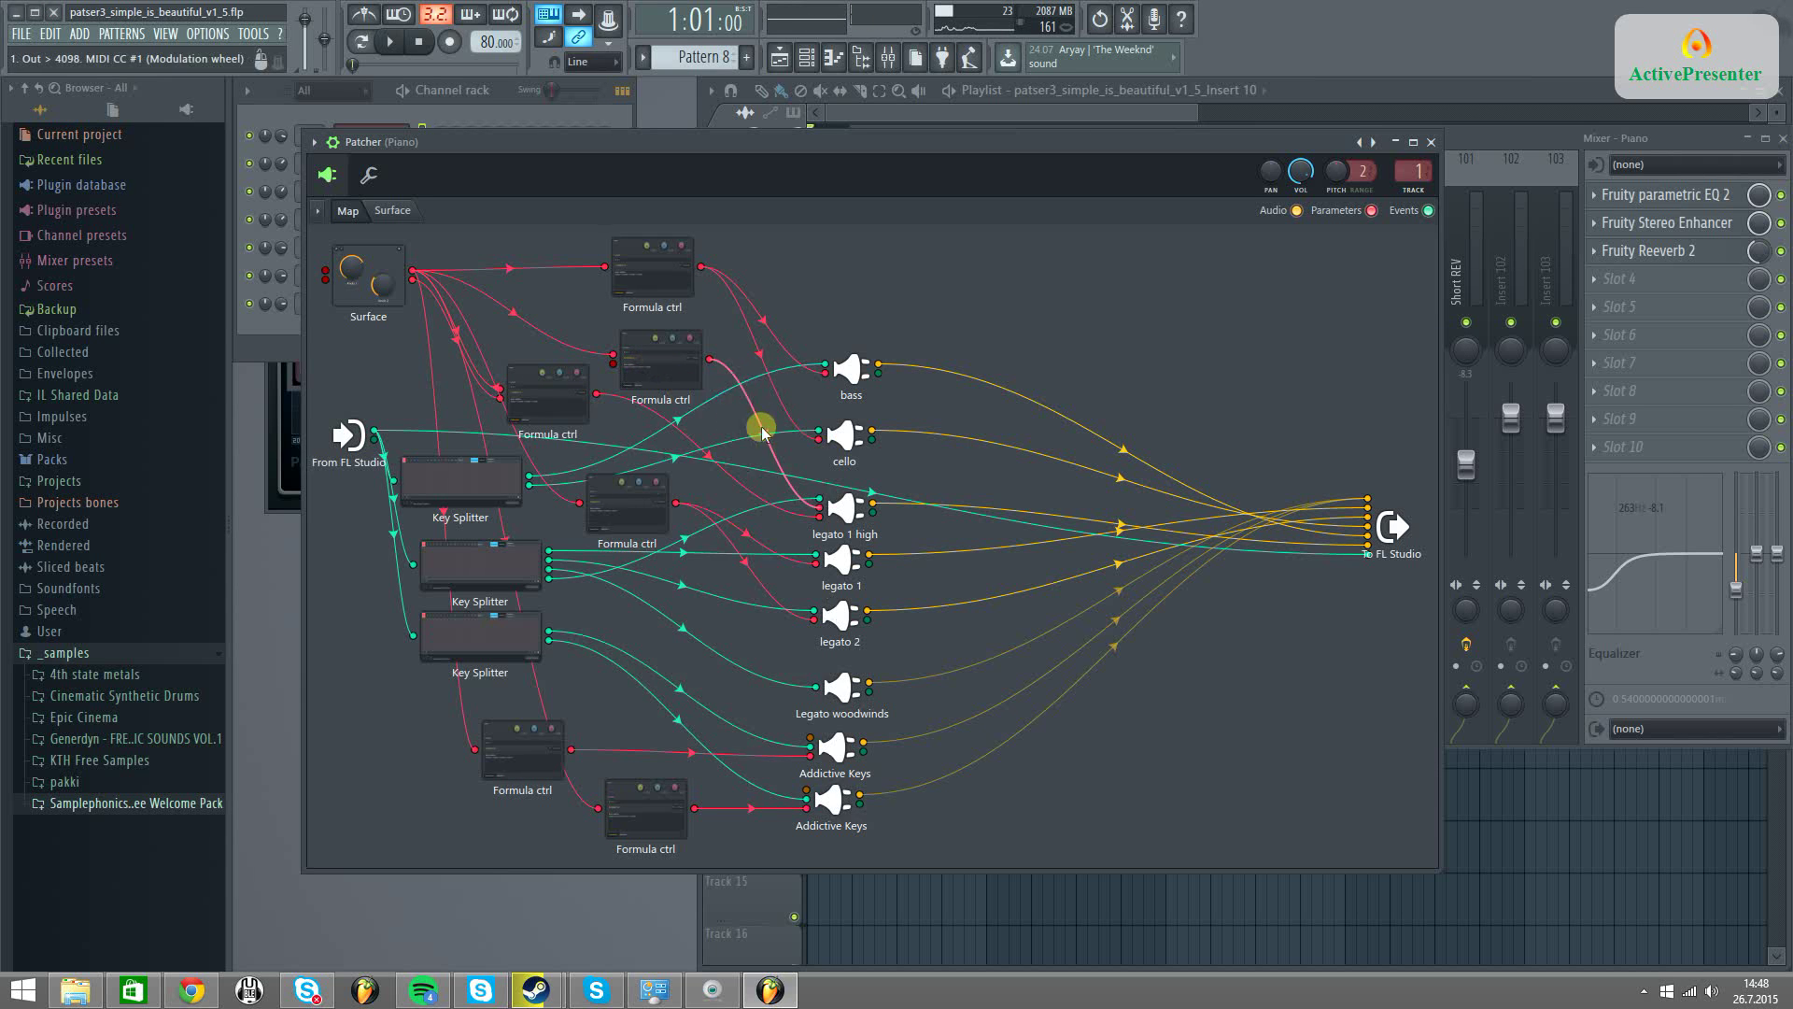
left_click(560, 400)
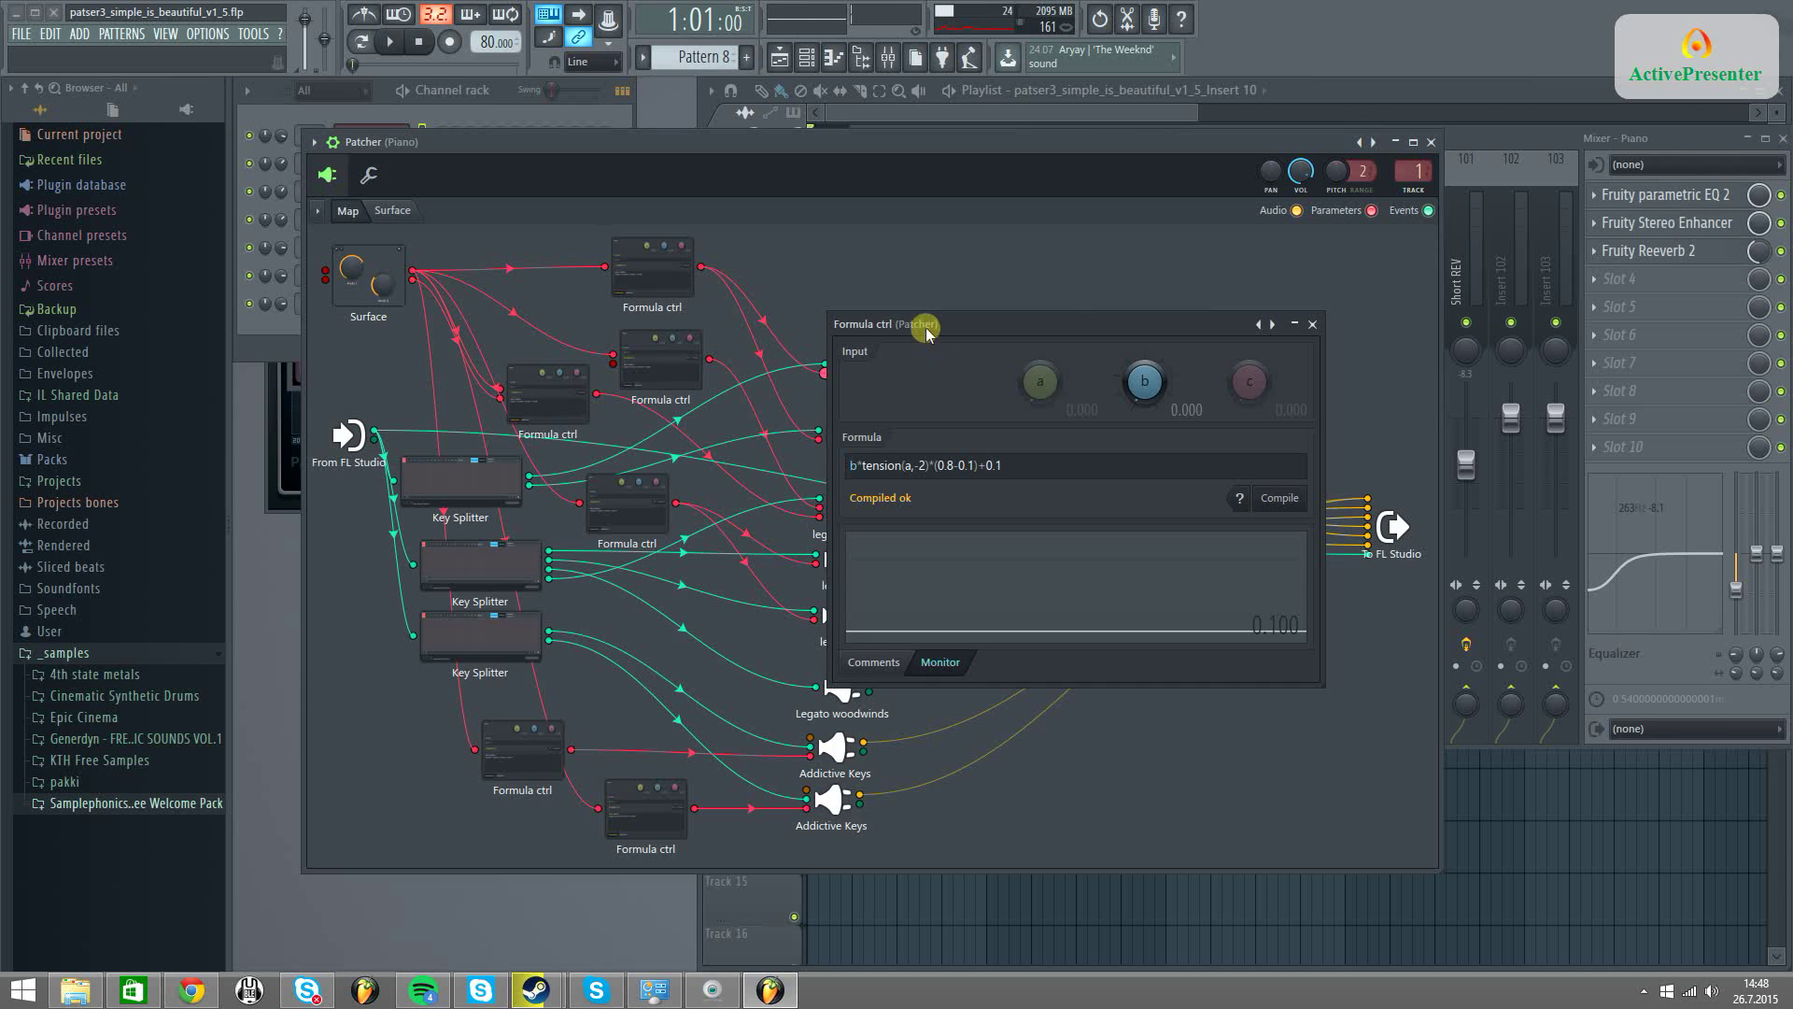
left_click_drag(928, 333, 1041, 251)
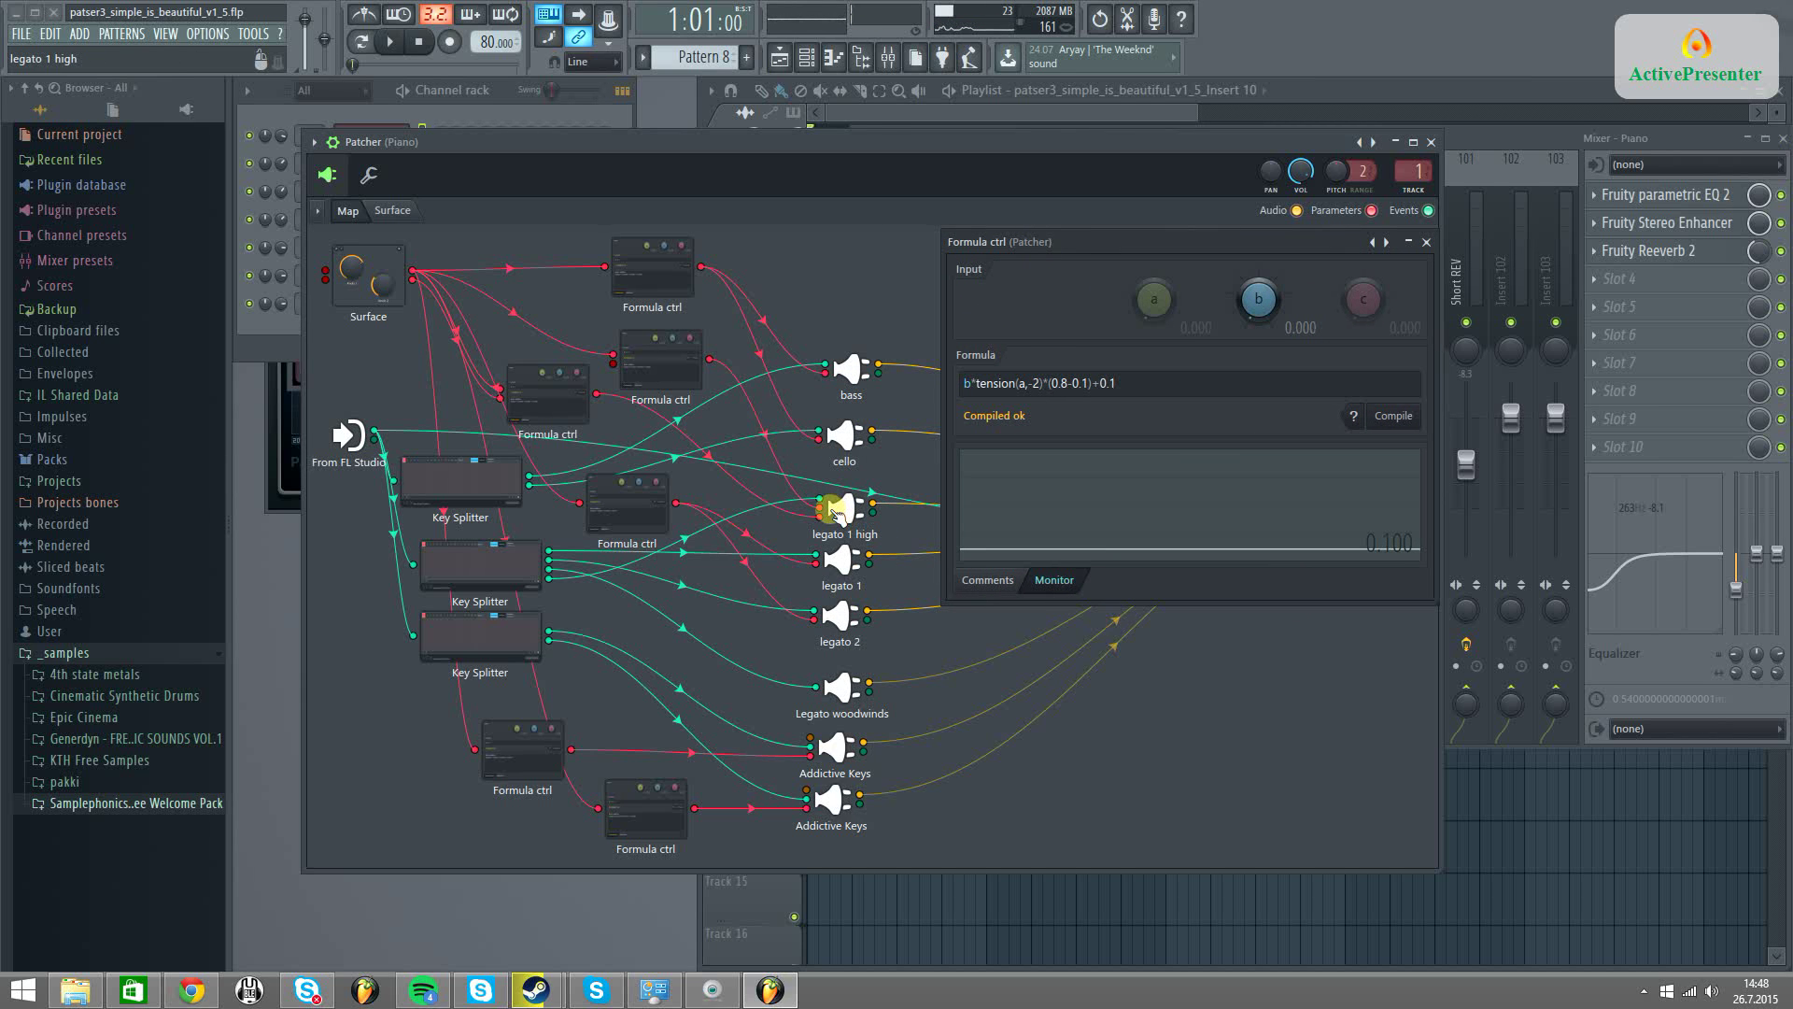
Test the formula's output with input b at 1.000 and 0.000, and trace its link to the legato 1 high volume
left_click_drag(1270, 318, 1265, 310)
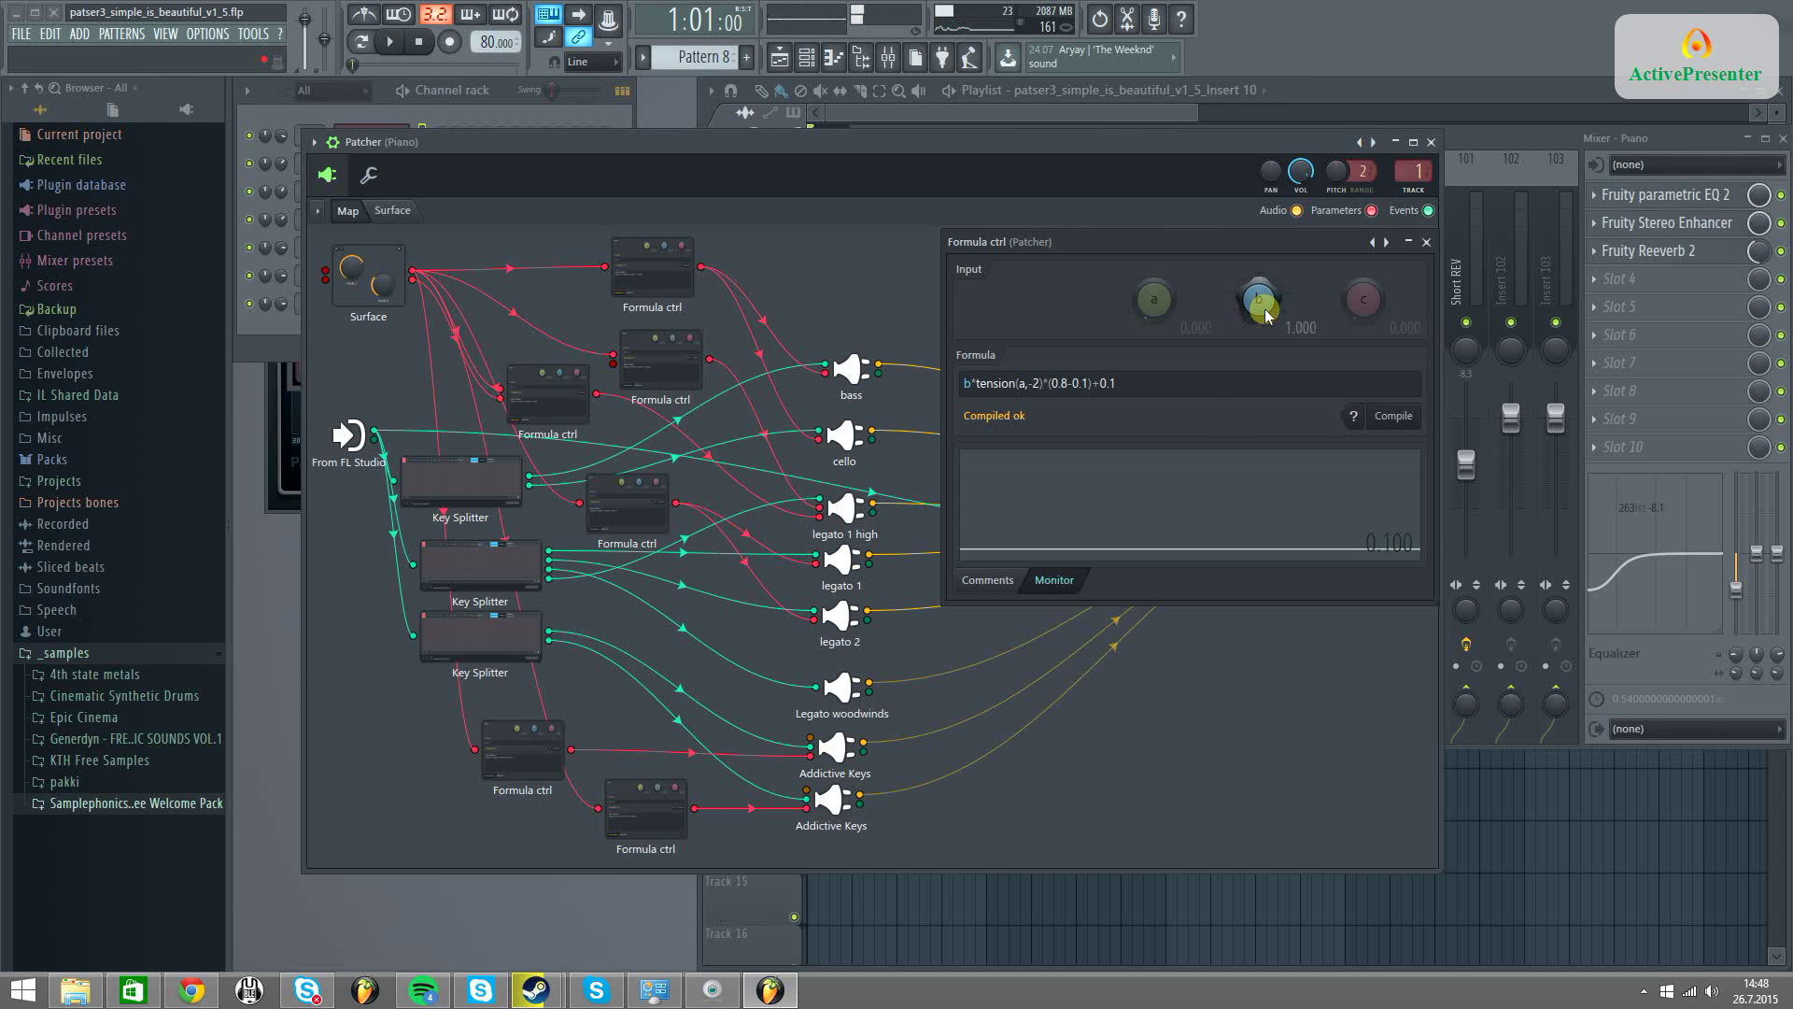
left_click_drag(1265, 315, 1265, 315)
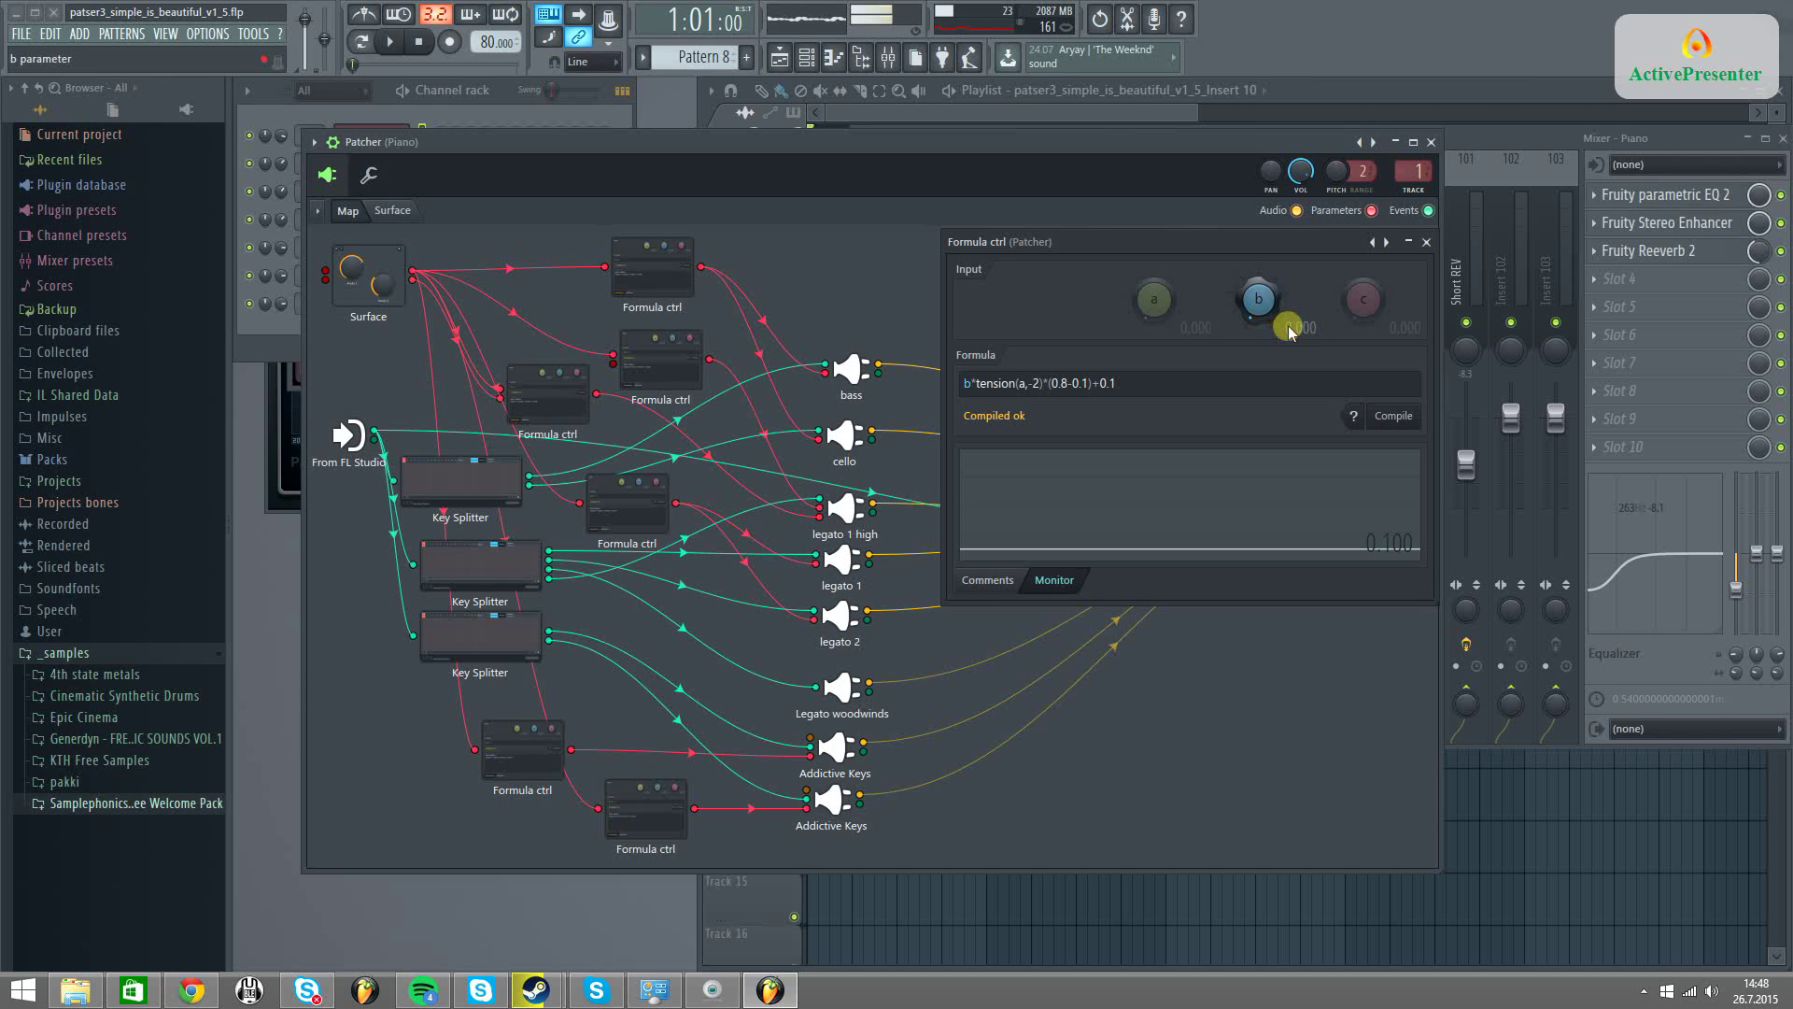
left_click_drag(1289, 332, 1287, 308)
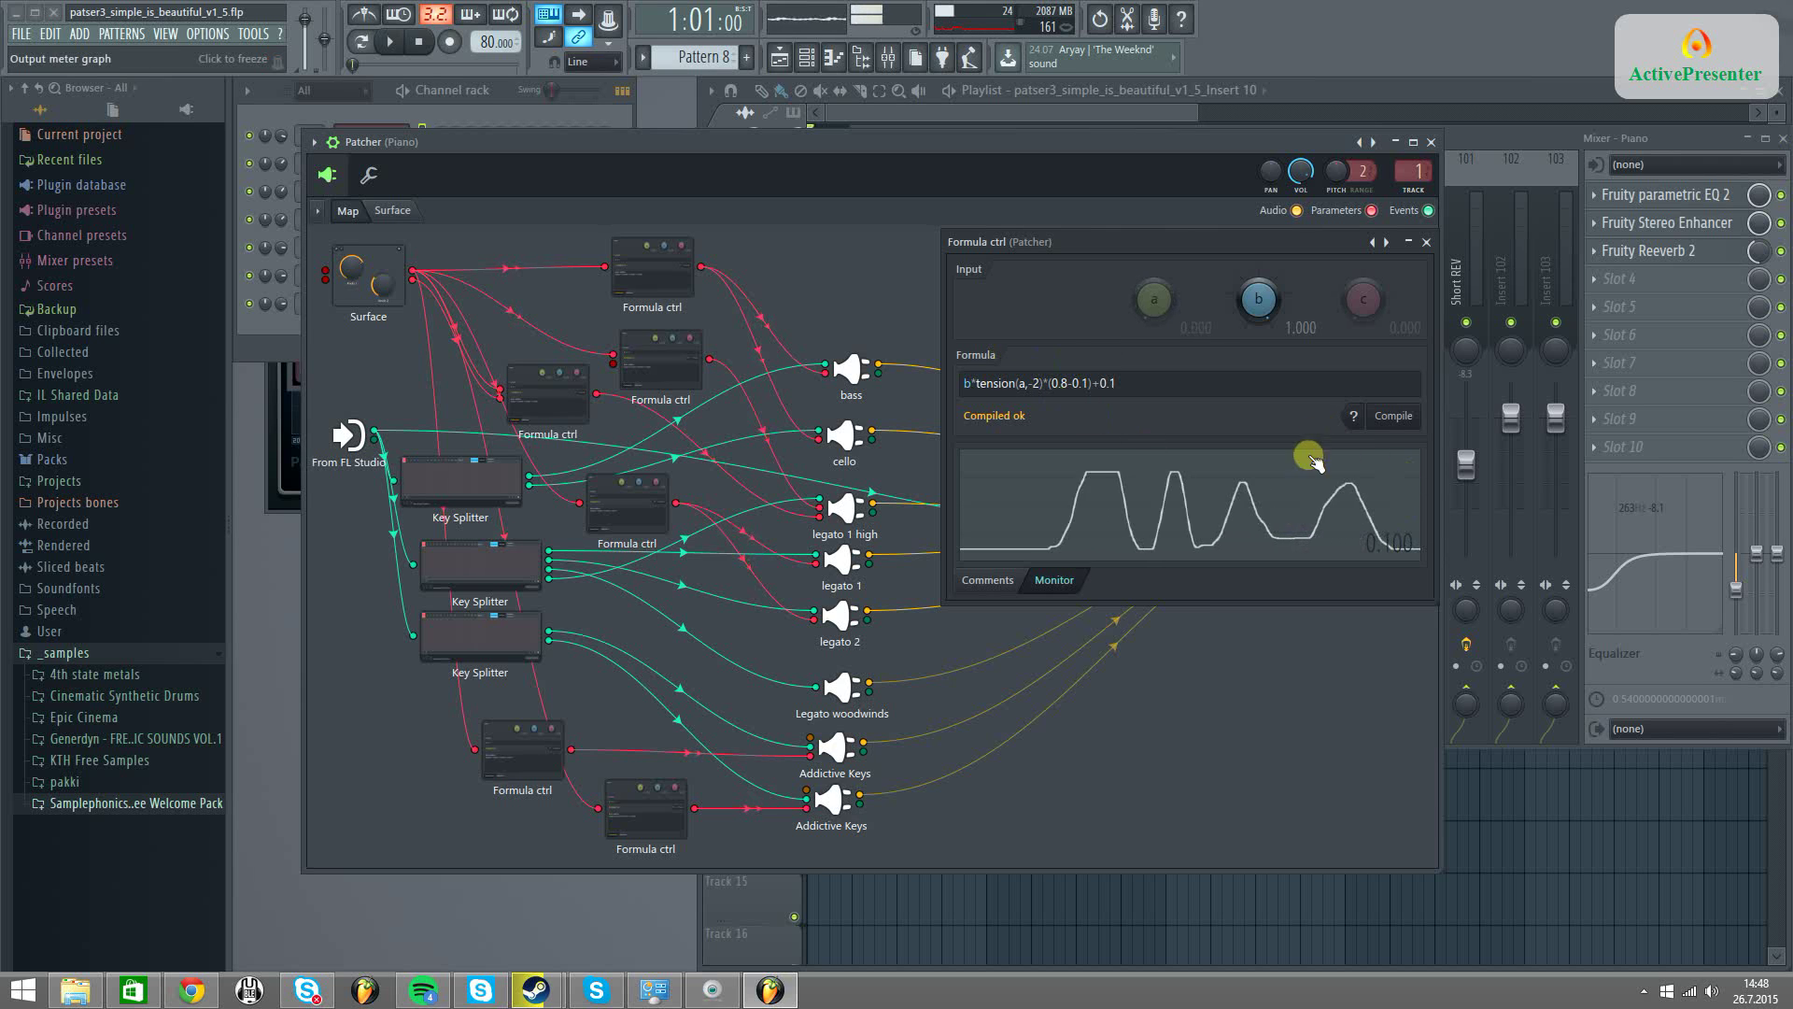
left_click_drag(1285, 306, 1281, 308)
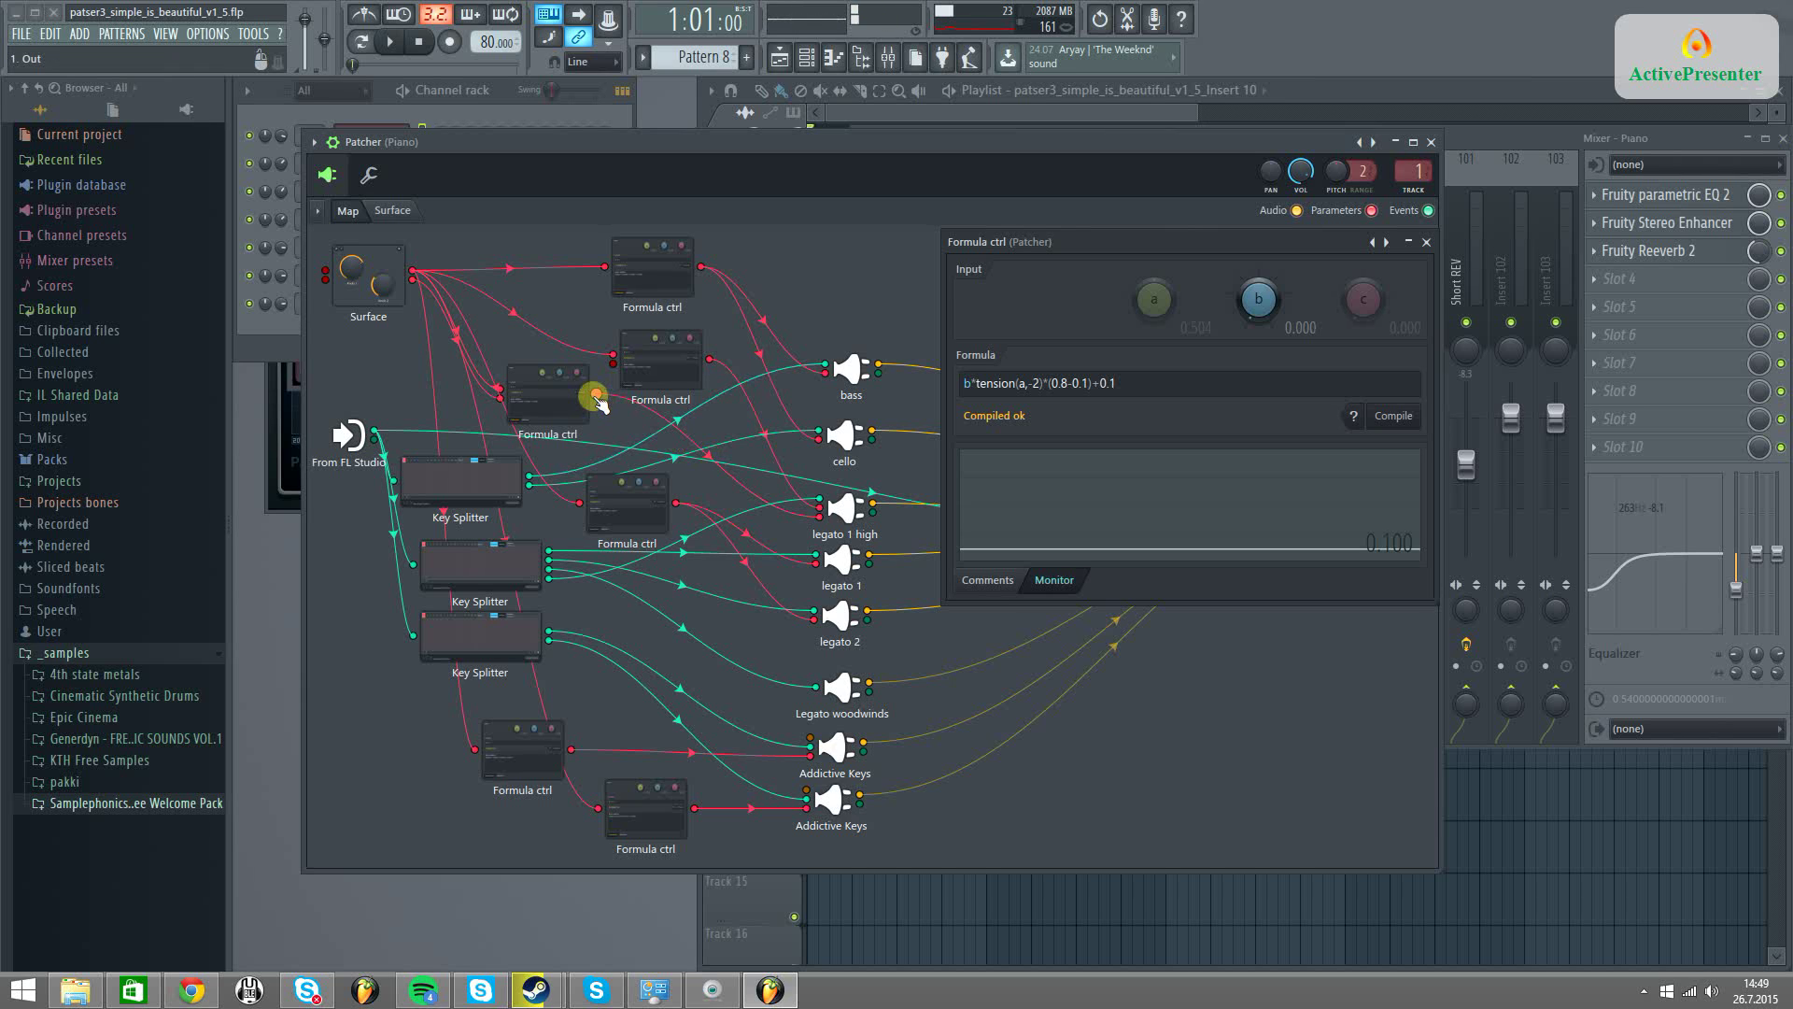
left_click_drag(596, 397, 816, 520)
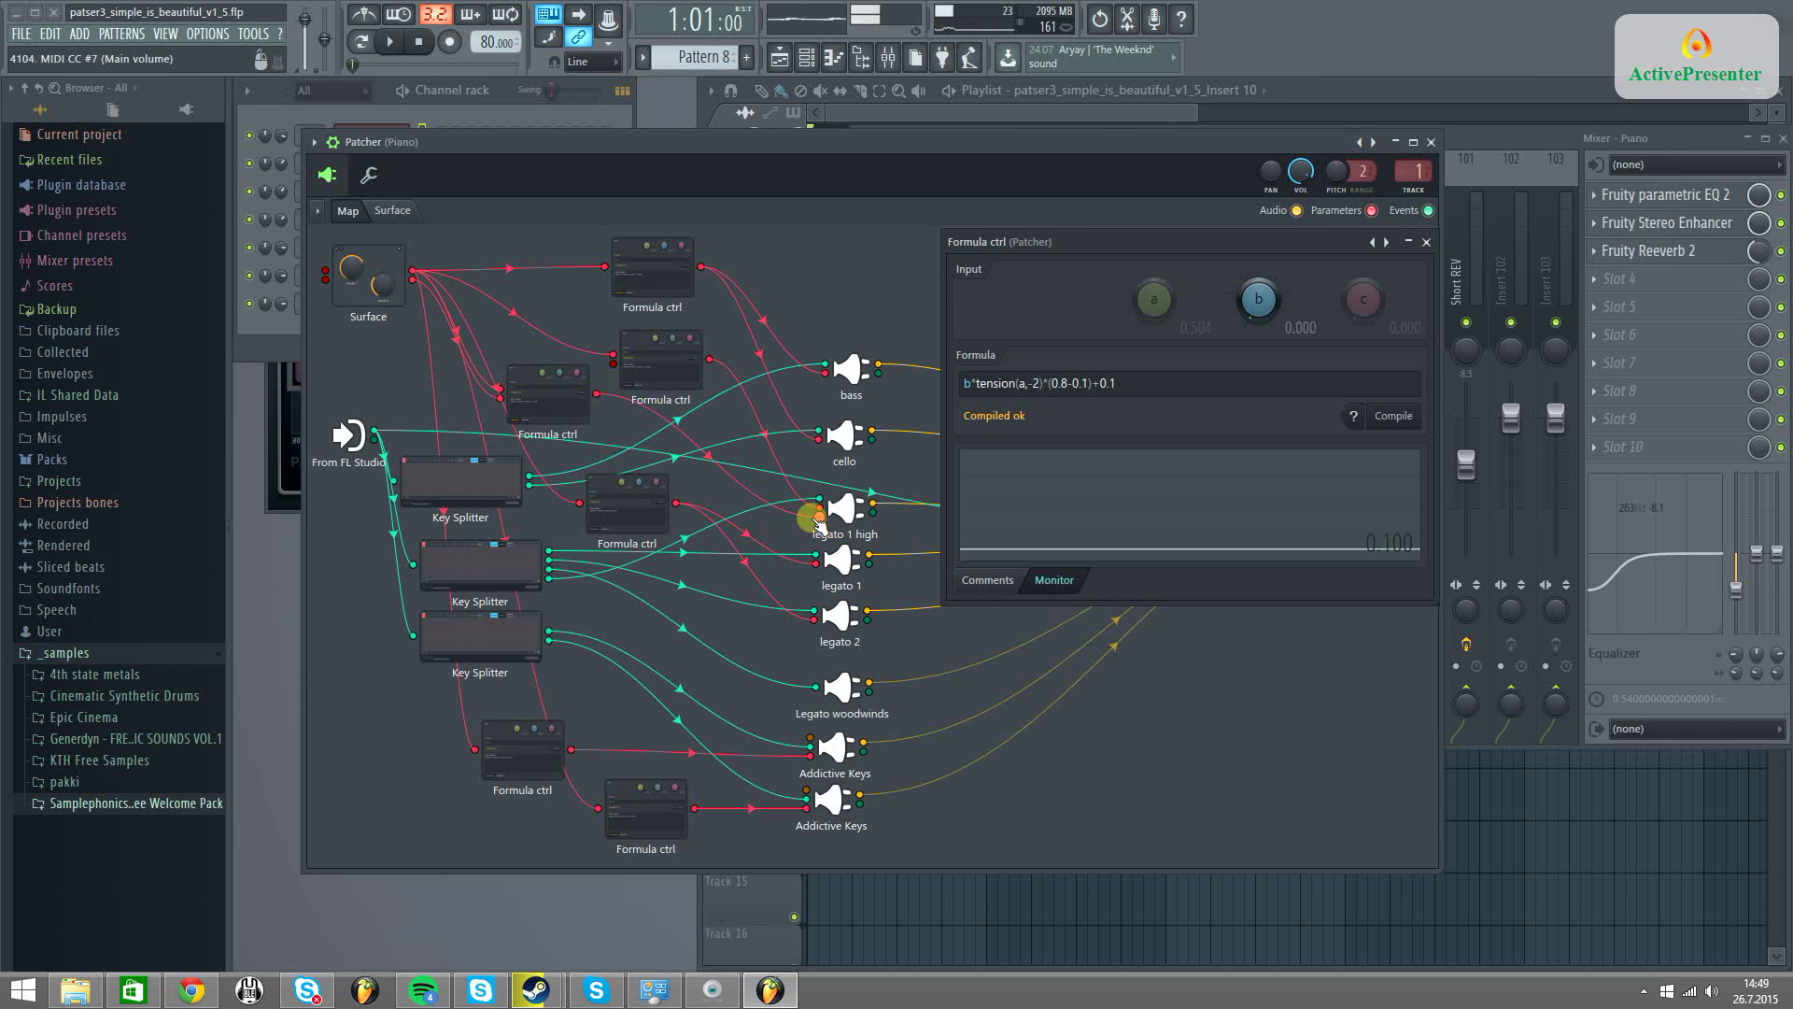
Open the legato 1 high instrument, raise the volume of Full Str. Advanced Legato, and close the plugin
double_click(841, 511)
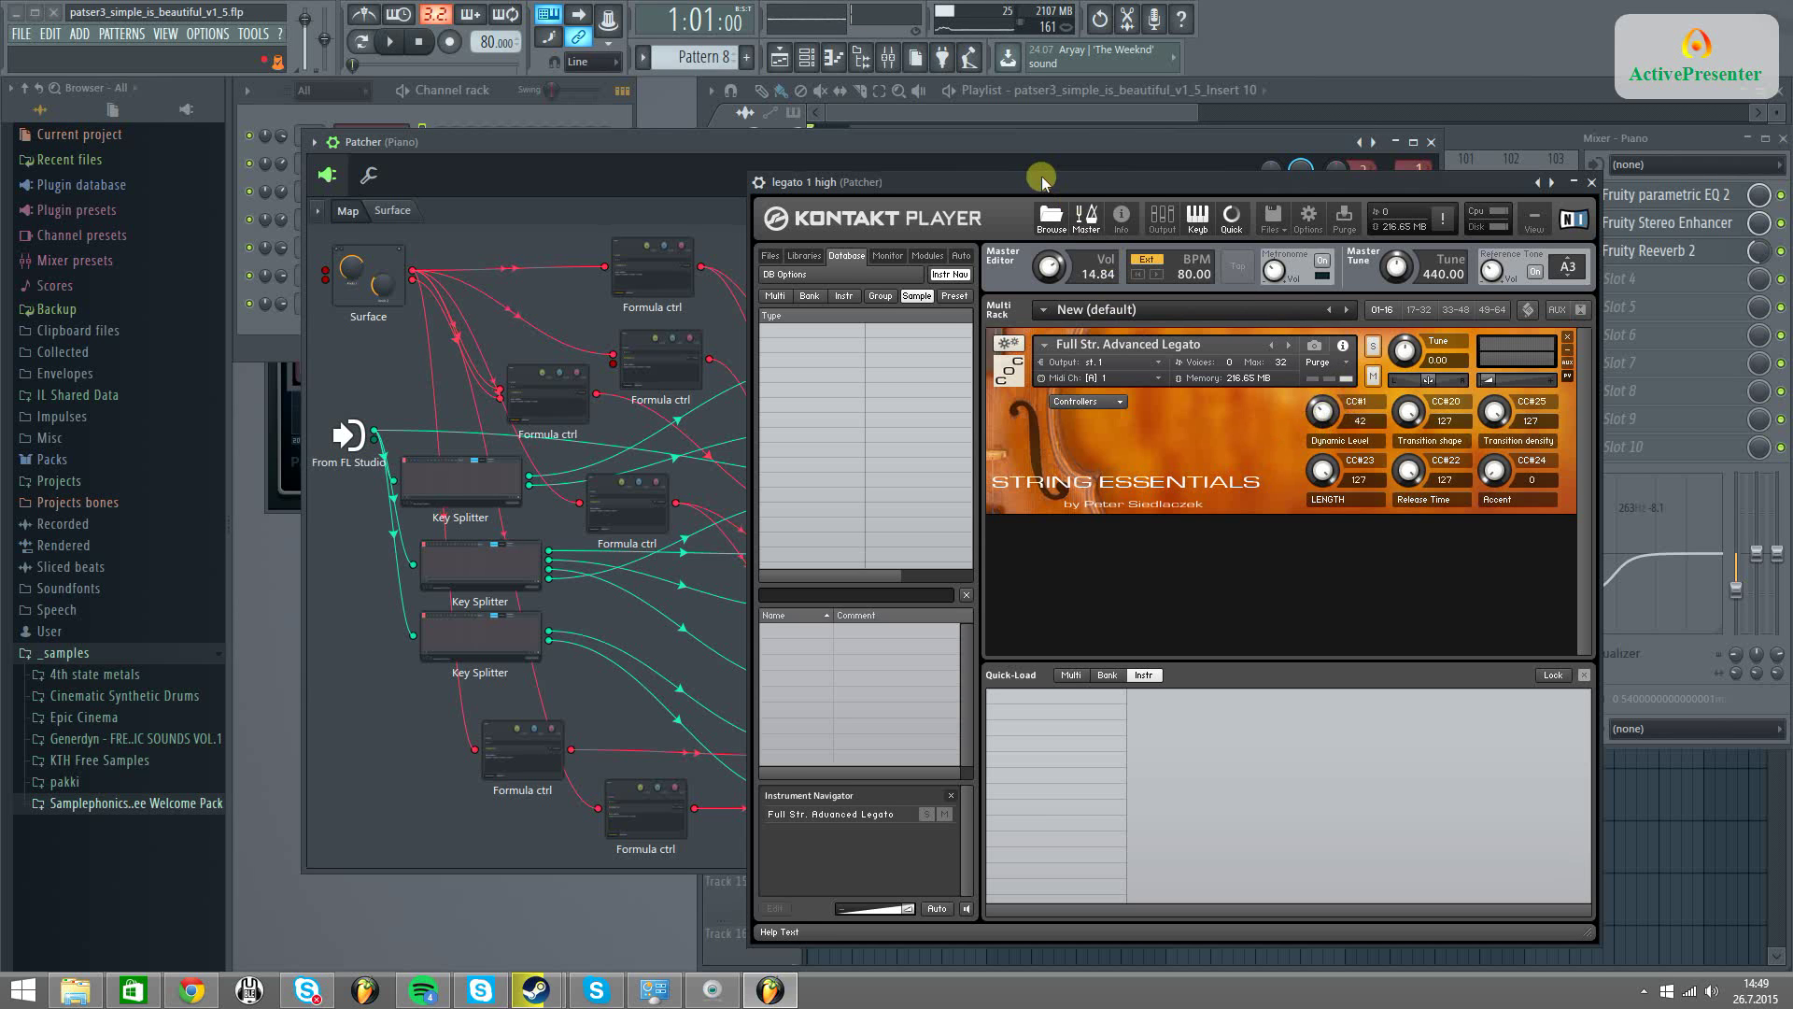
left_click_drag(1040, 181, 1230, 178)
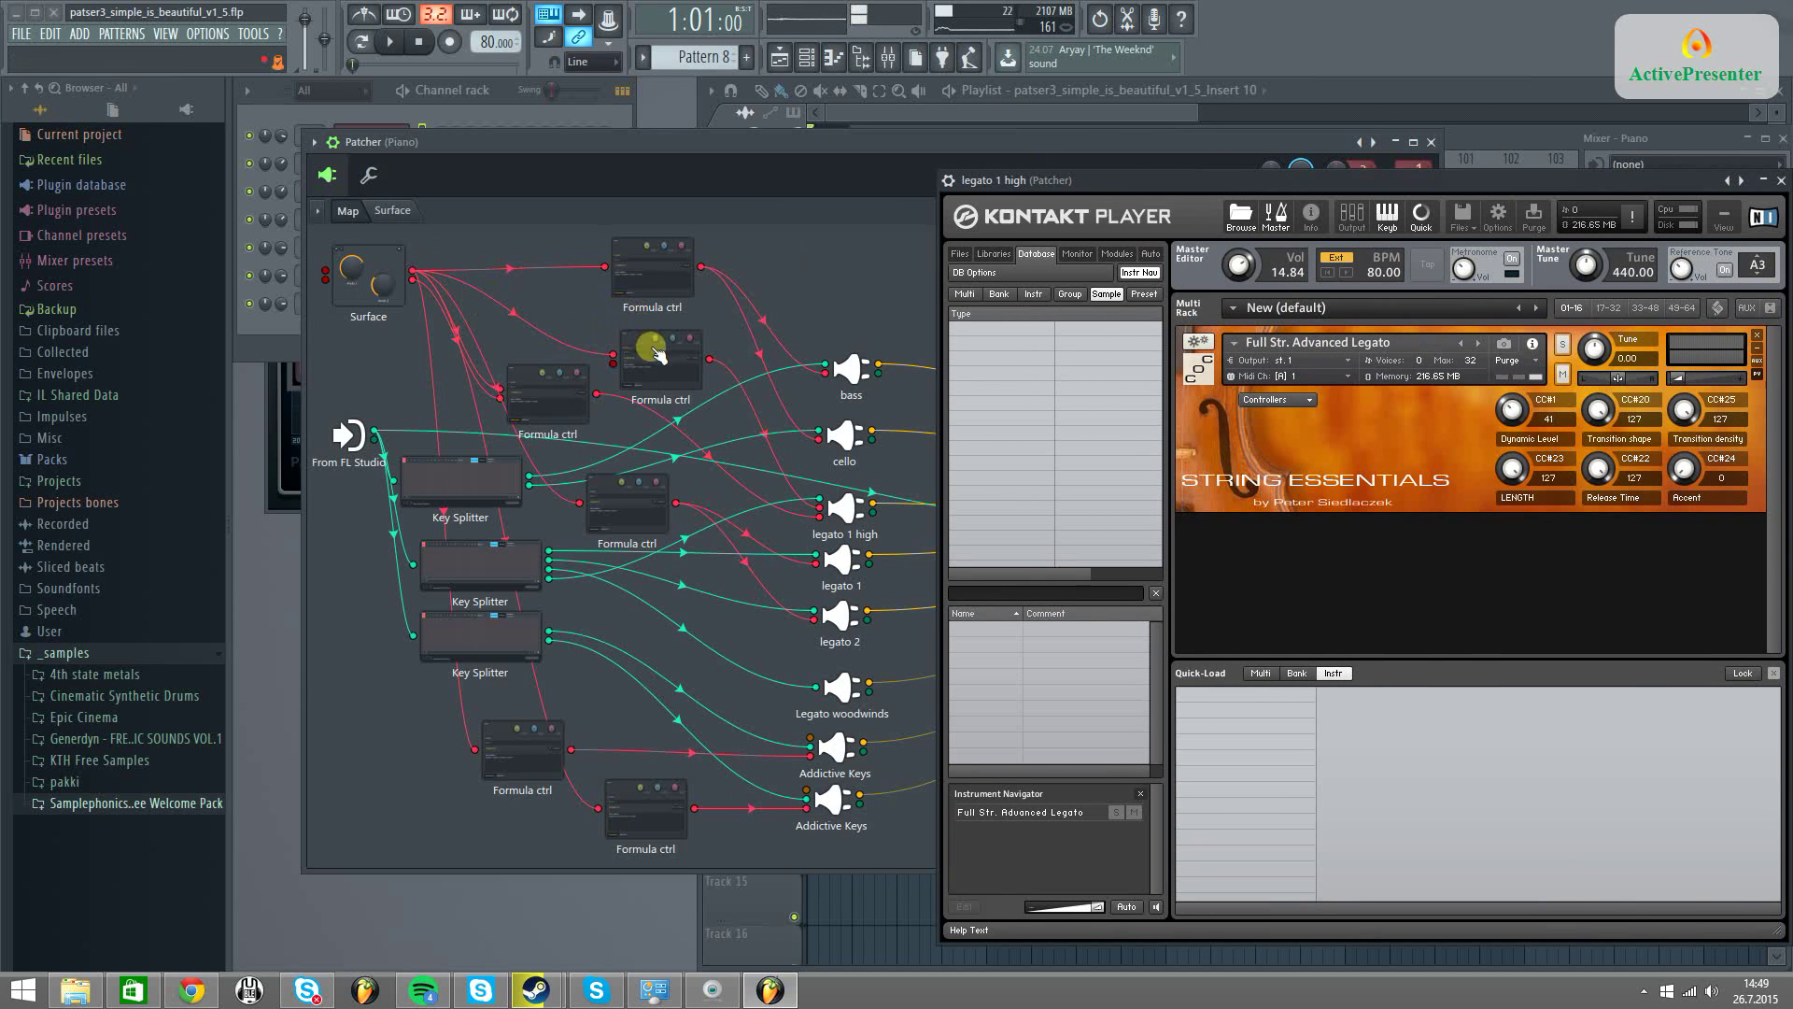
left_click(822, 518)
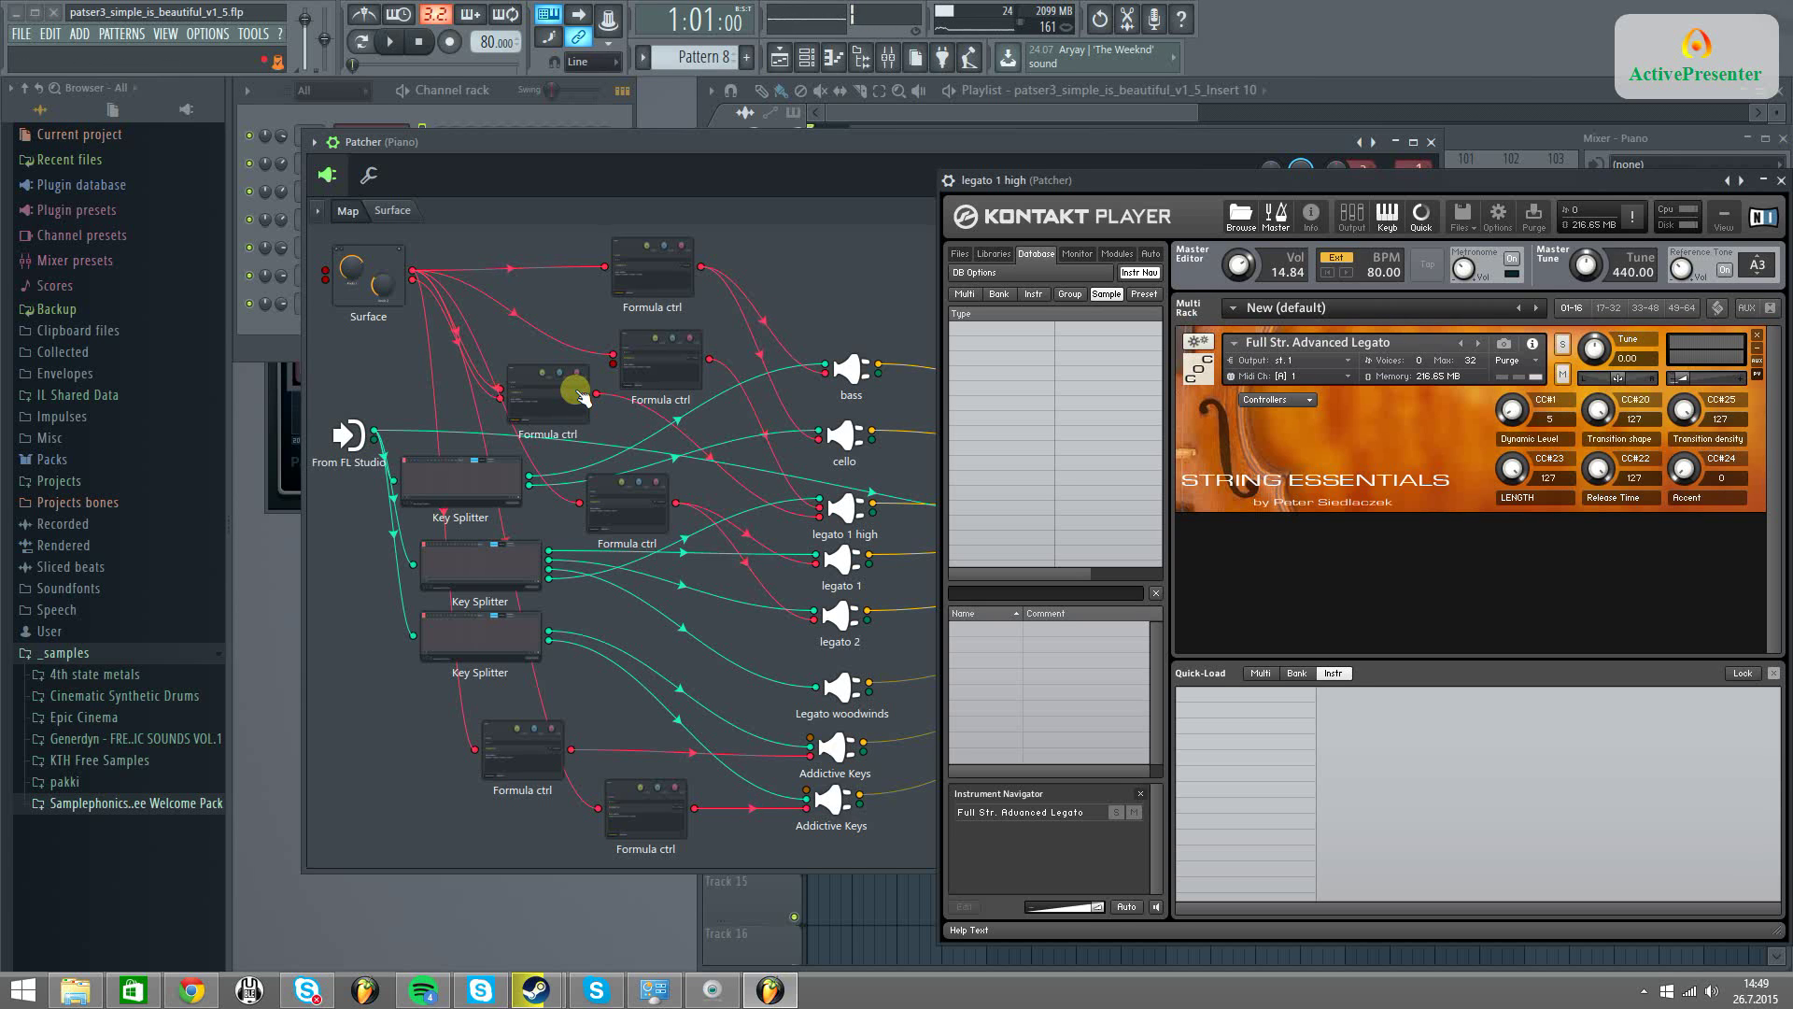
left_click_drag(1691, 383, 1709, 383)
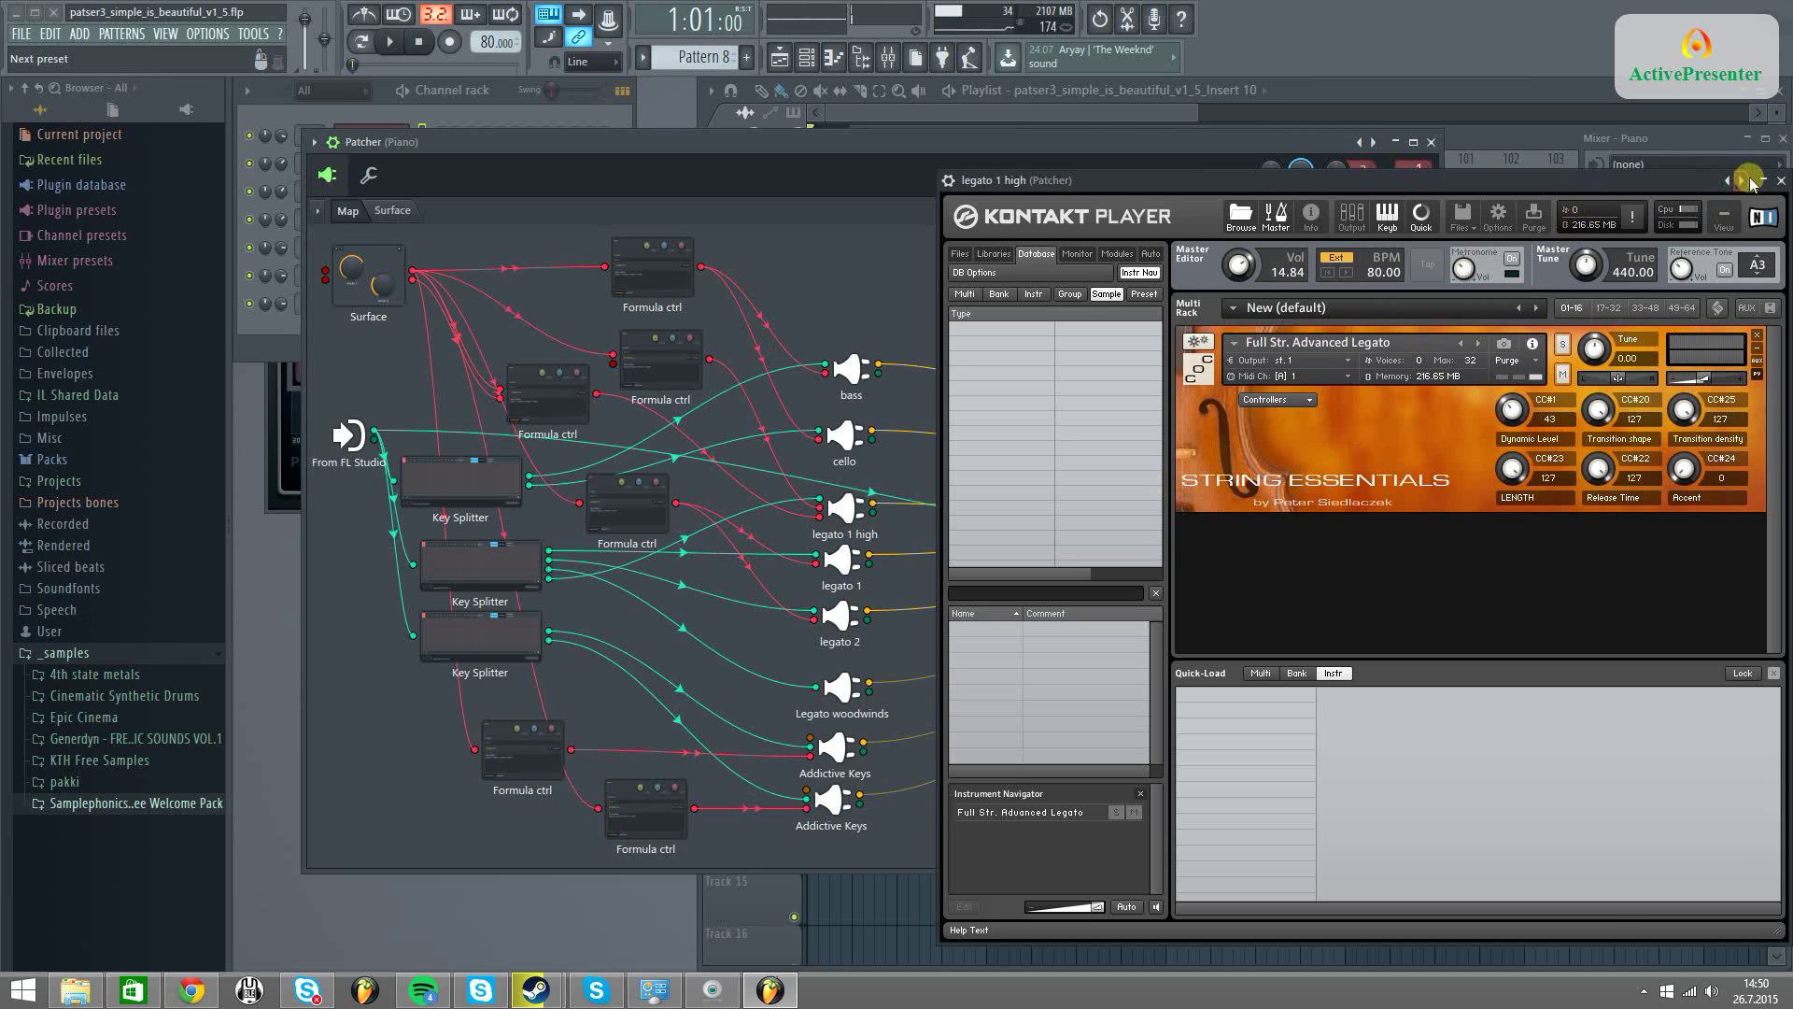
left_click(1781, 181)
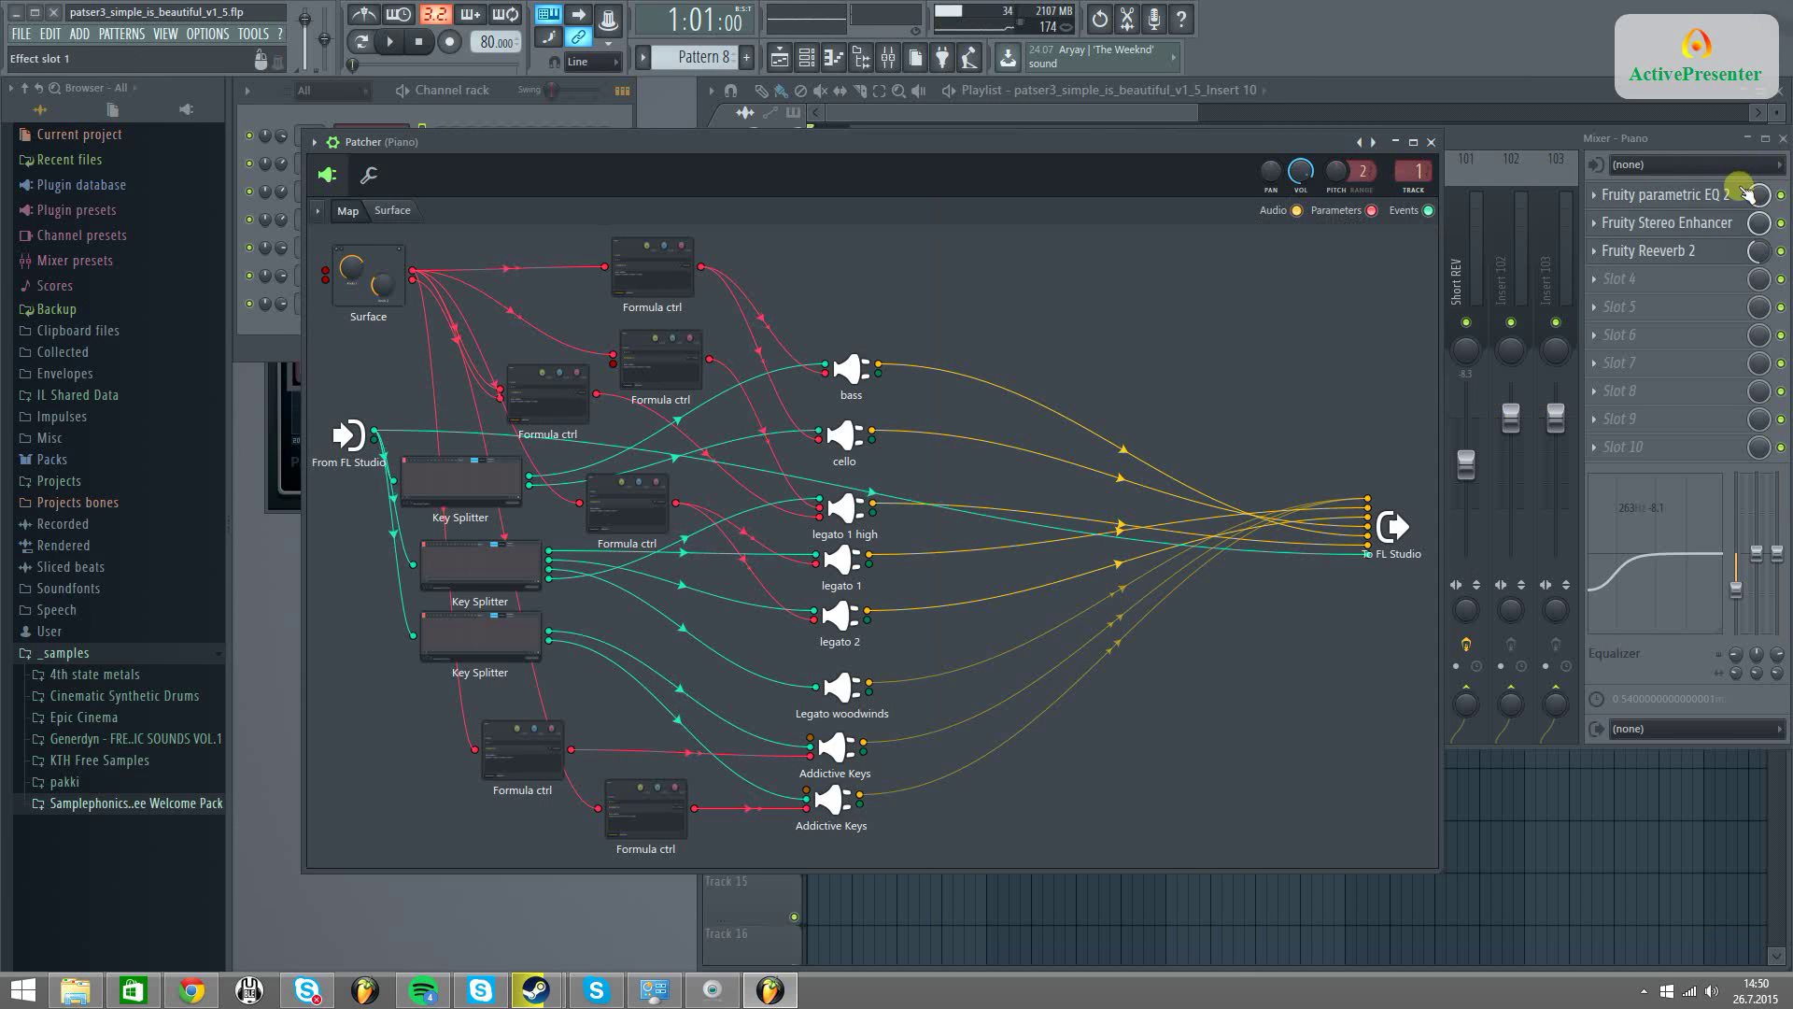
Open the legato 2 instrument, move its window clear of the view to show its volume, and close it
double_click(827, 620)
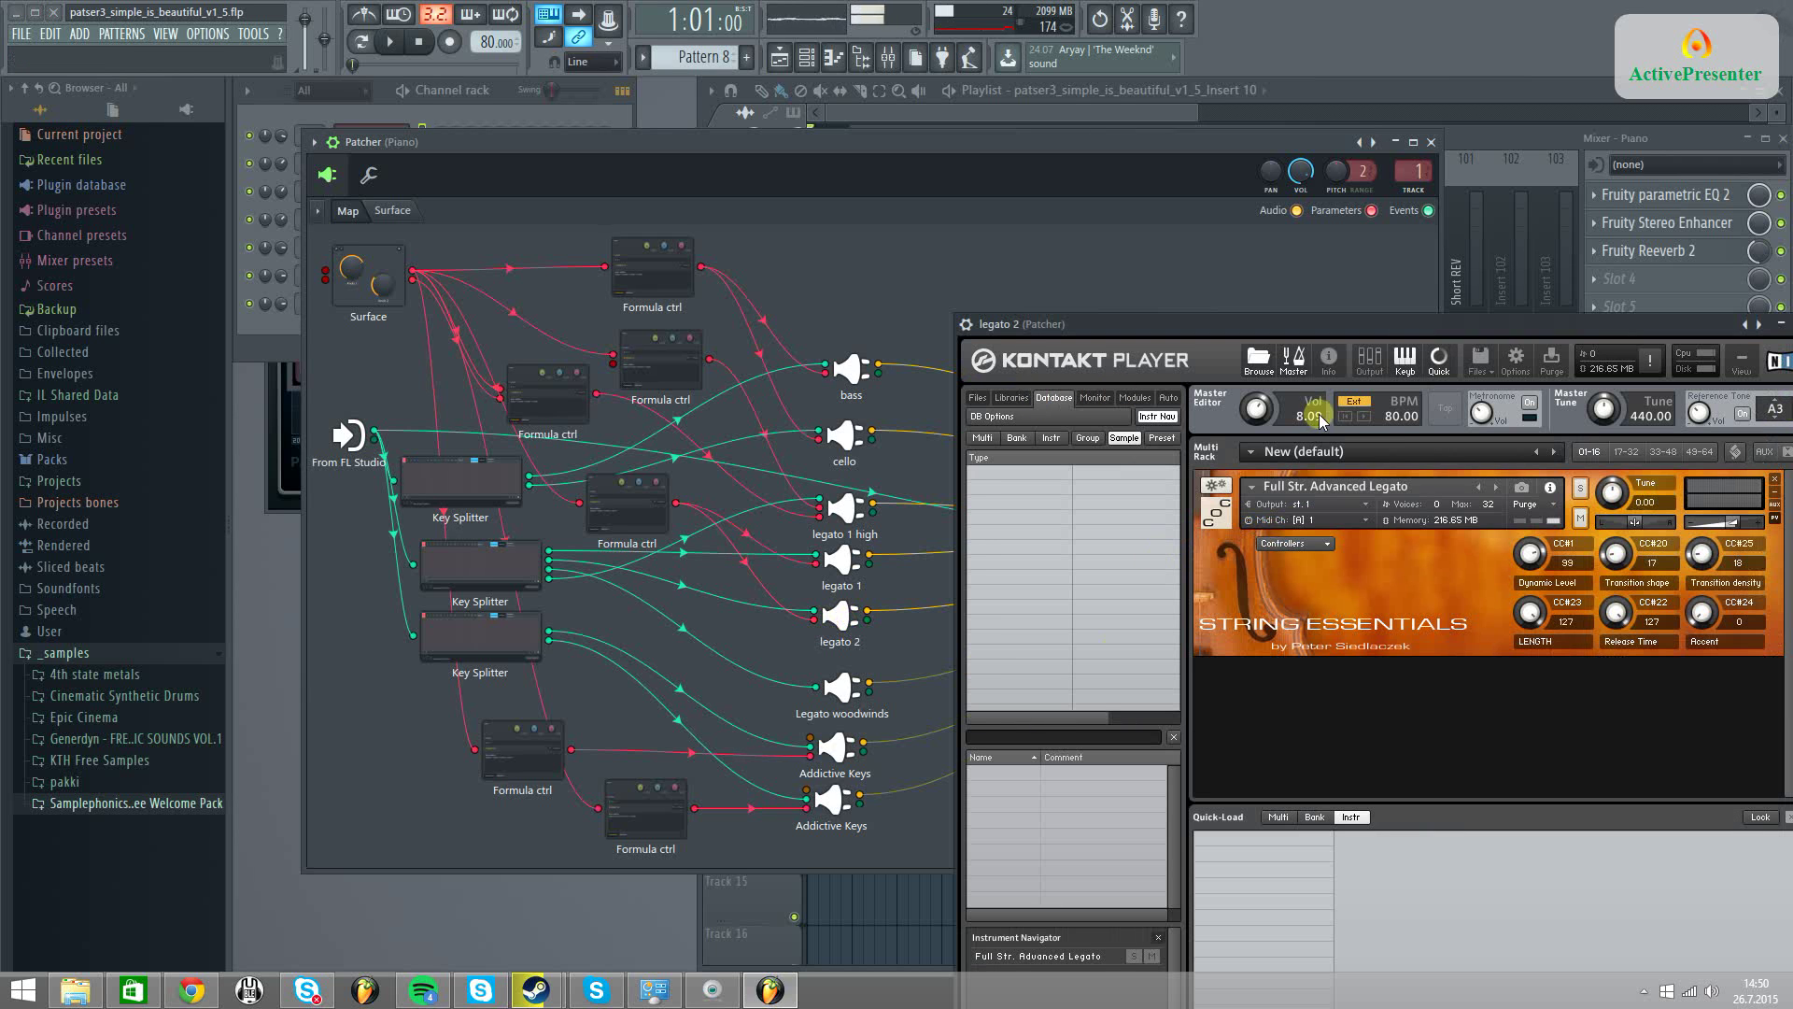
left_click_drag(1681, 328, 1415, 210)
left_click(1528, 204)
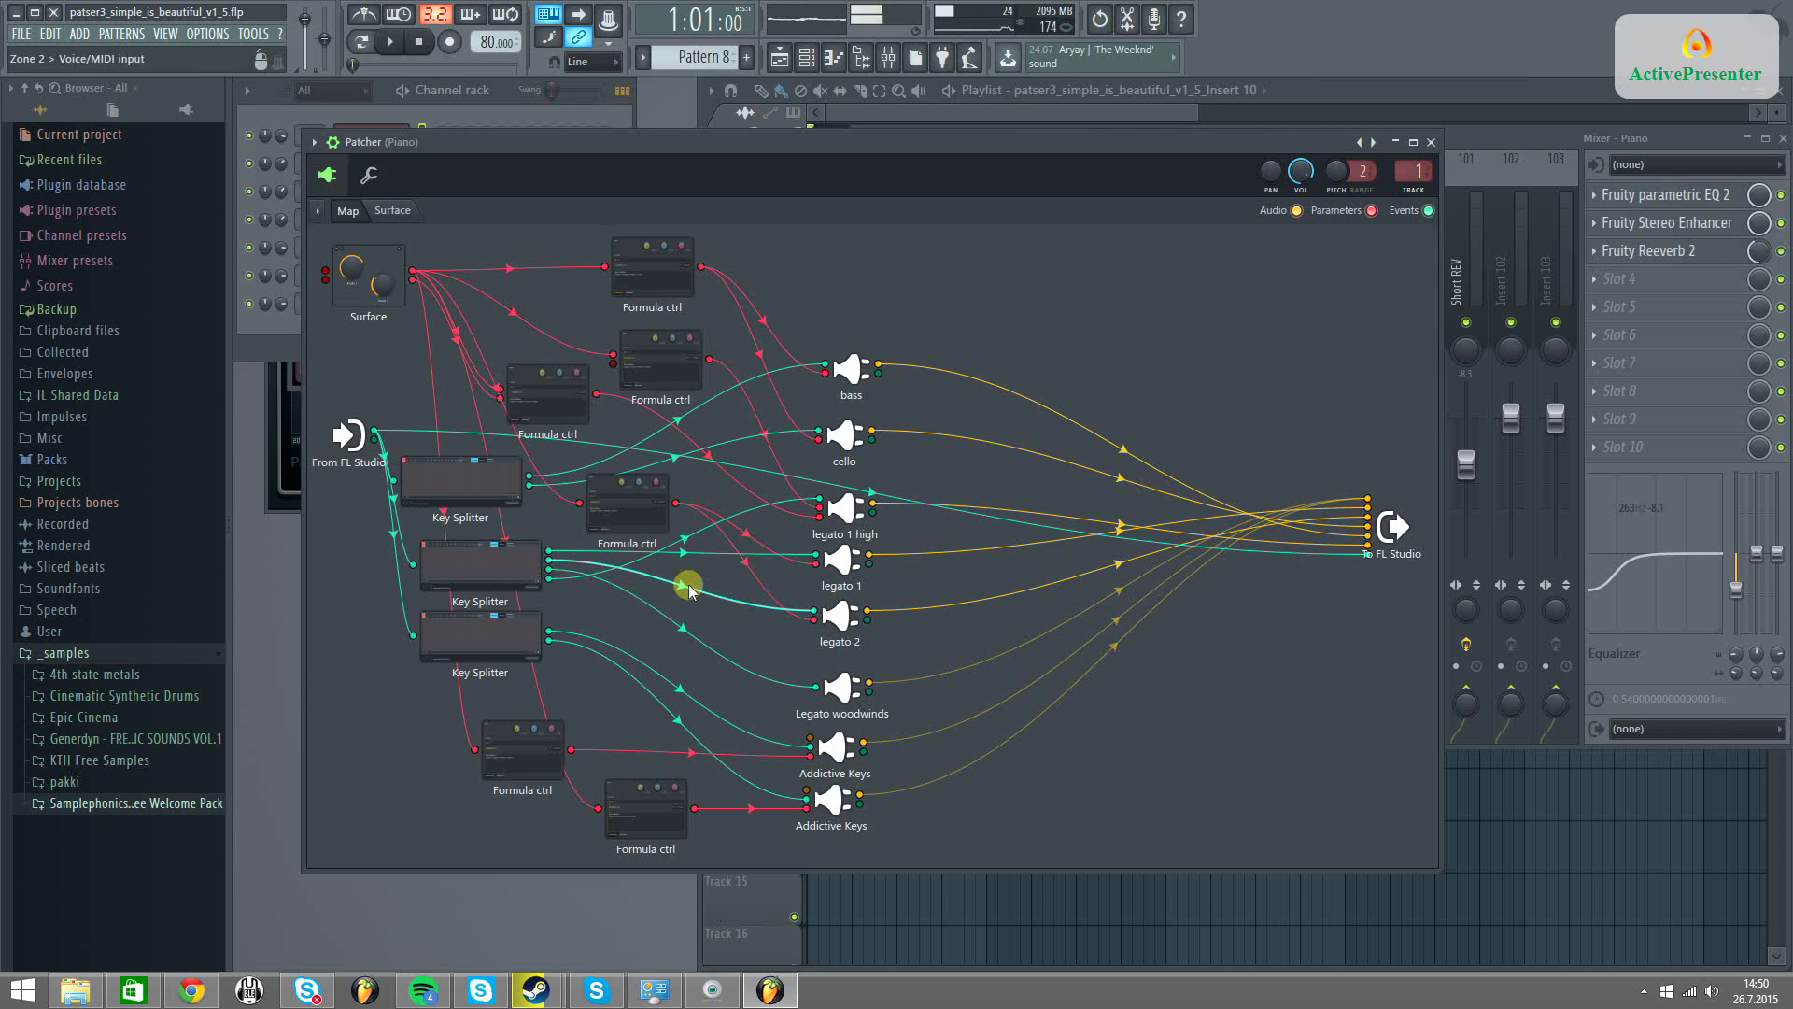
Open the middle Key Splitter, show the keyboard range of zone 2, move its window aside, and close it
left_click(480, 562)
left_click(928, 448)
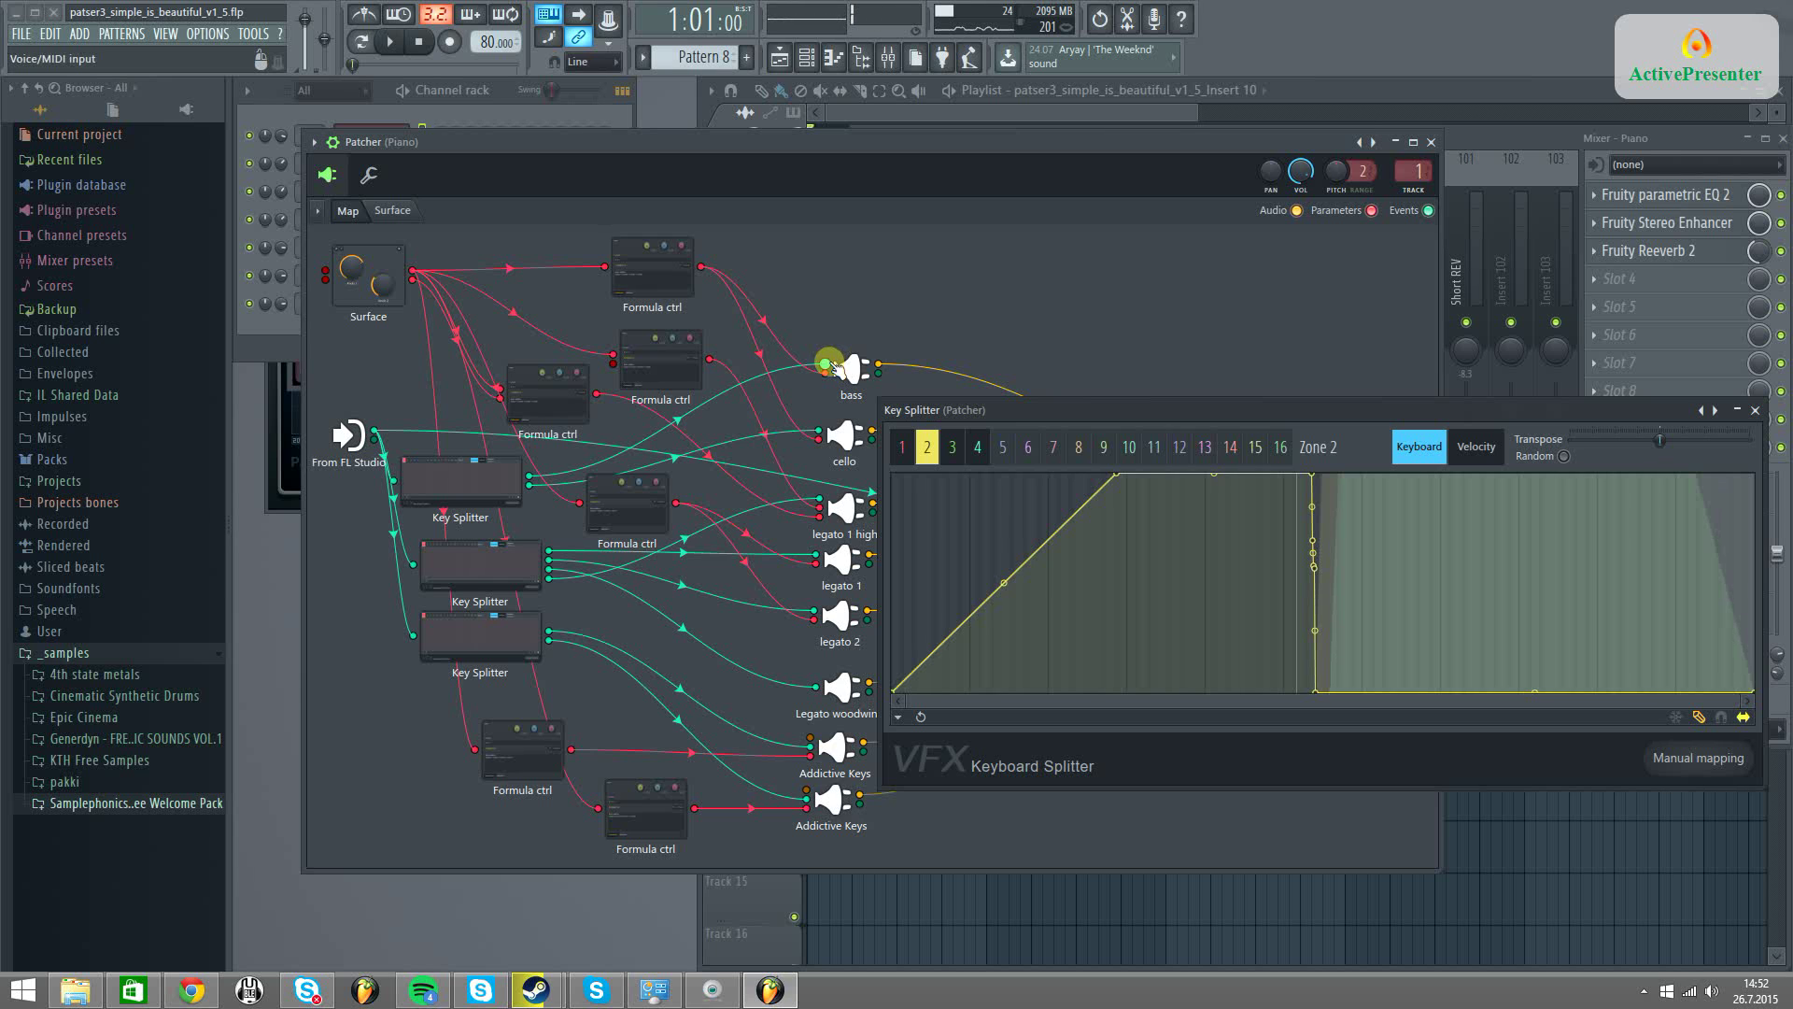
left_click_drag(1261, 408, 1113, 319)
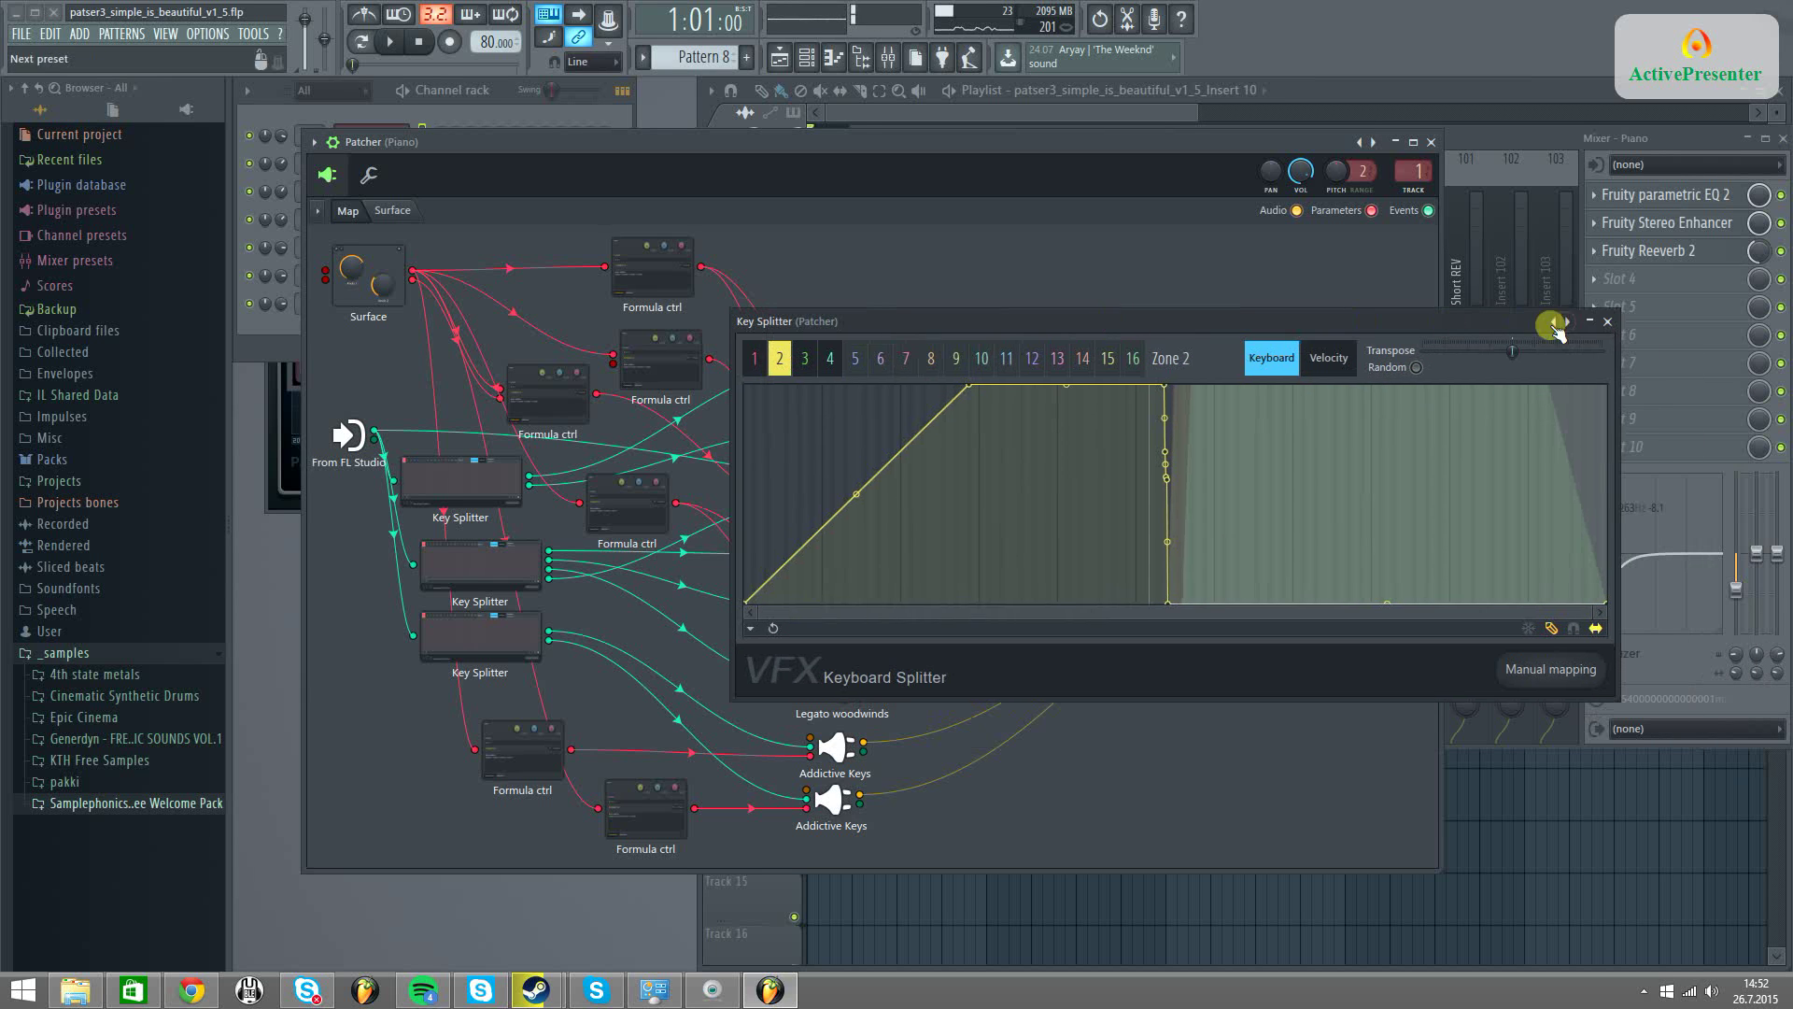
left_click(1608, 322)
Glance at the Piano track in the mixer, and inspect the Formula ctrl that feeds the upper Addictive Keys before closing it
left_click(1522, 133)
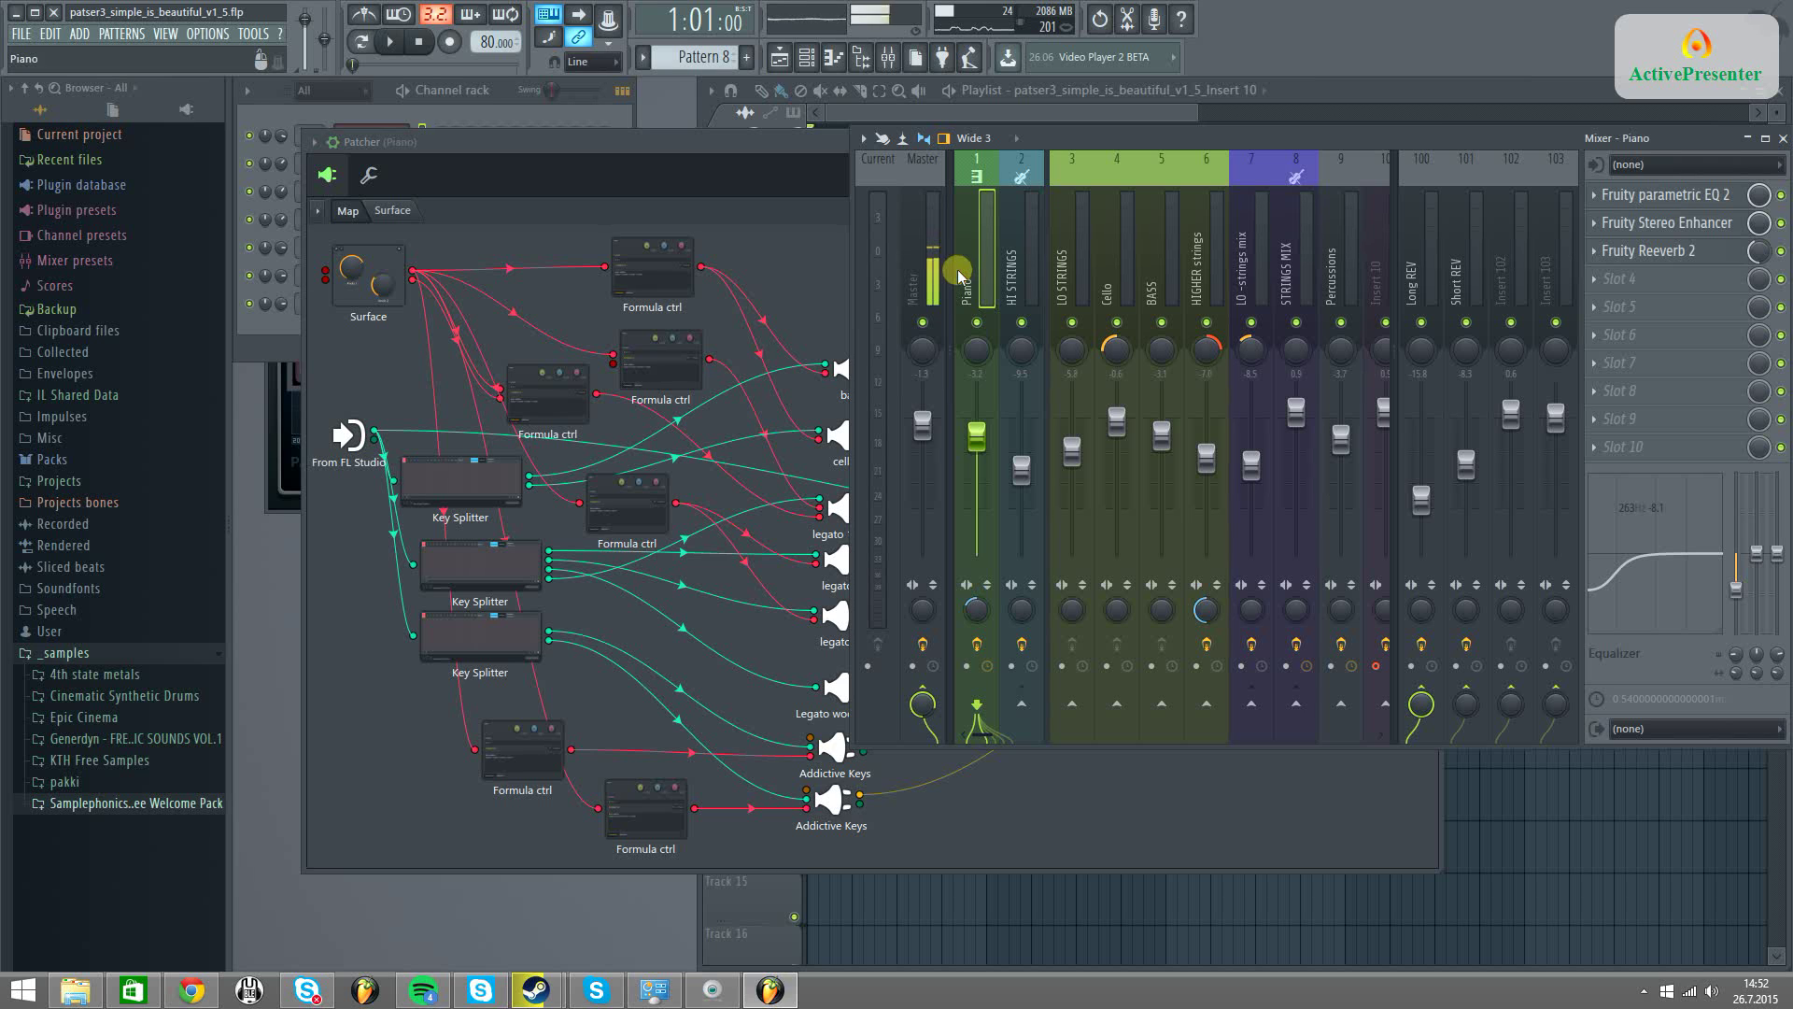
left_click(834, 747)
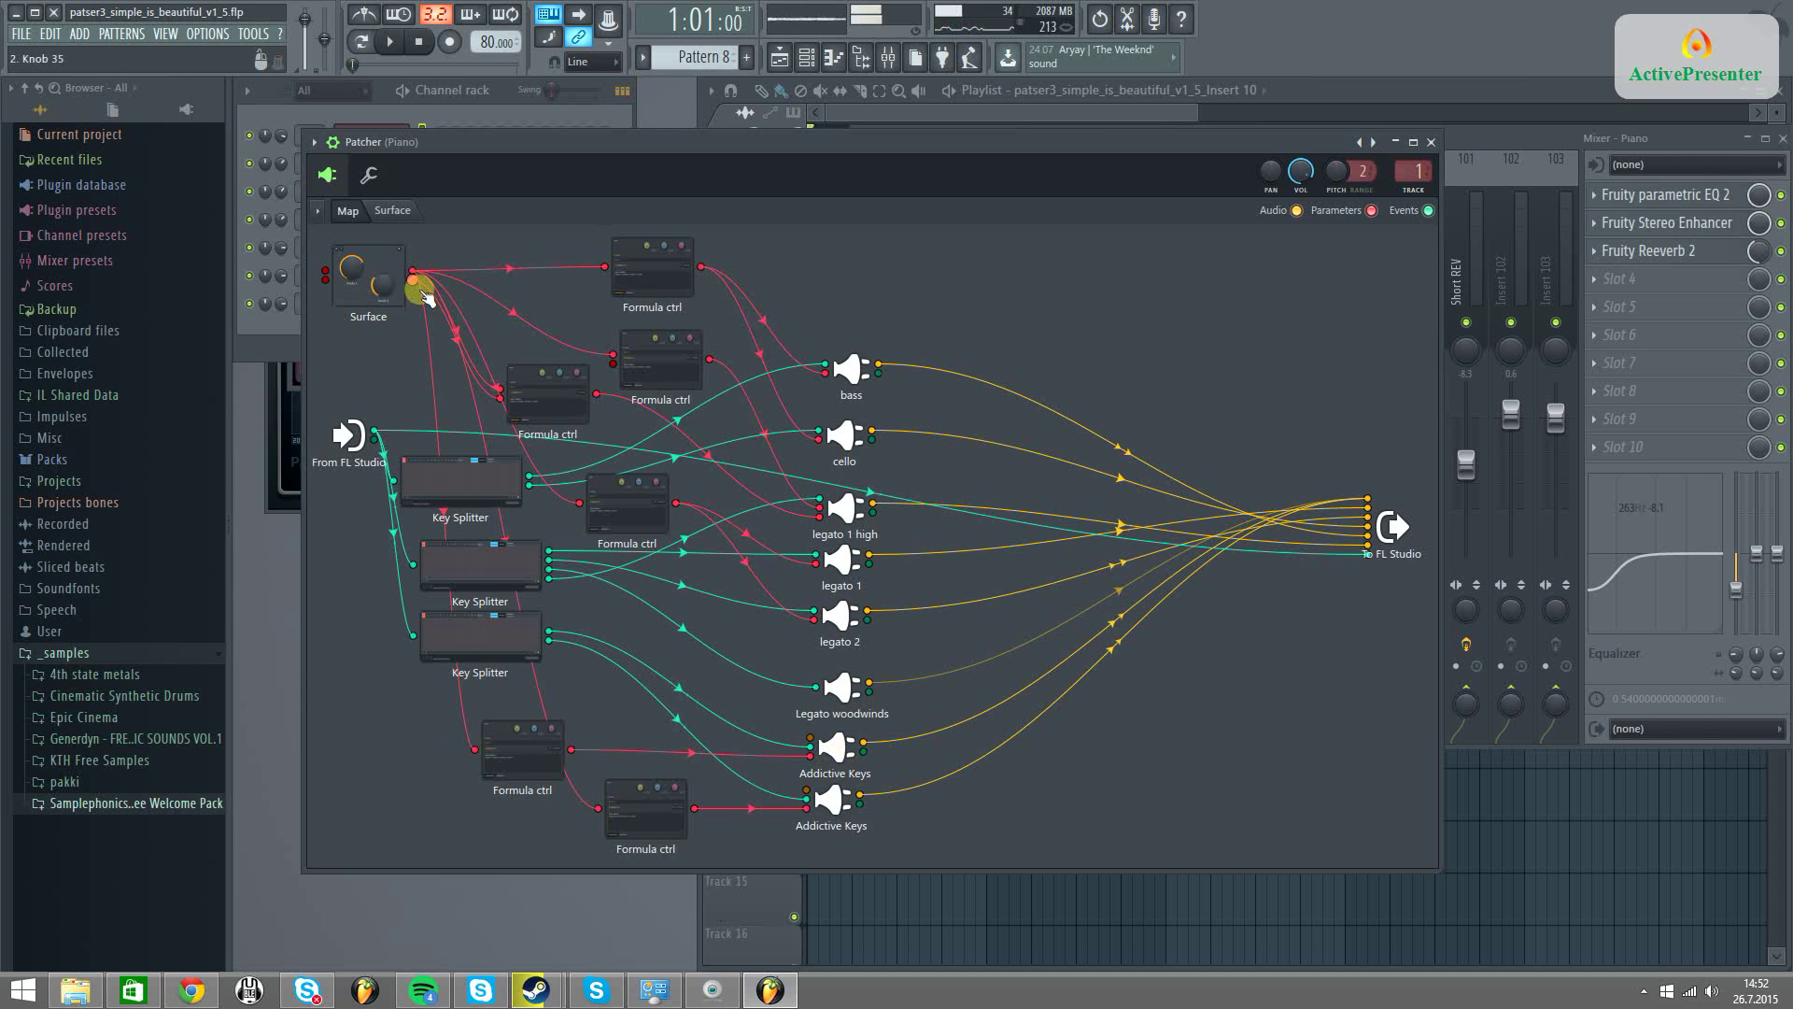
left_click(537, 750)
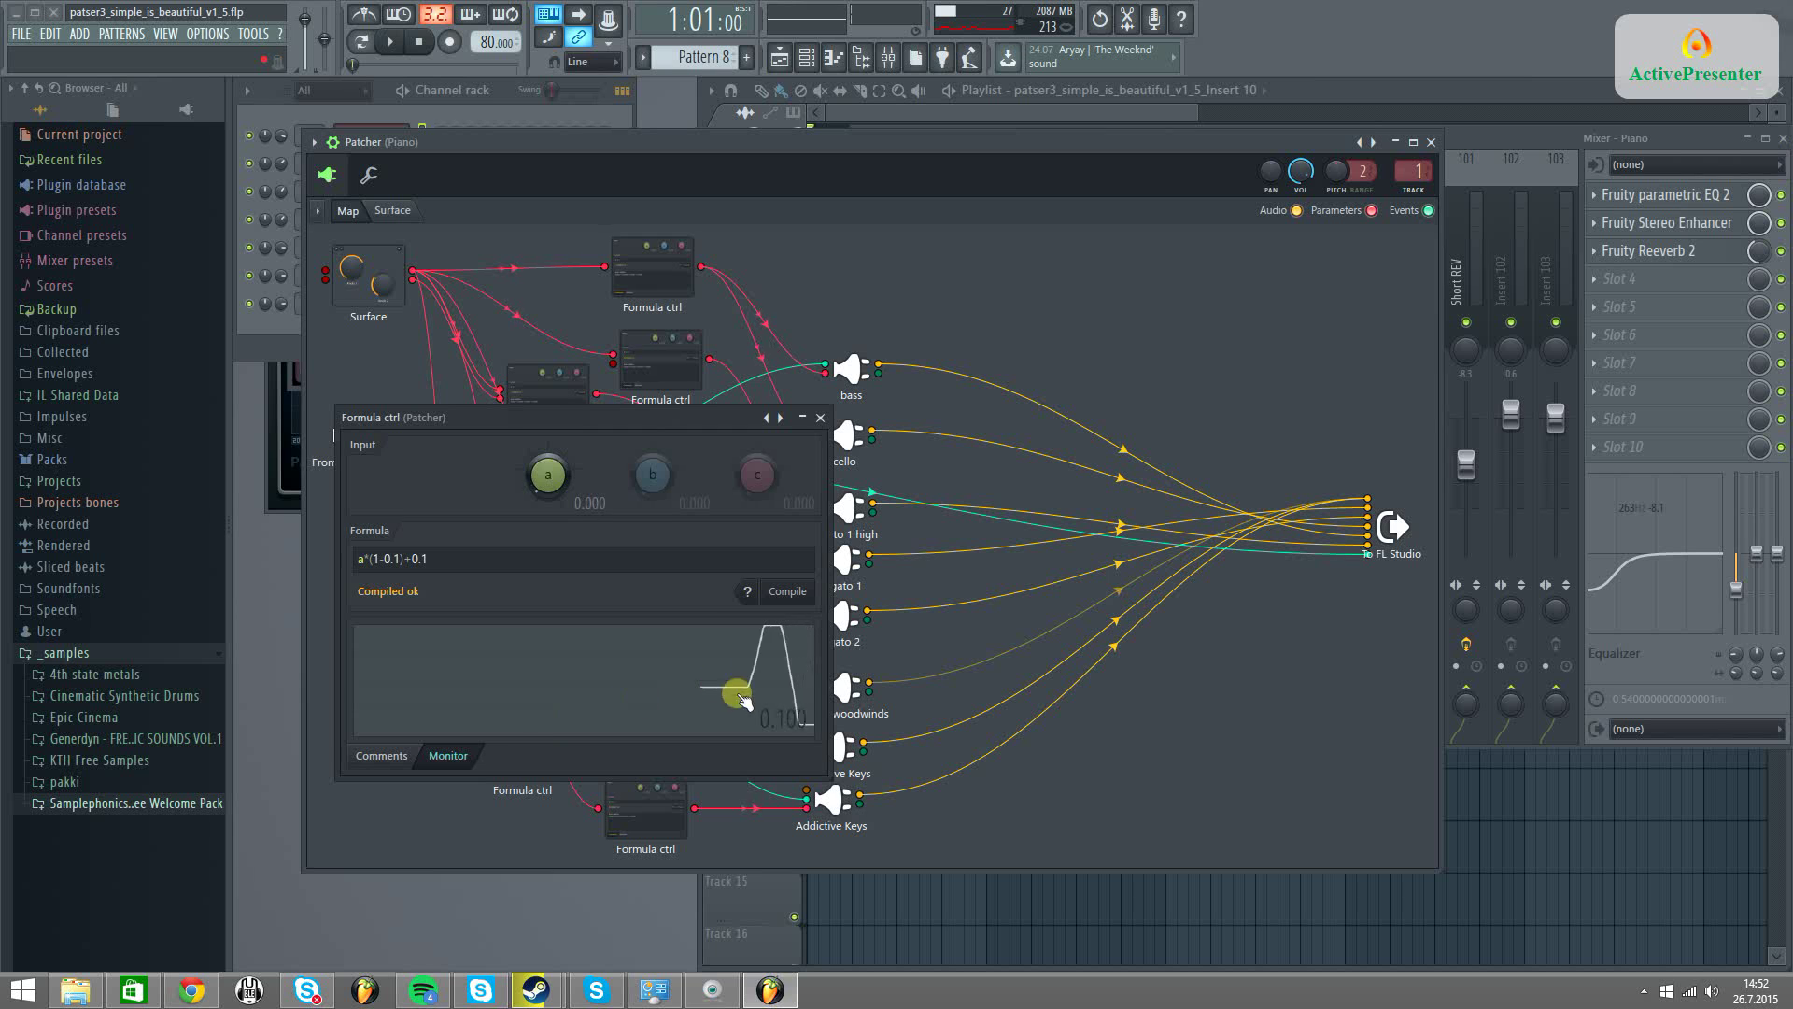
left_click(820, 418)
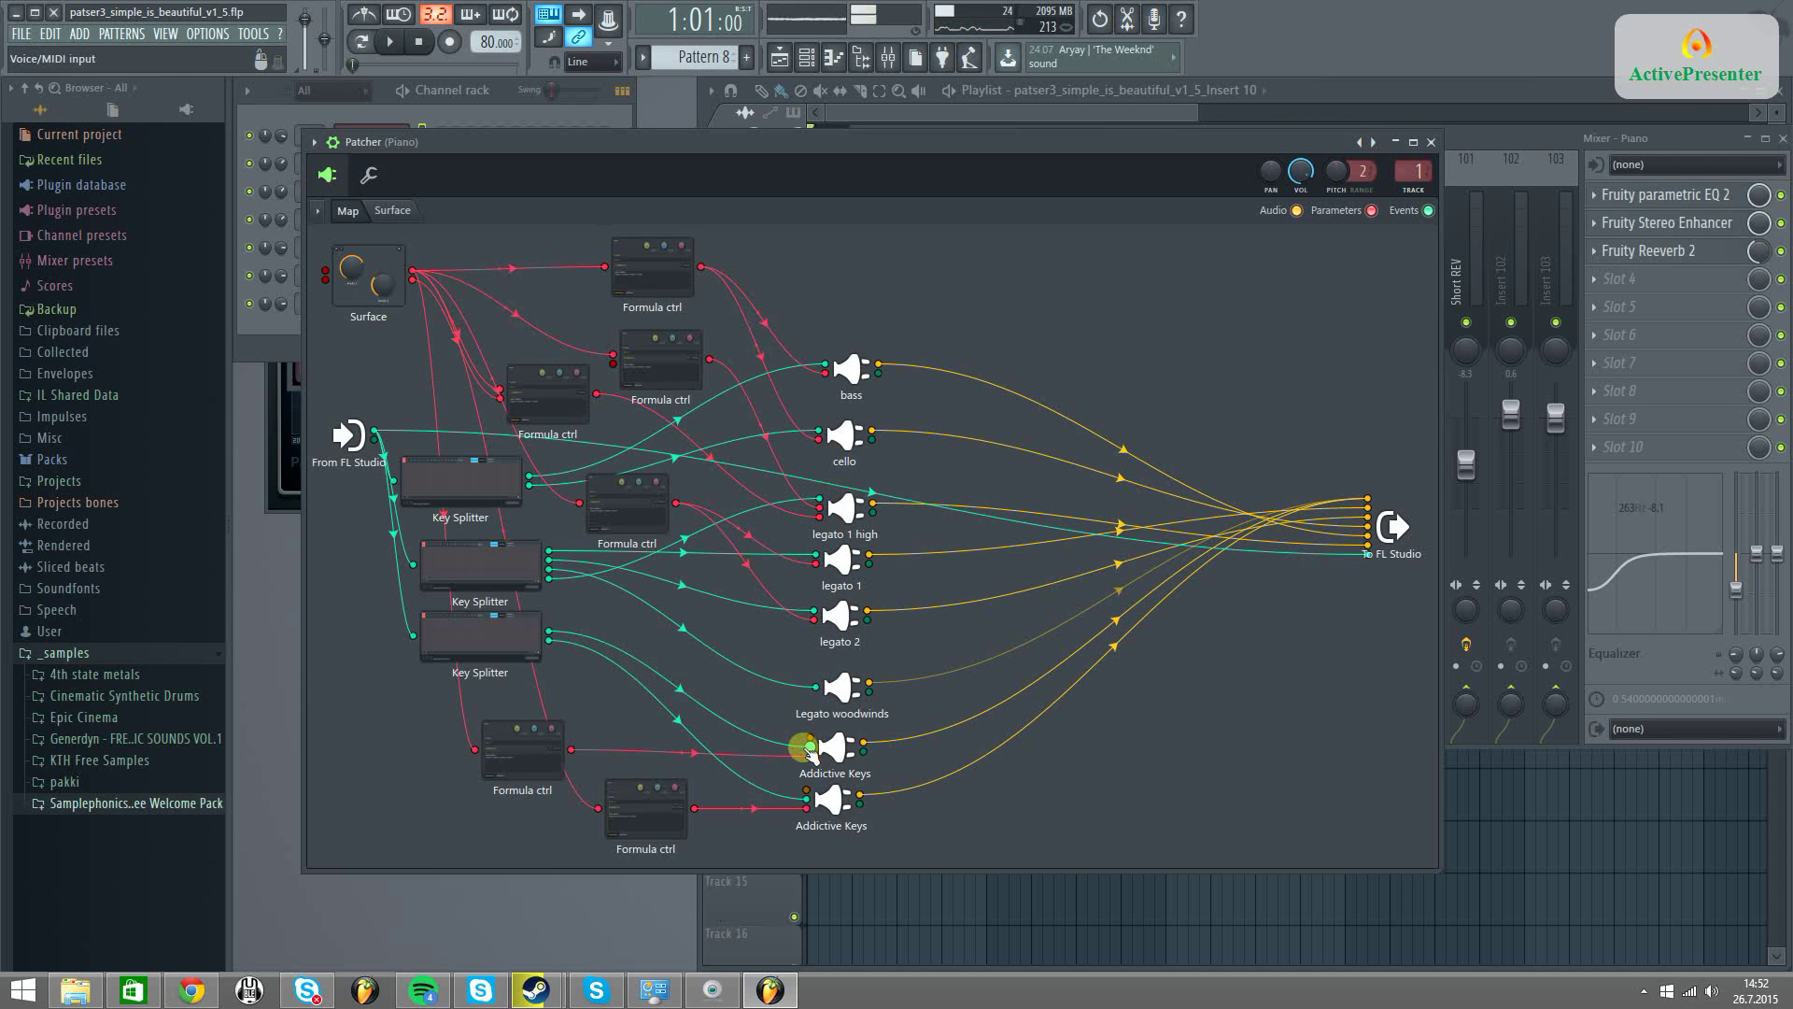
Show the filter settings of the upper Addictive Keys, test them with the MOD W knob on the Patcher surface, and close the plugin
left_click(838, 751)
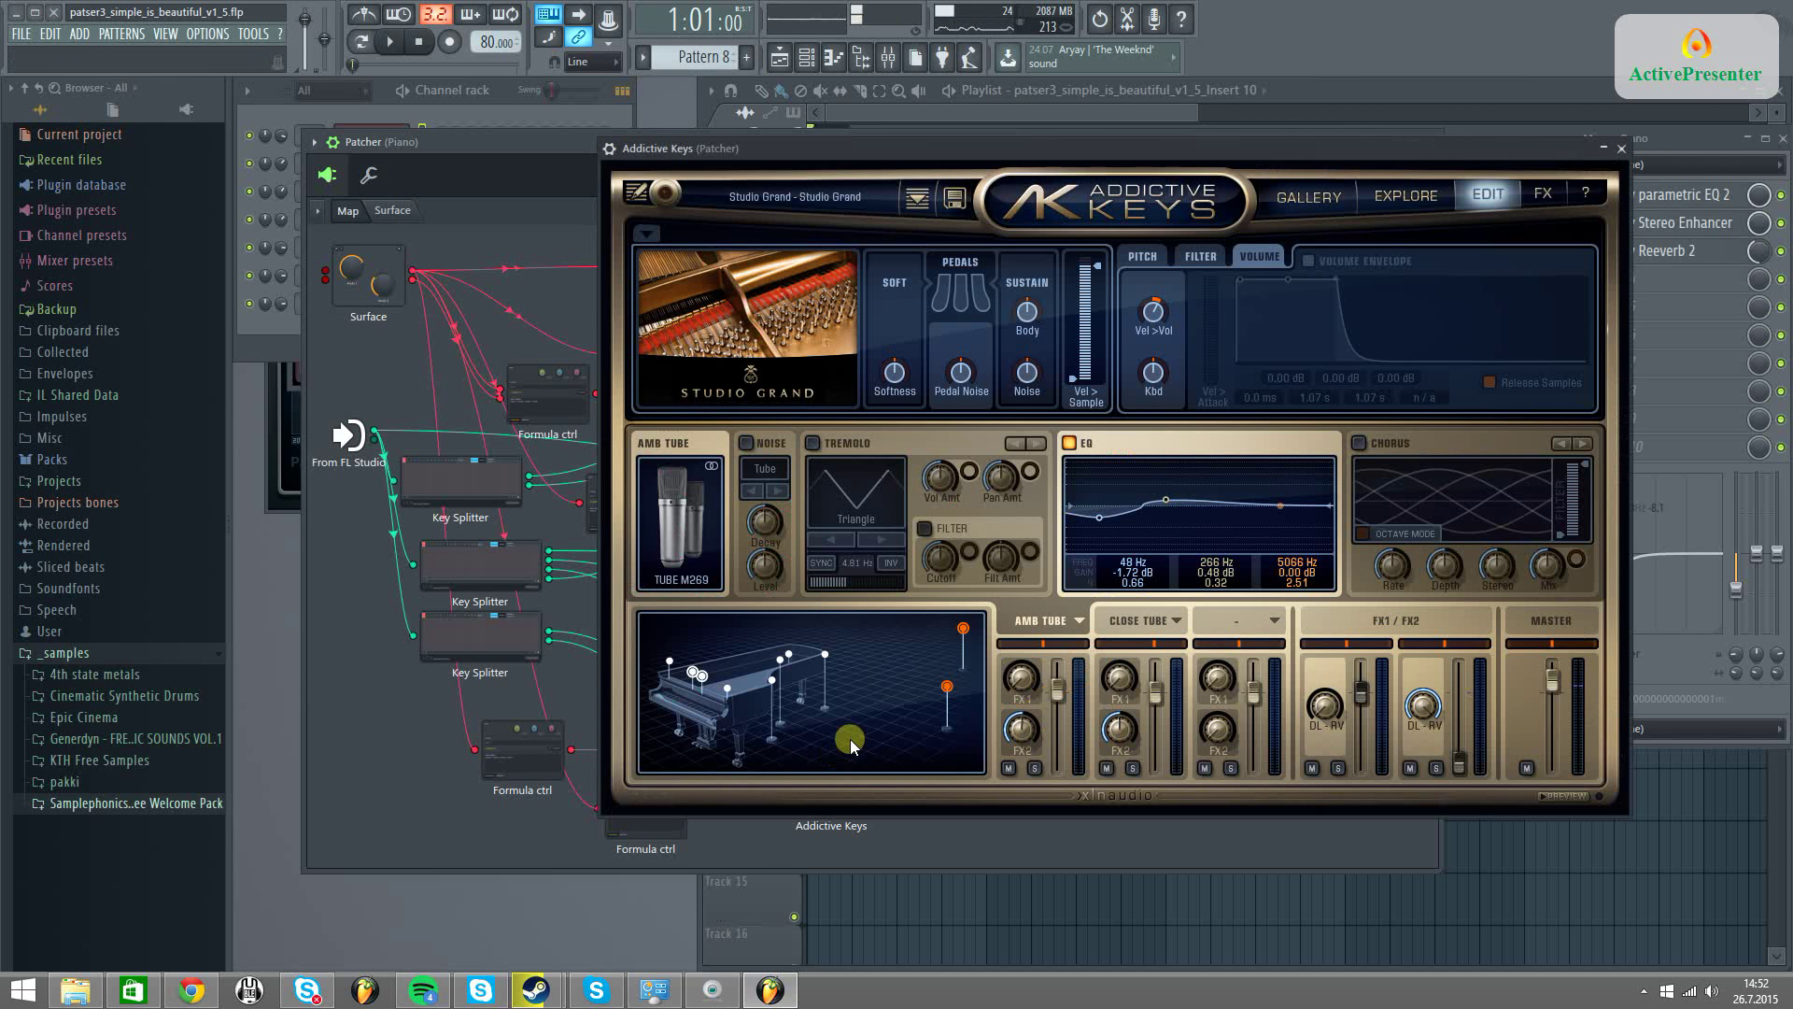
left_click(1180, 256)
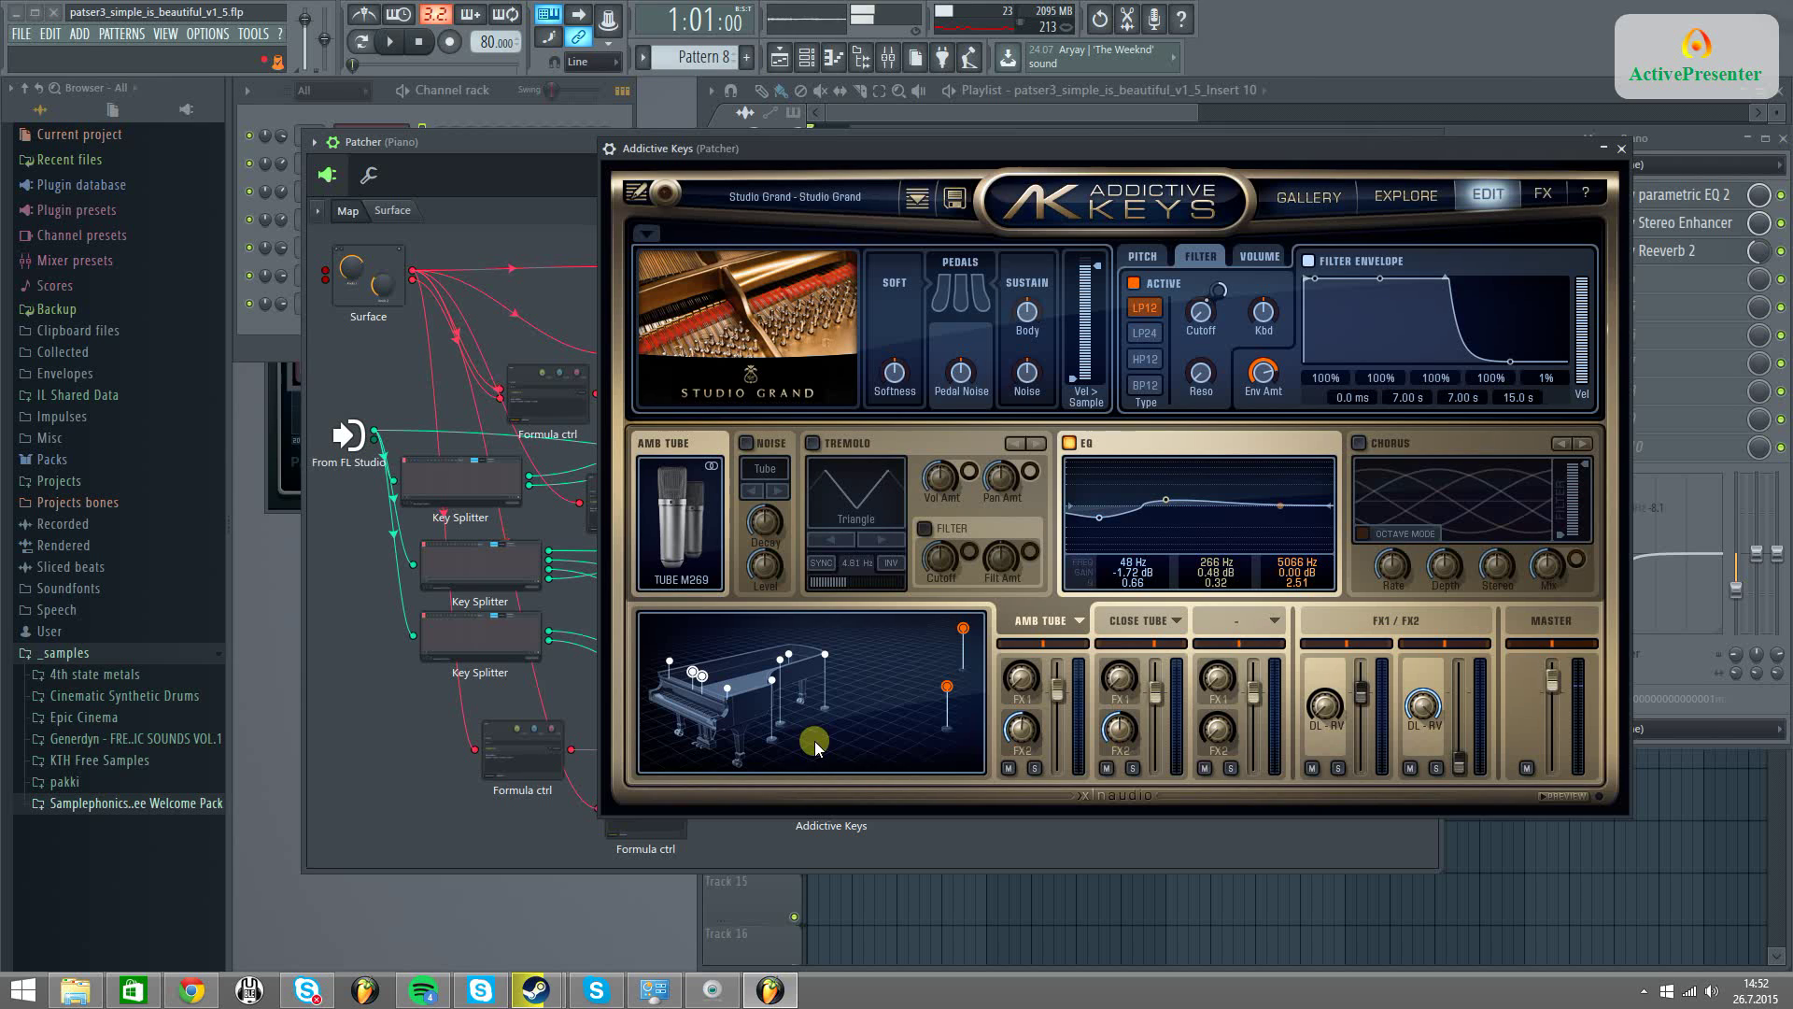
left_click(396, 211)
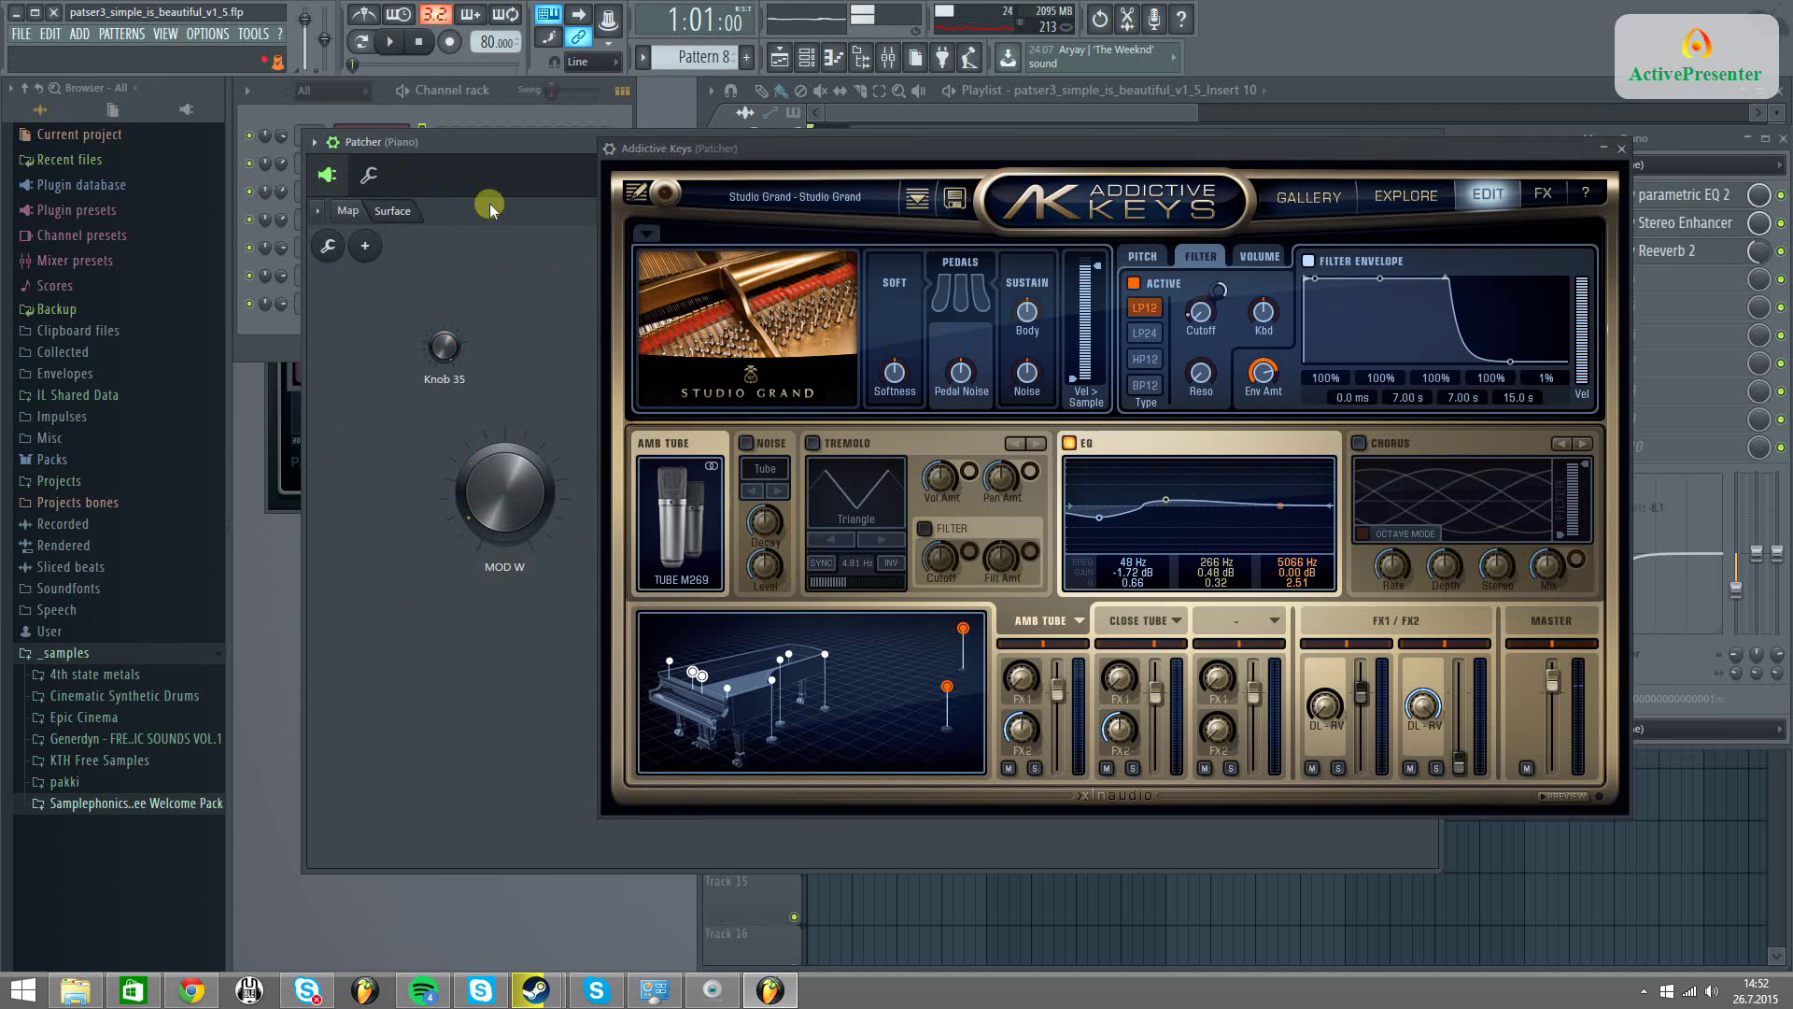
left_click_drag(473, 532, 465, 549)
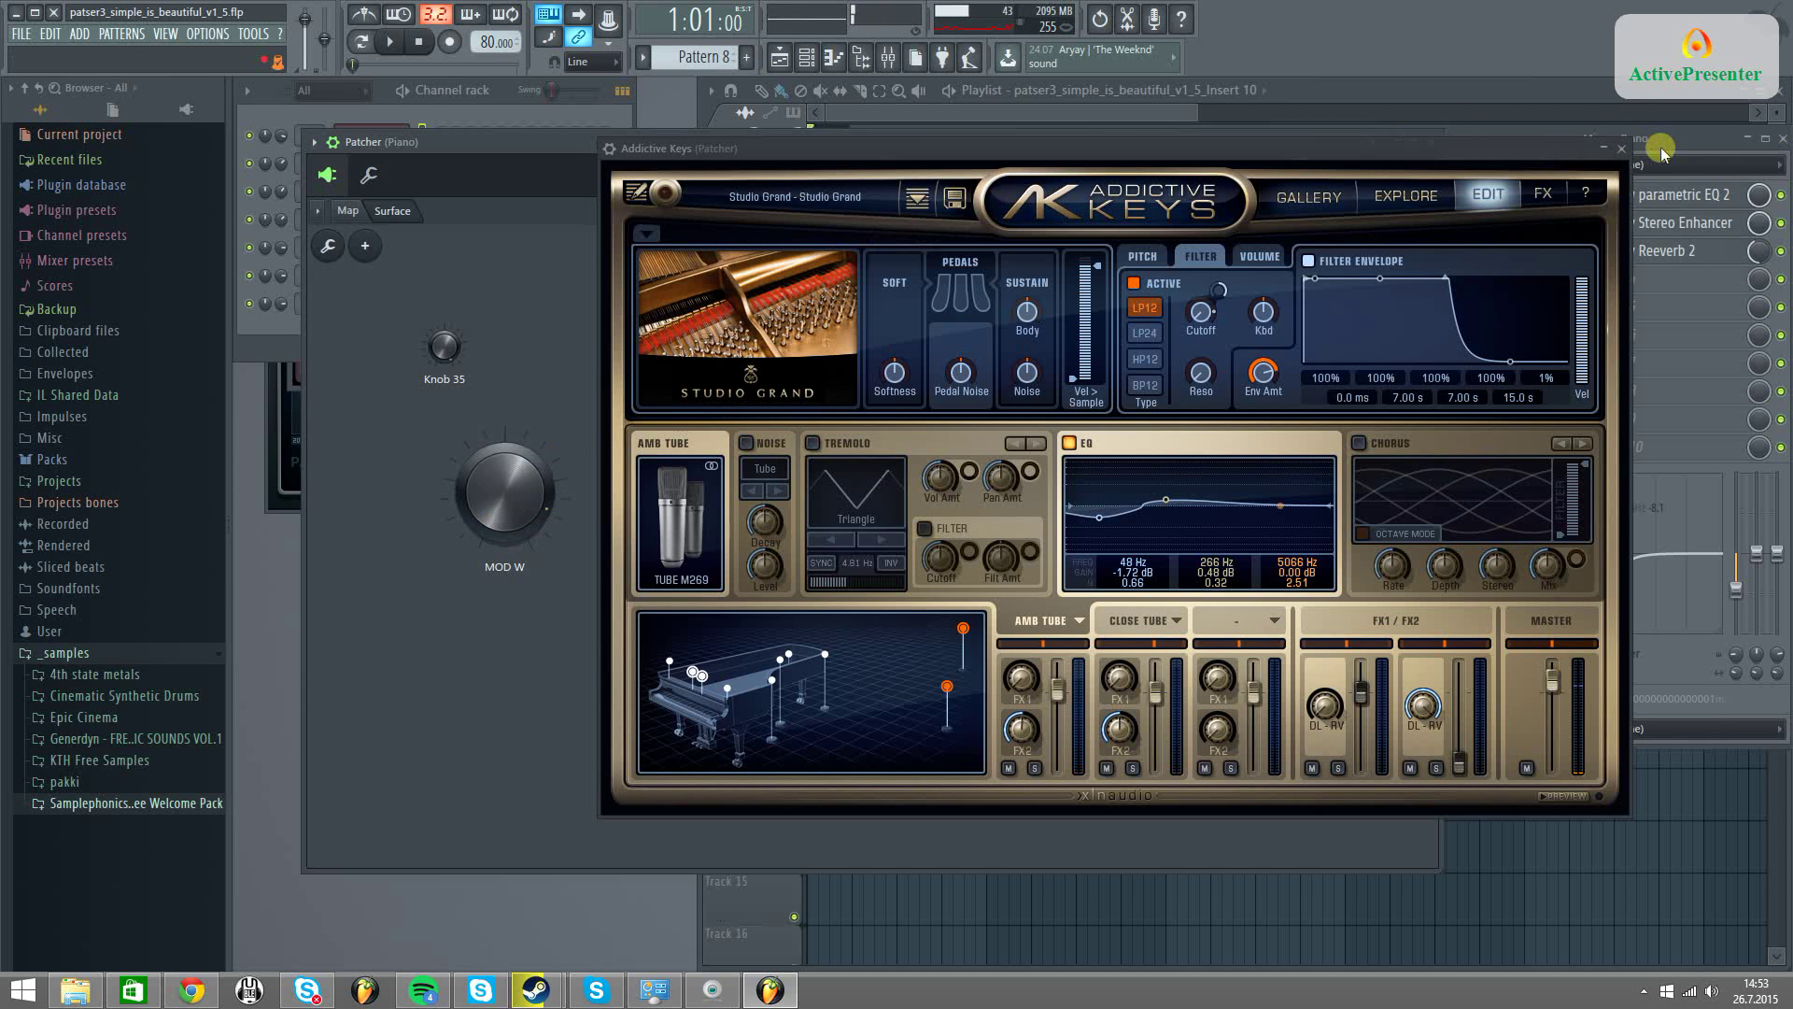
left_click(1620, 148)
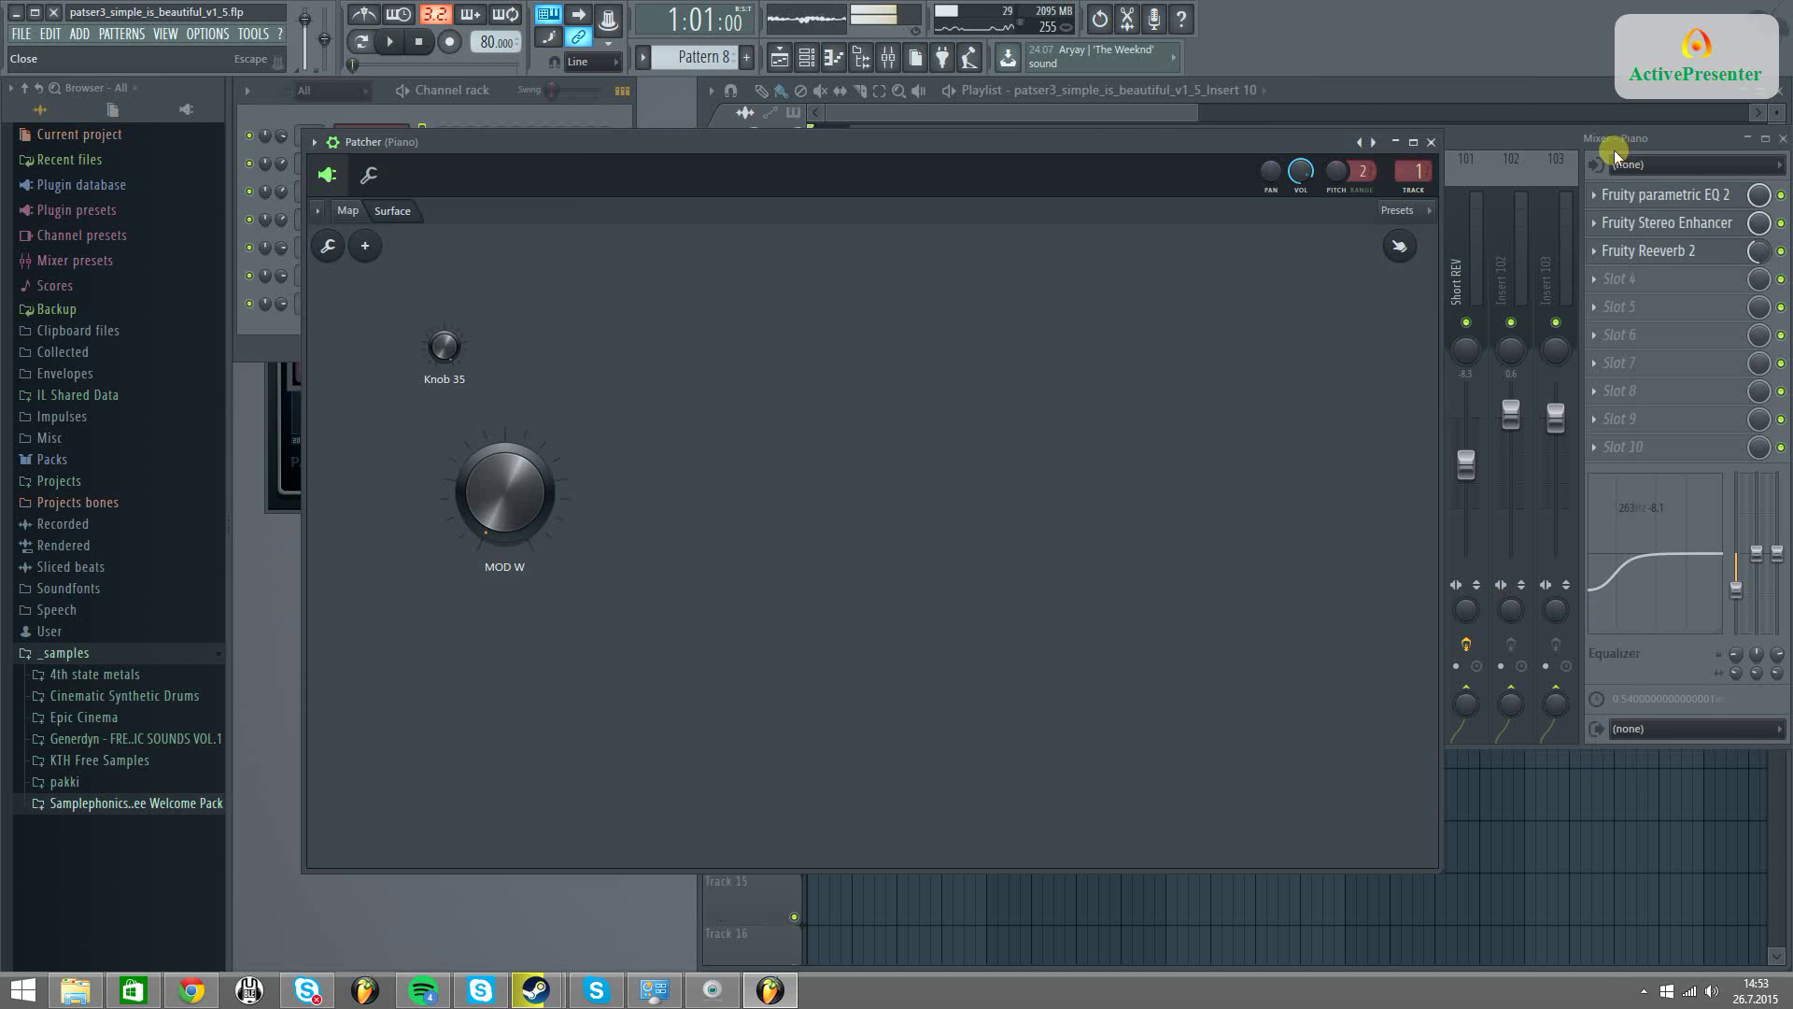
Close Patcher, and play the song with the HI STRINGS mixer track selected, stopping it around bar 36
left_click(1431, 142)
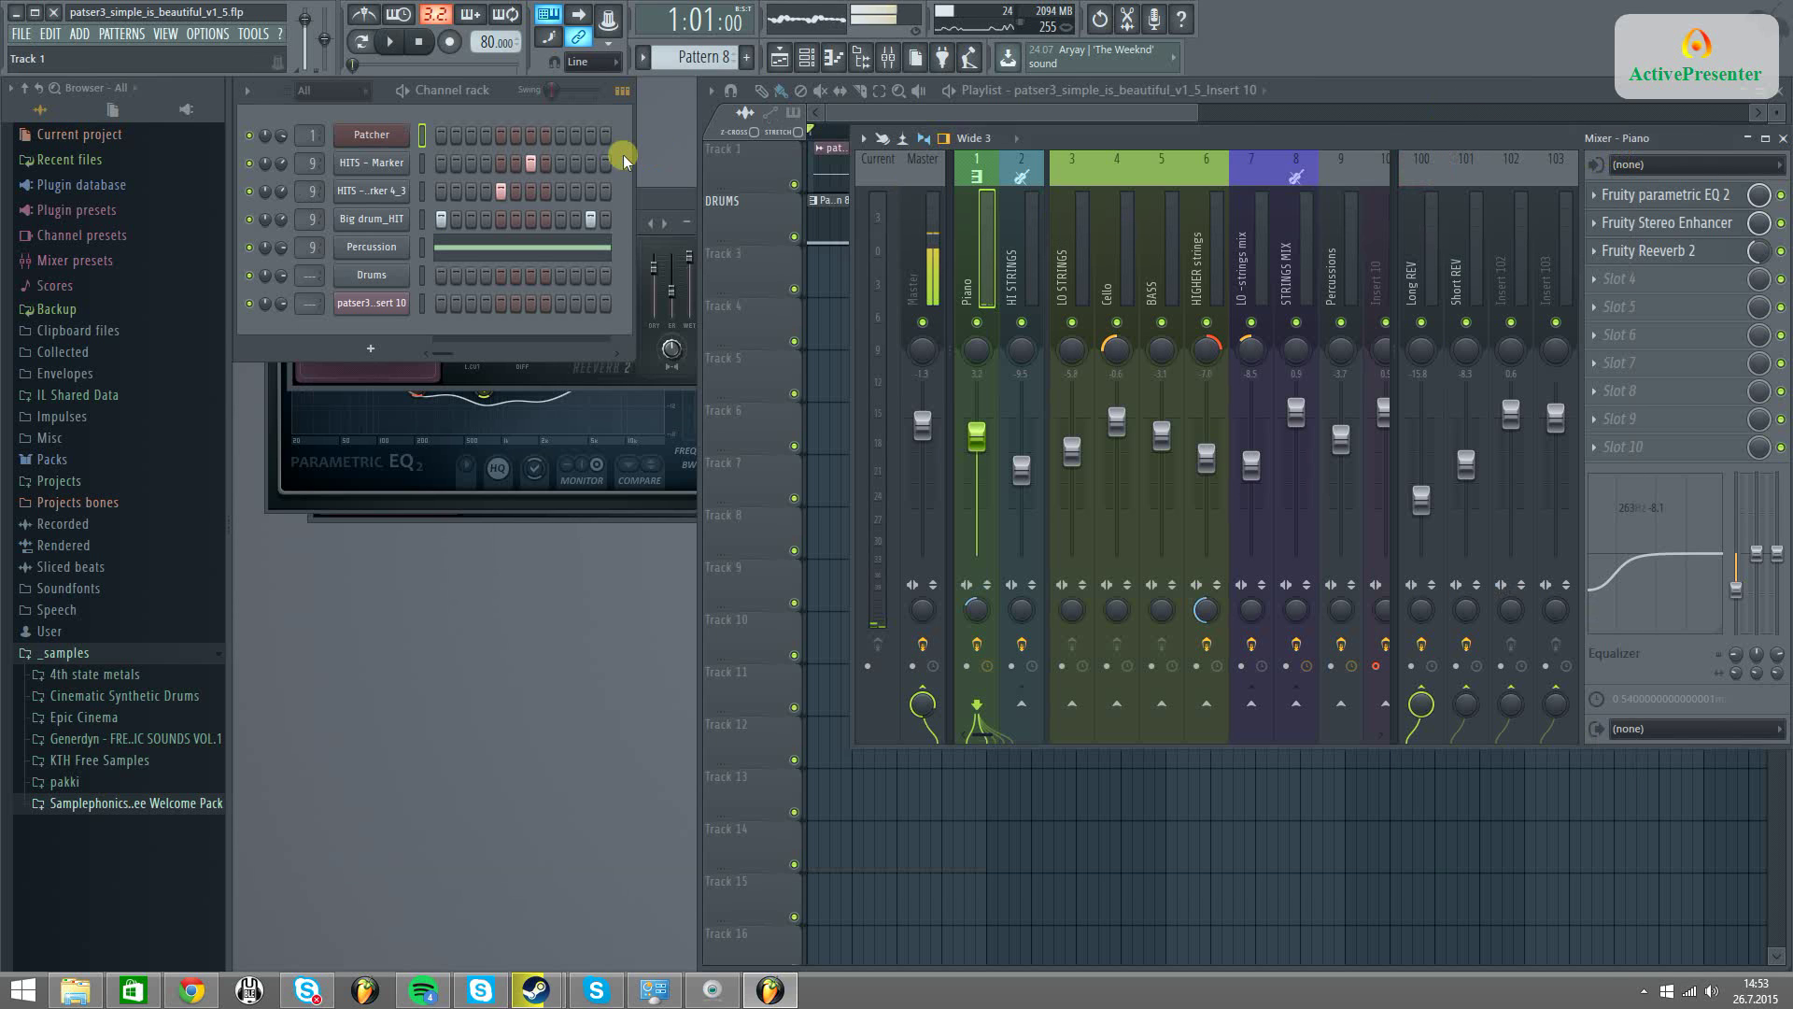
left_click(1019, 282)
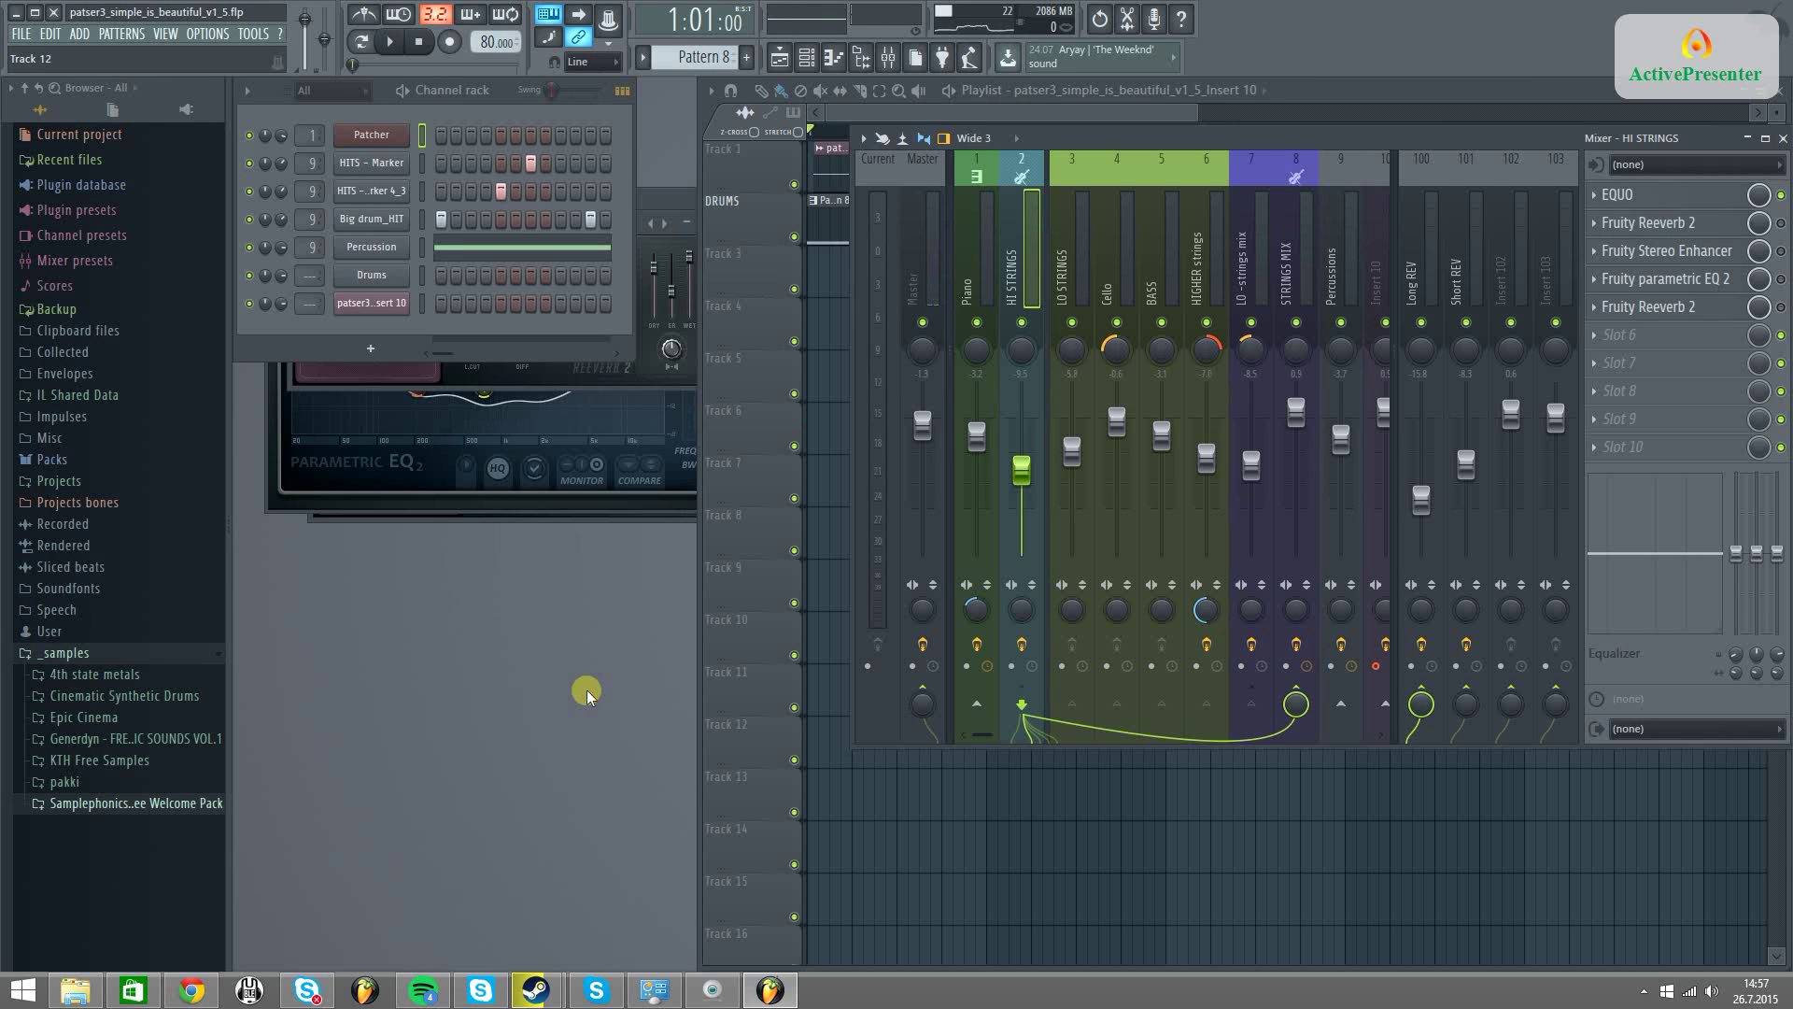
key("space")
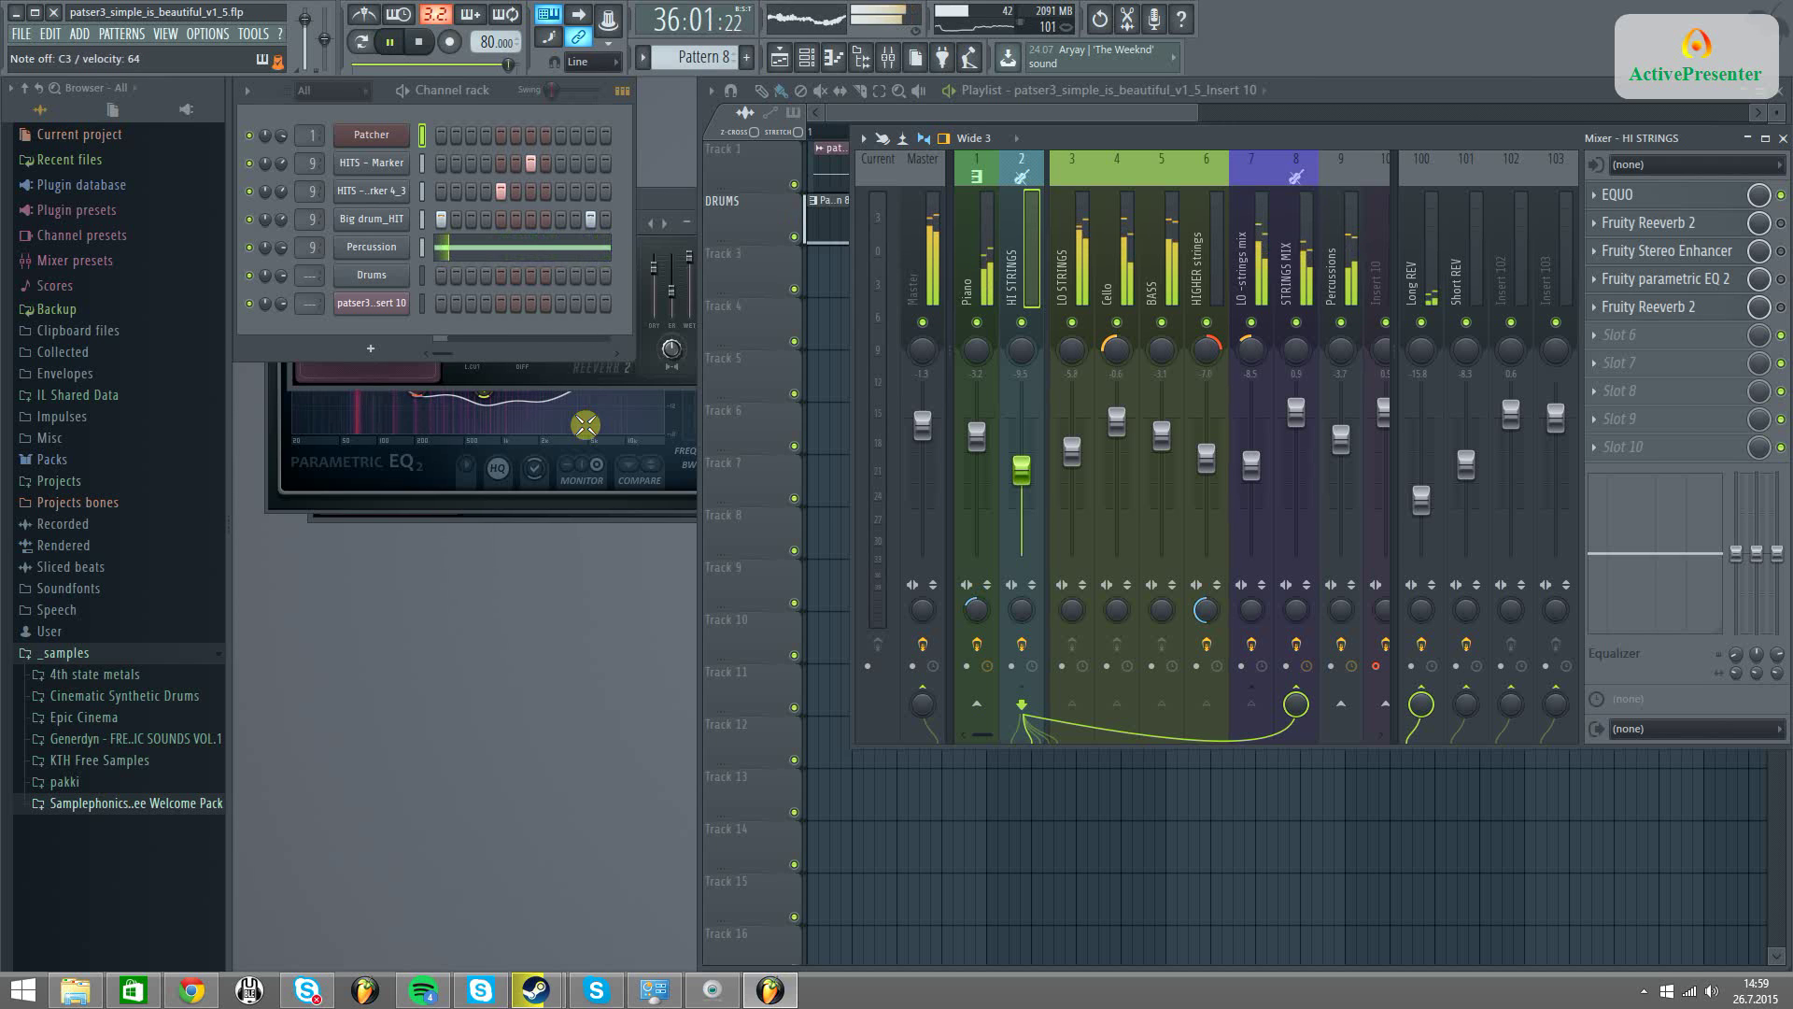
key("space")
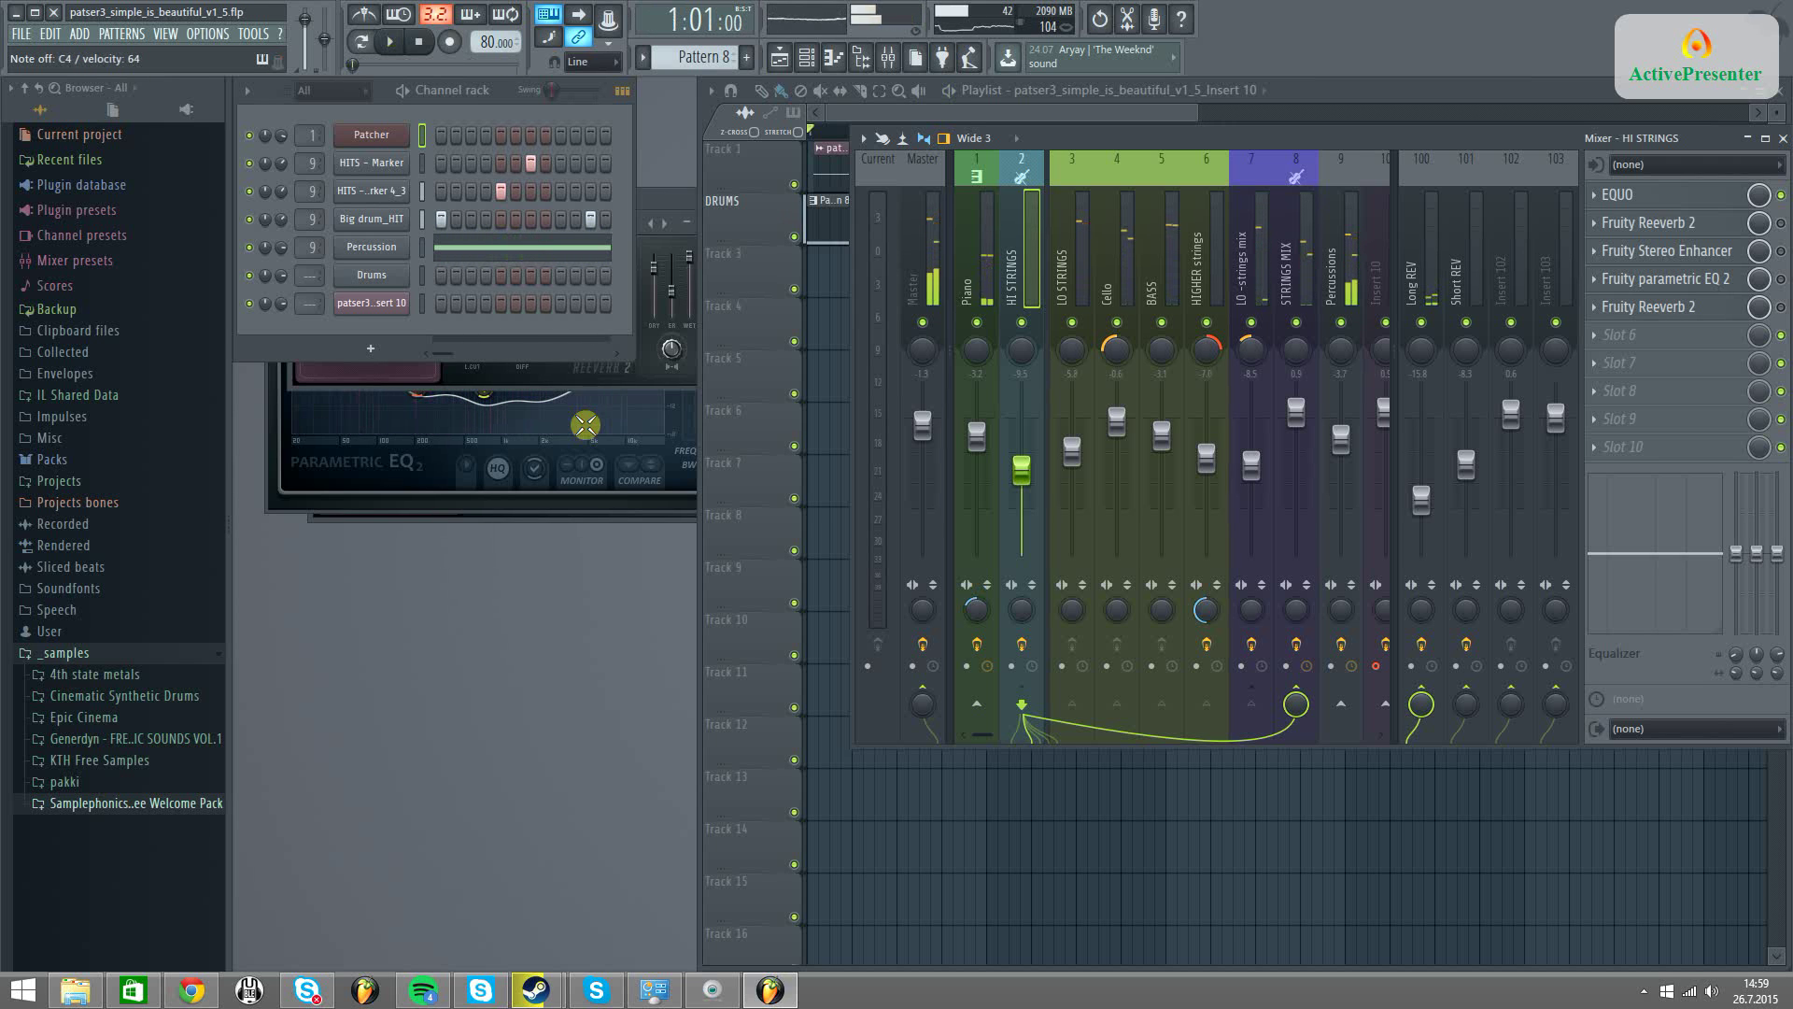